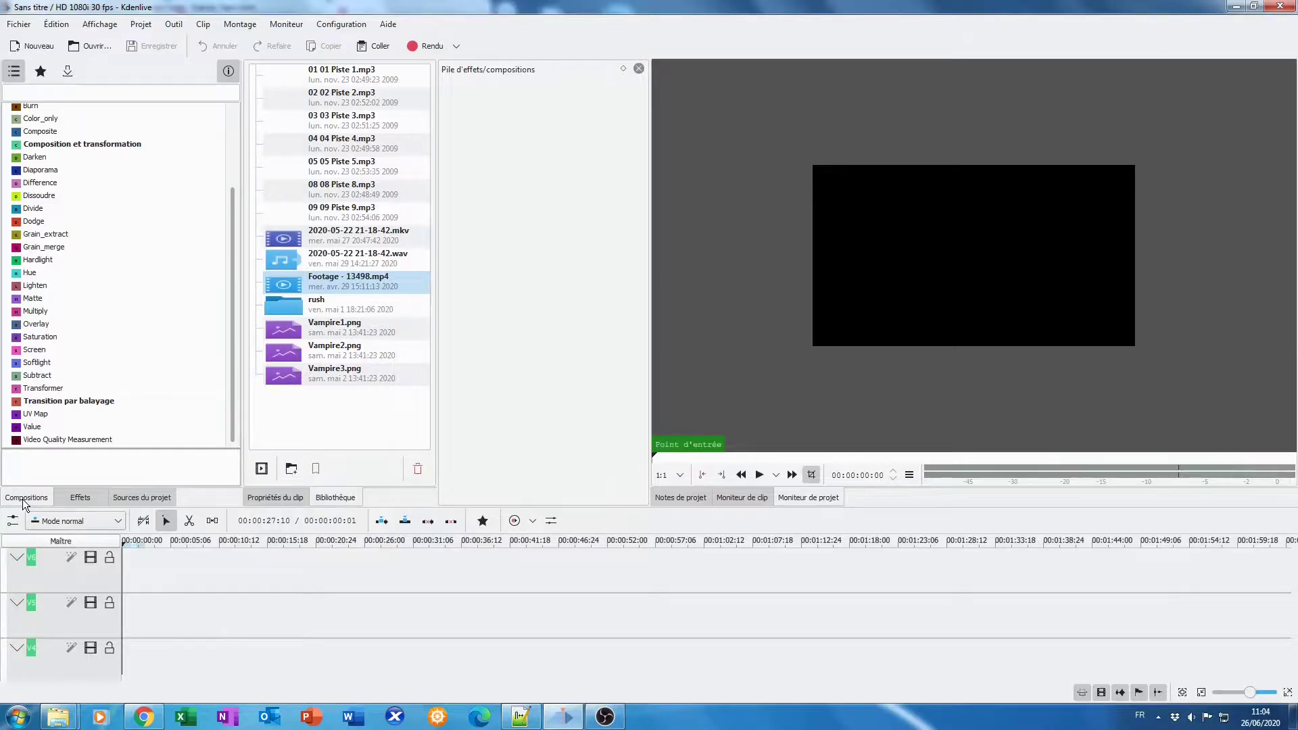
Step: Look over the effects list, the project sources, and the timeline's video and audio tracks and time scale
left_click(67, 497)
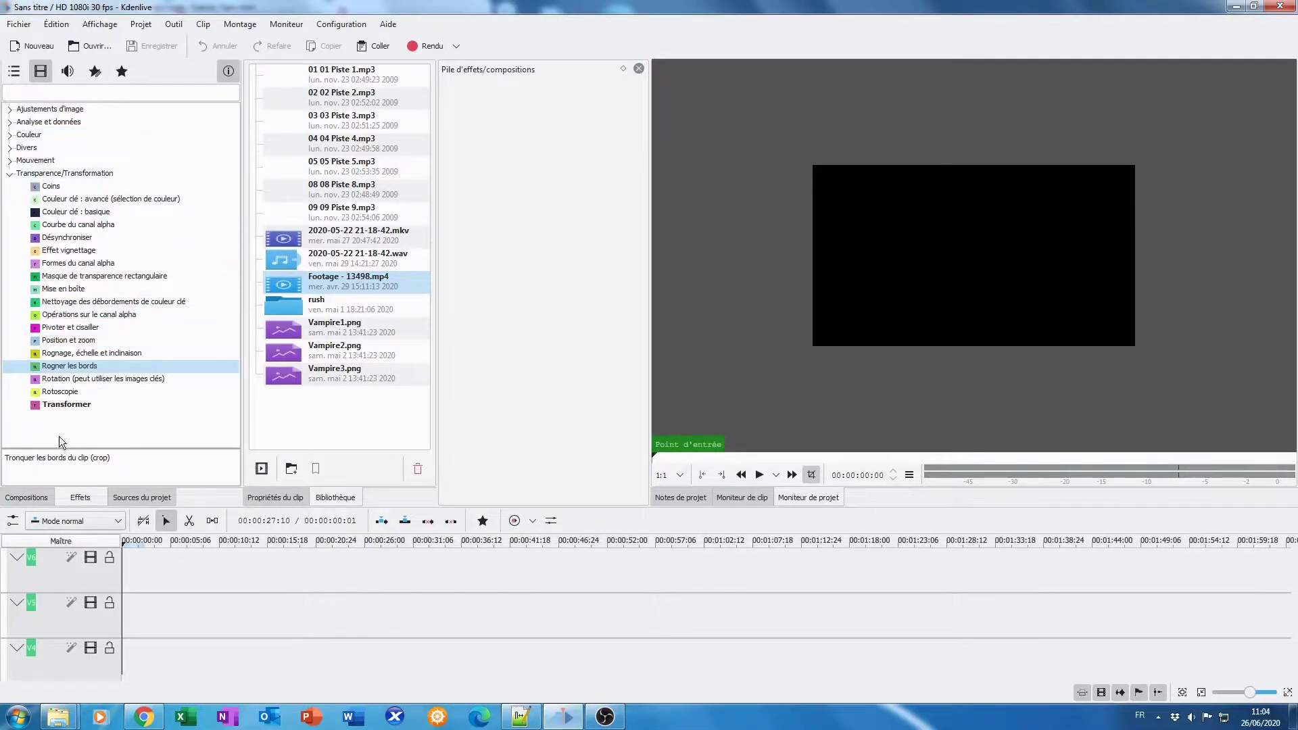
left_click(145, 497)
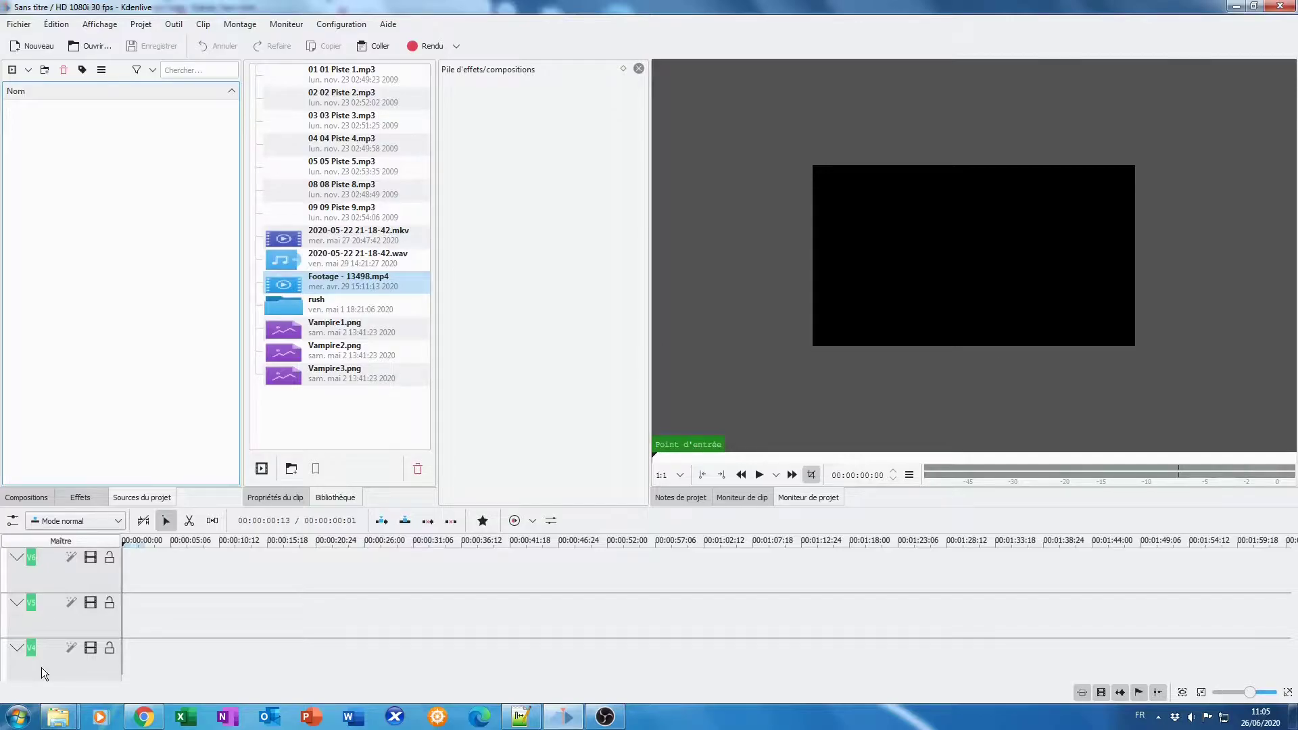
mouse_move(40, 626)
scroll(46, 598, "down", 5)
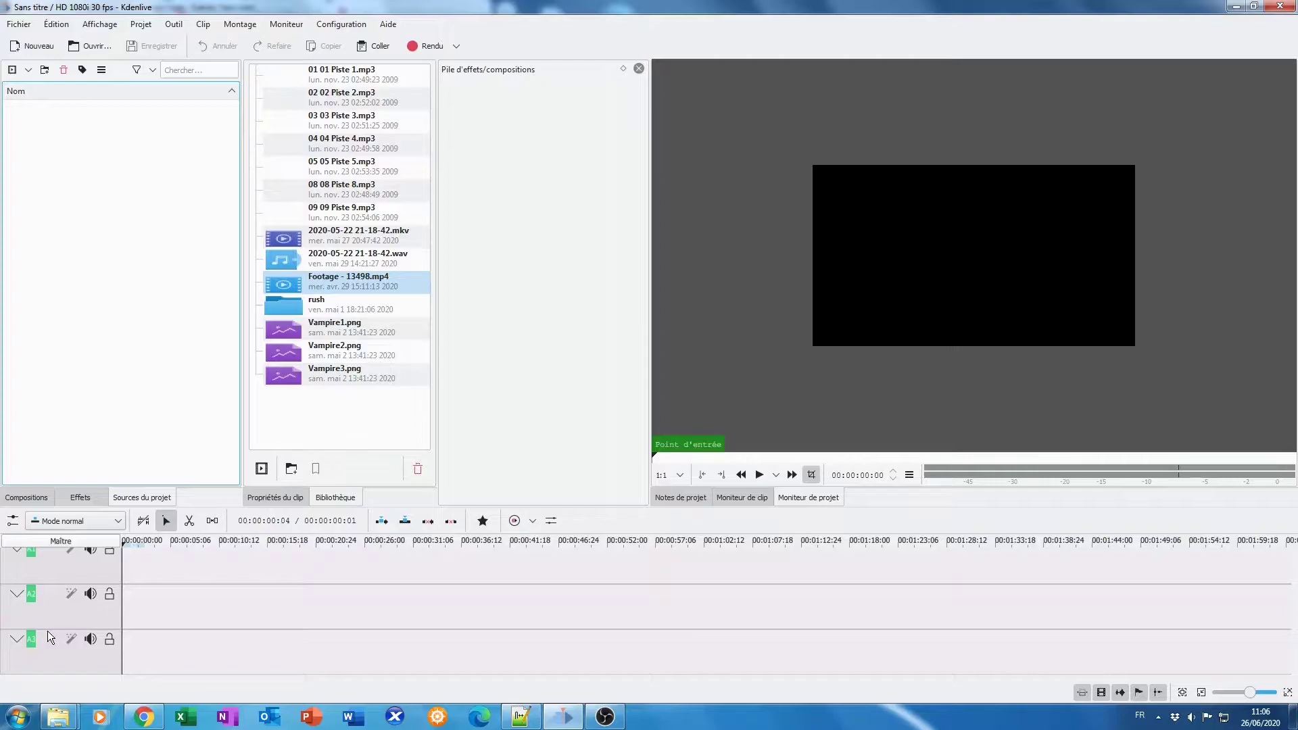
scroll(47, 629, "up", 1)
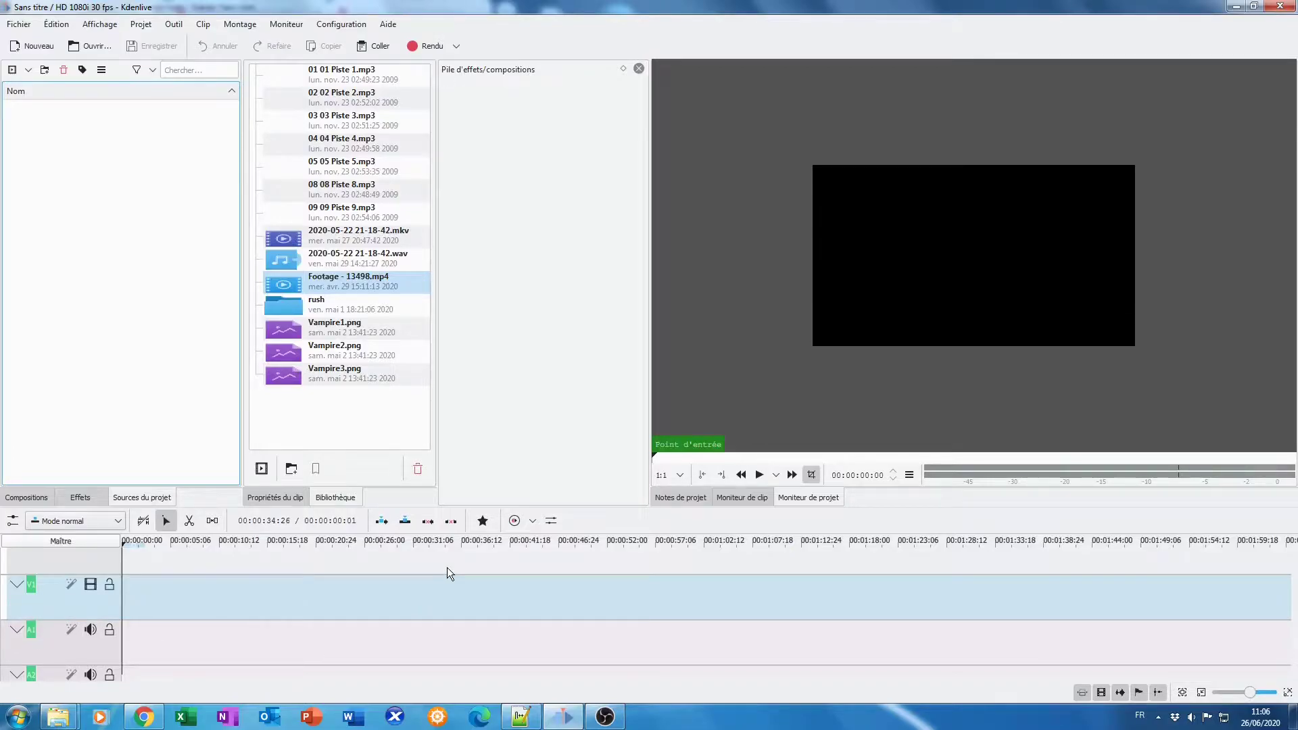
scroll(566, 558, "down", 5)
scroll(566, 558, "down", 15)
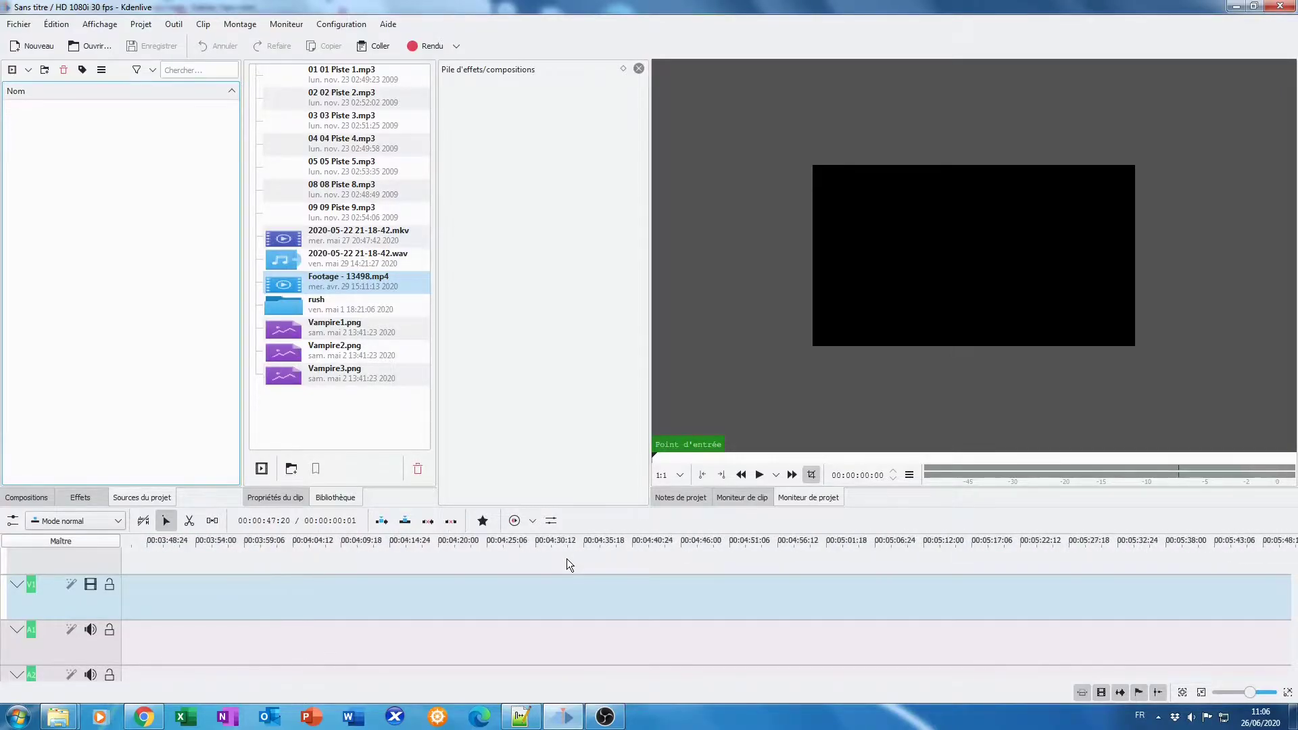
scroll(567, 558, "up", 15)
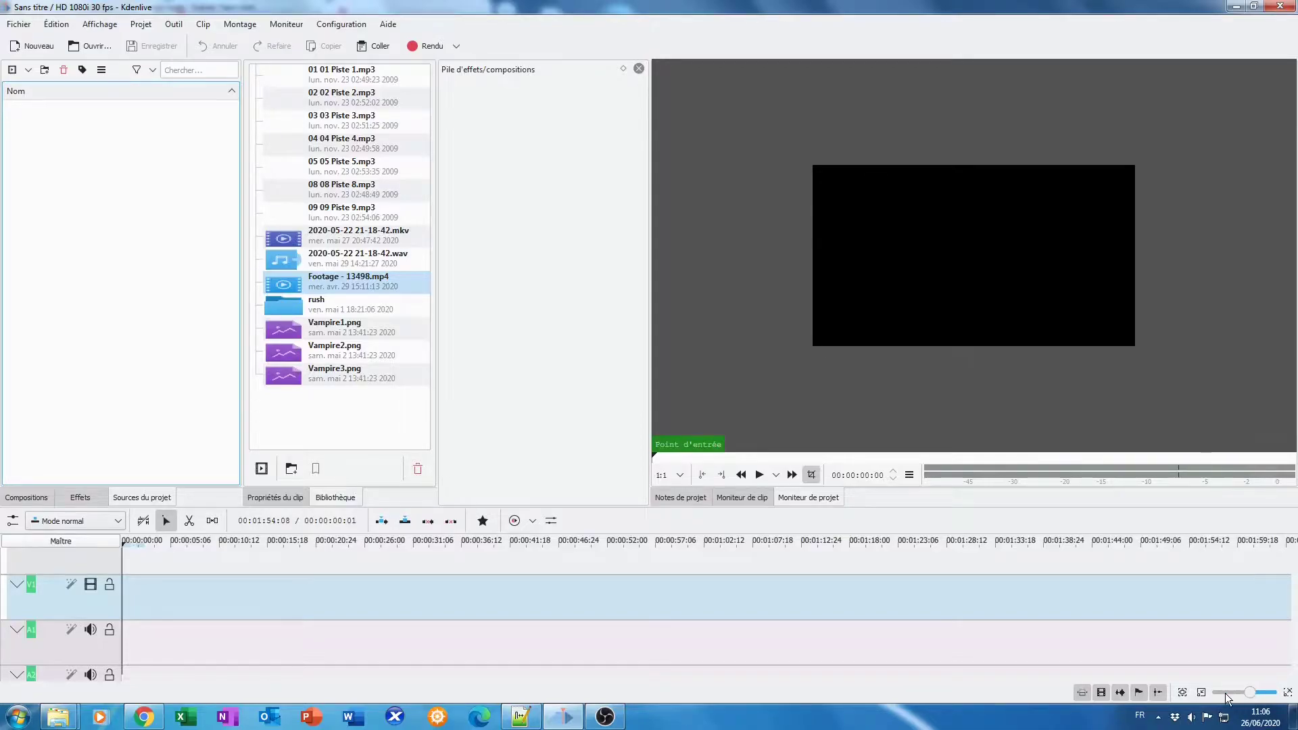
scroll(1249, 694, "up", 2)
scroll(1248, 692, "down", 2)
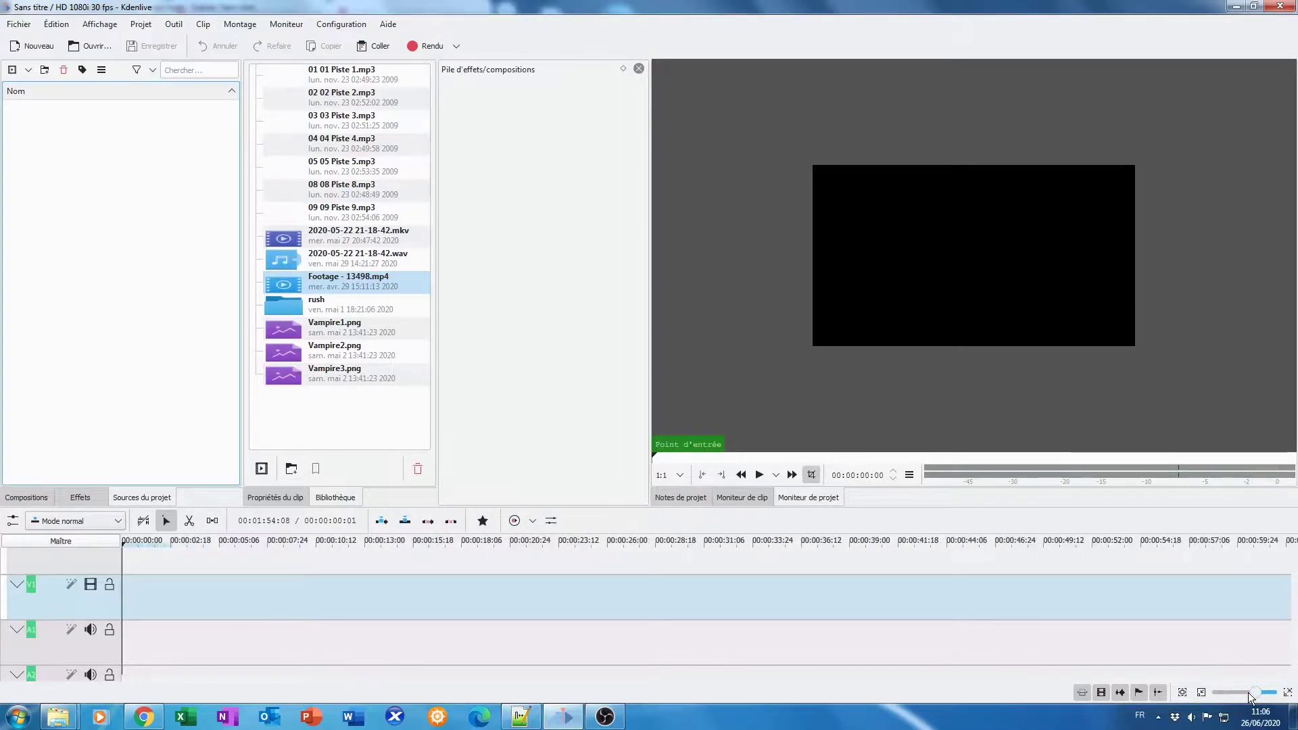
scroll(1248, 692, "up", 1)
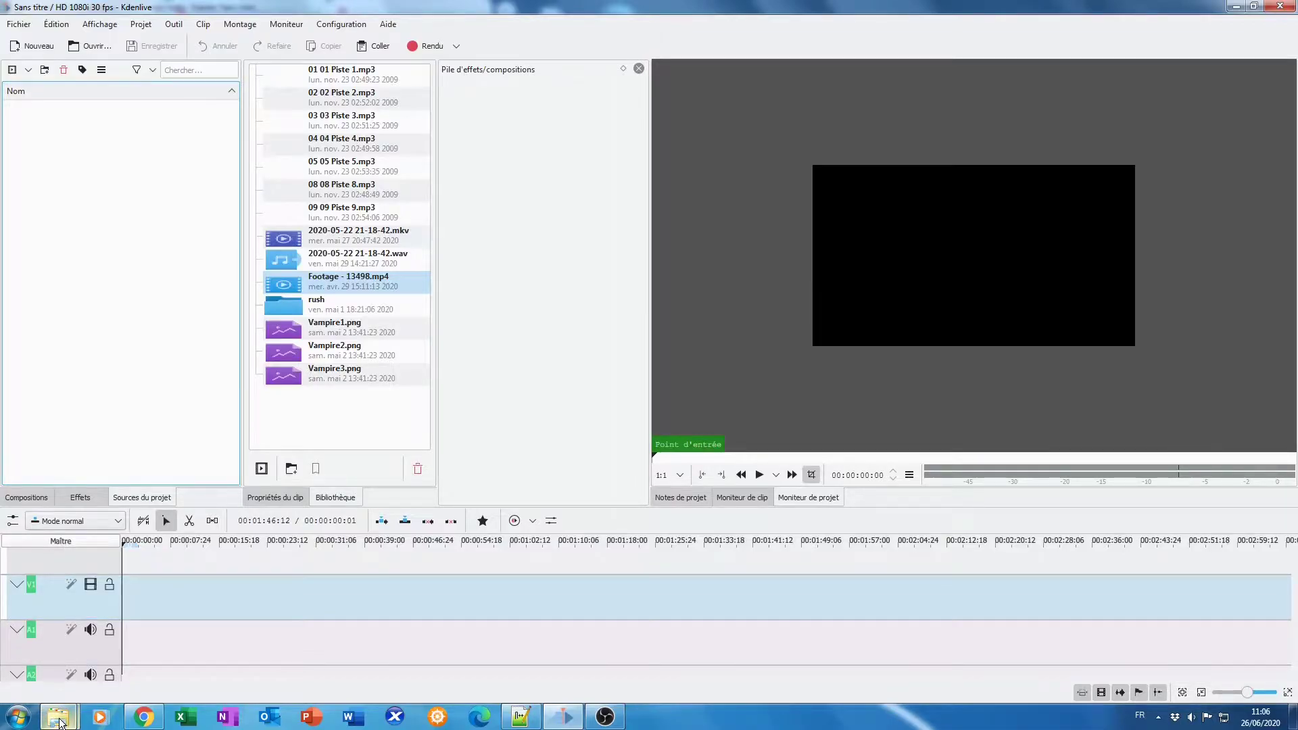
Step: Switch to the file explorer and import Vampire6.png from the vampire_miniature_0_5 folder into the project sources
mouse_move(61, 723)
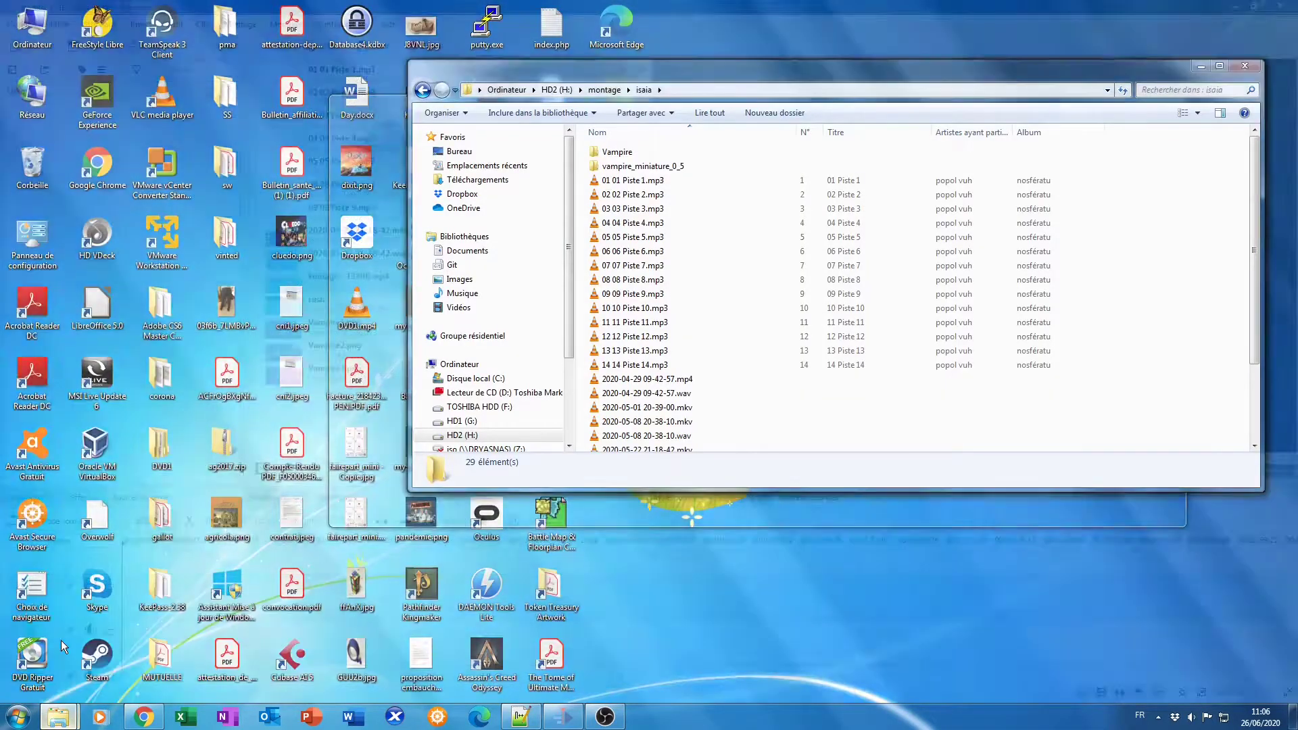
left_click(60, 640)
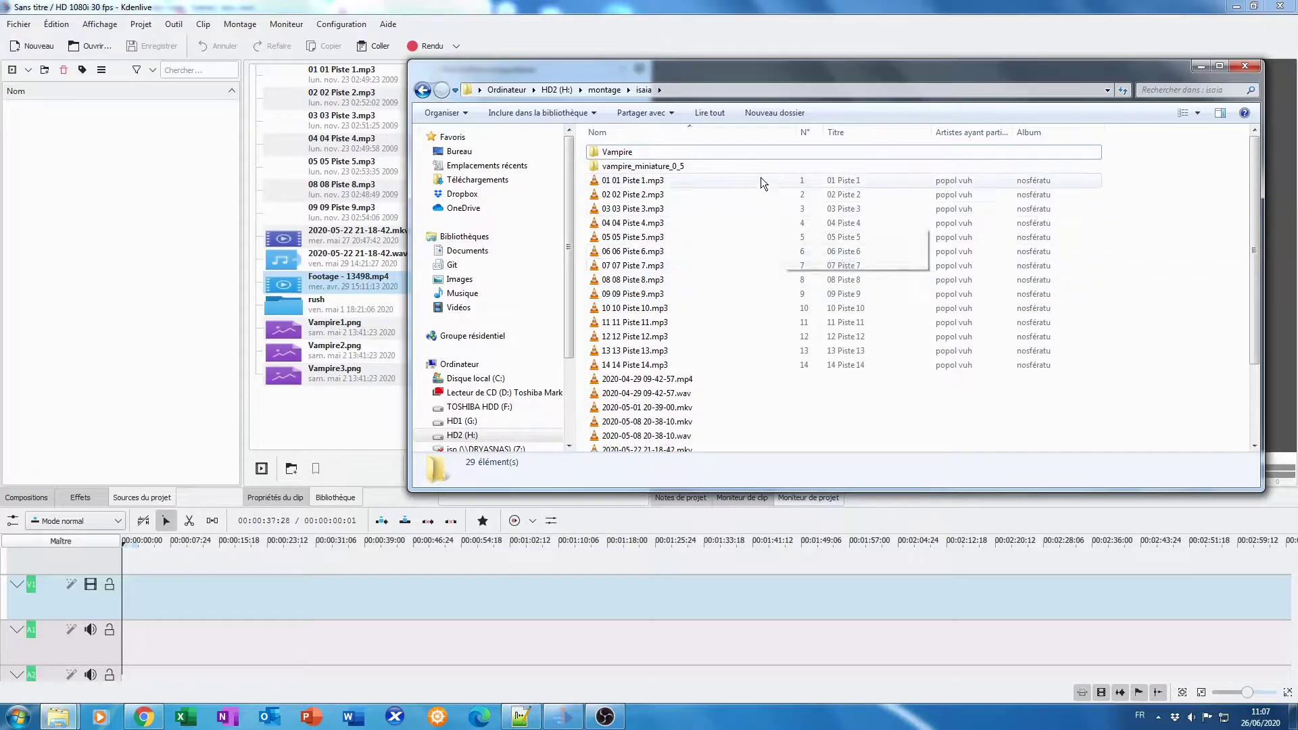
double_click(676, 169)
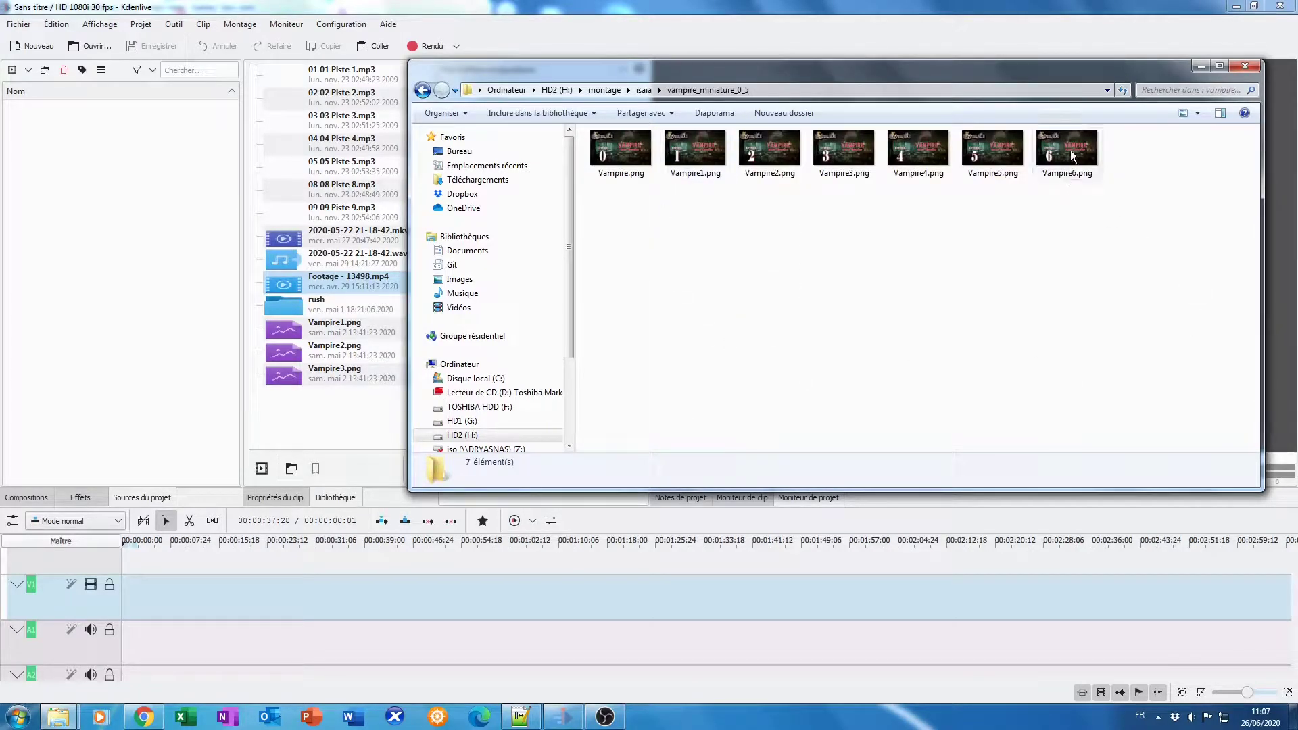
left_click_drag(1069, 150, 130, 173)
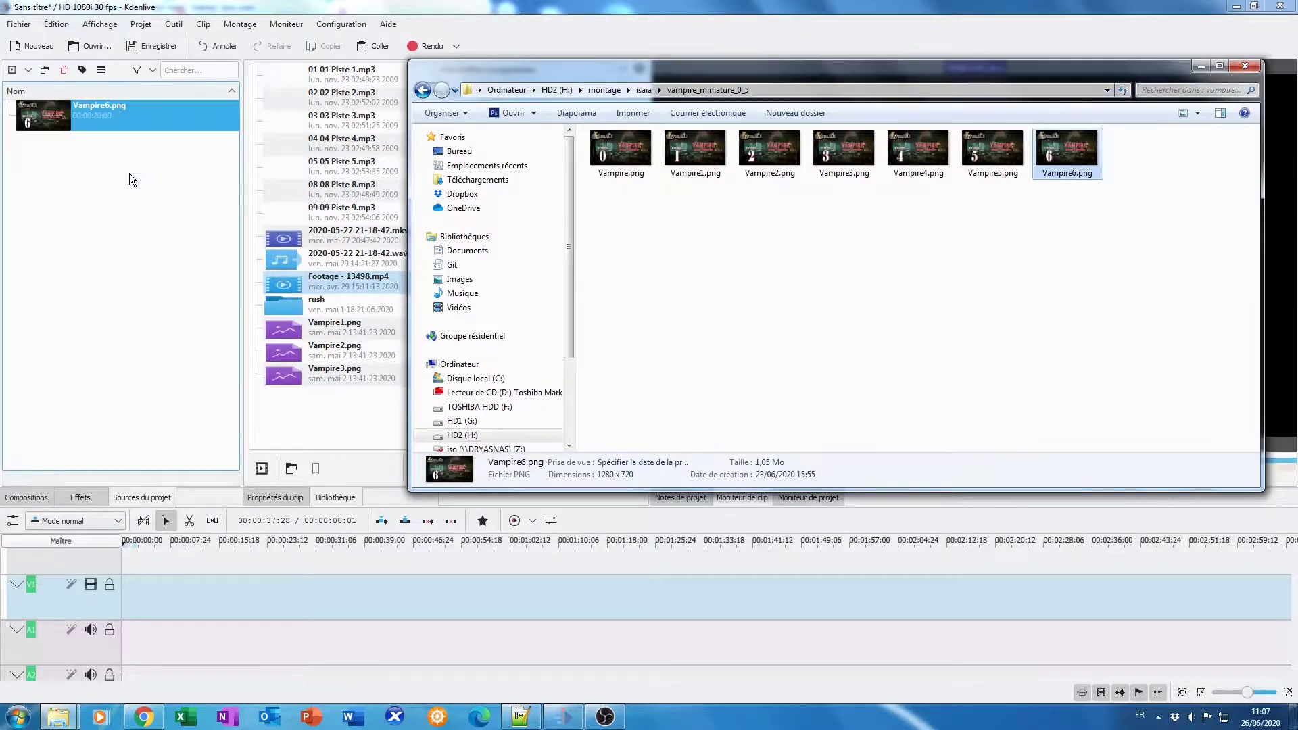
left_click(639, 92)
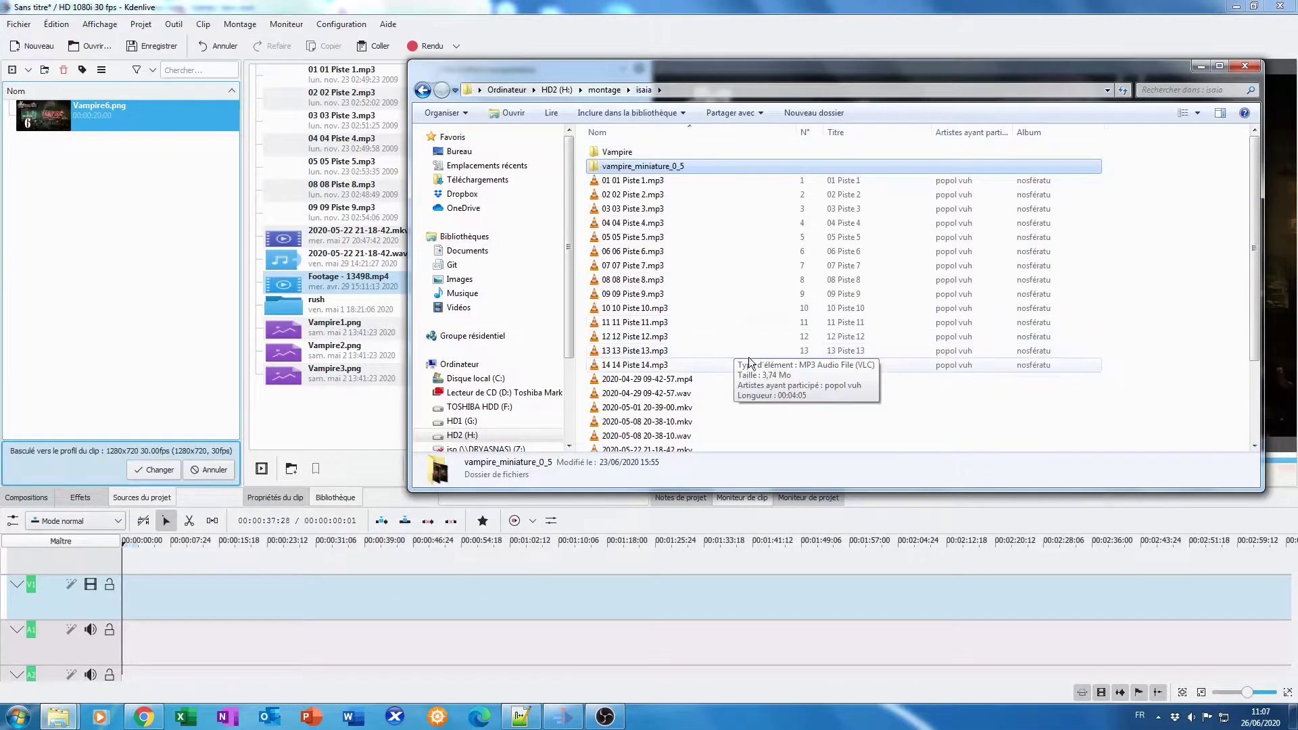
scroll(764, 384, "down", 2)
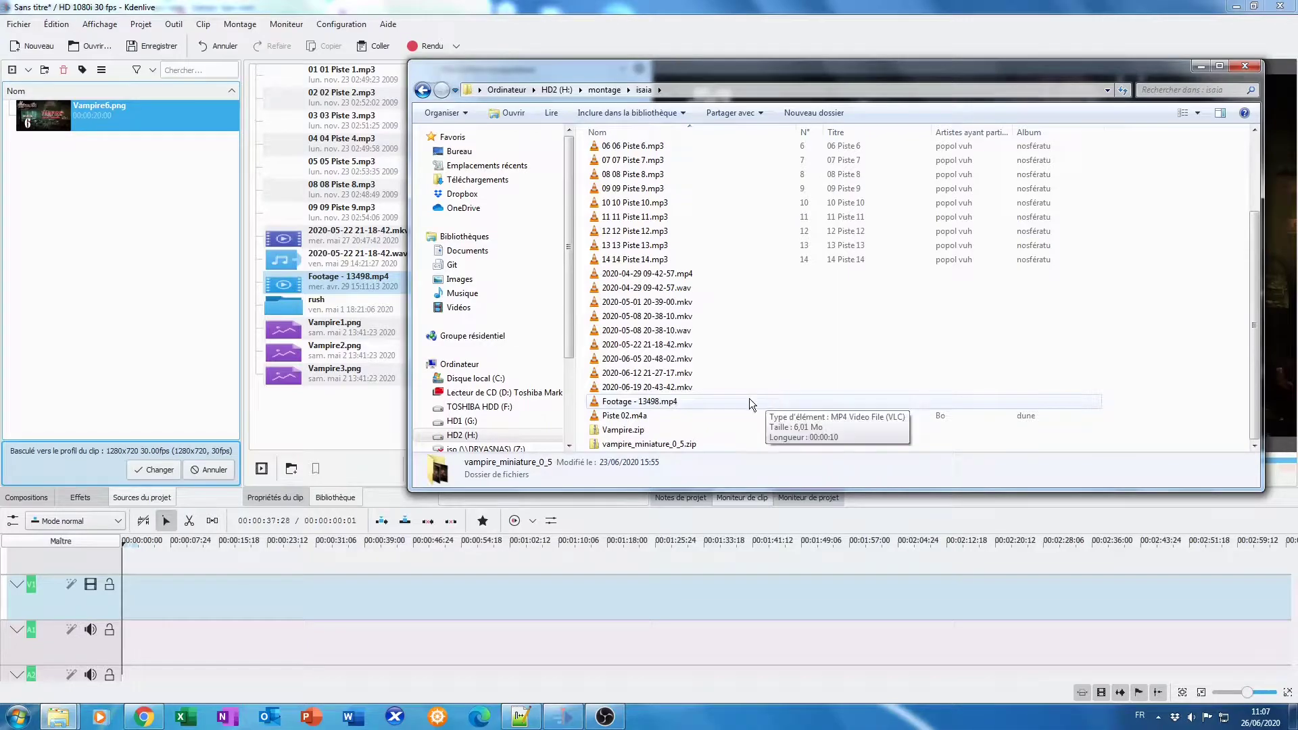
left_click_drag(671, 390, 67, 266)
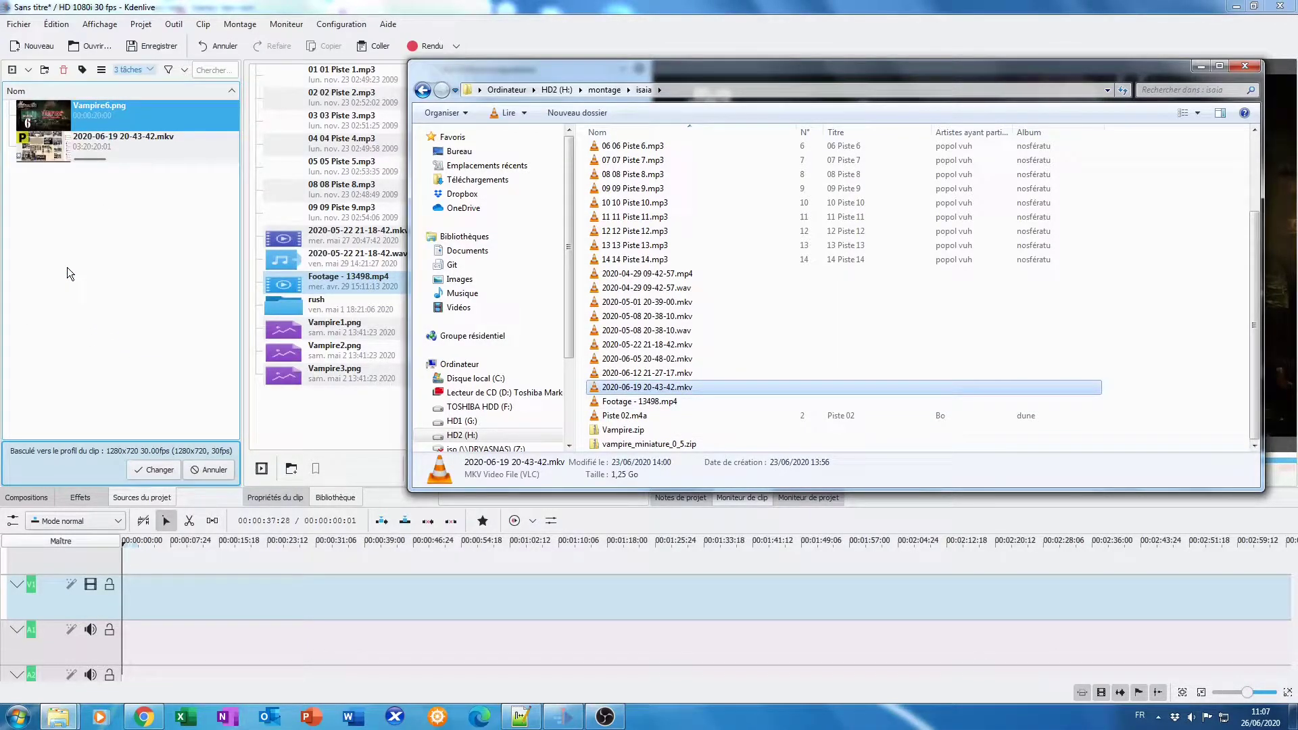
left_click(1196, 70)
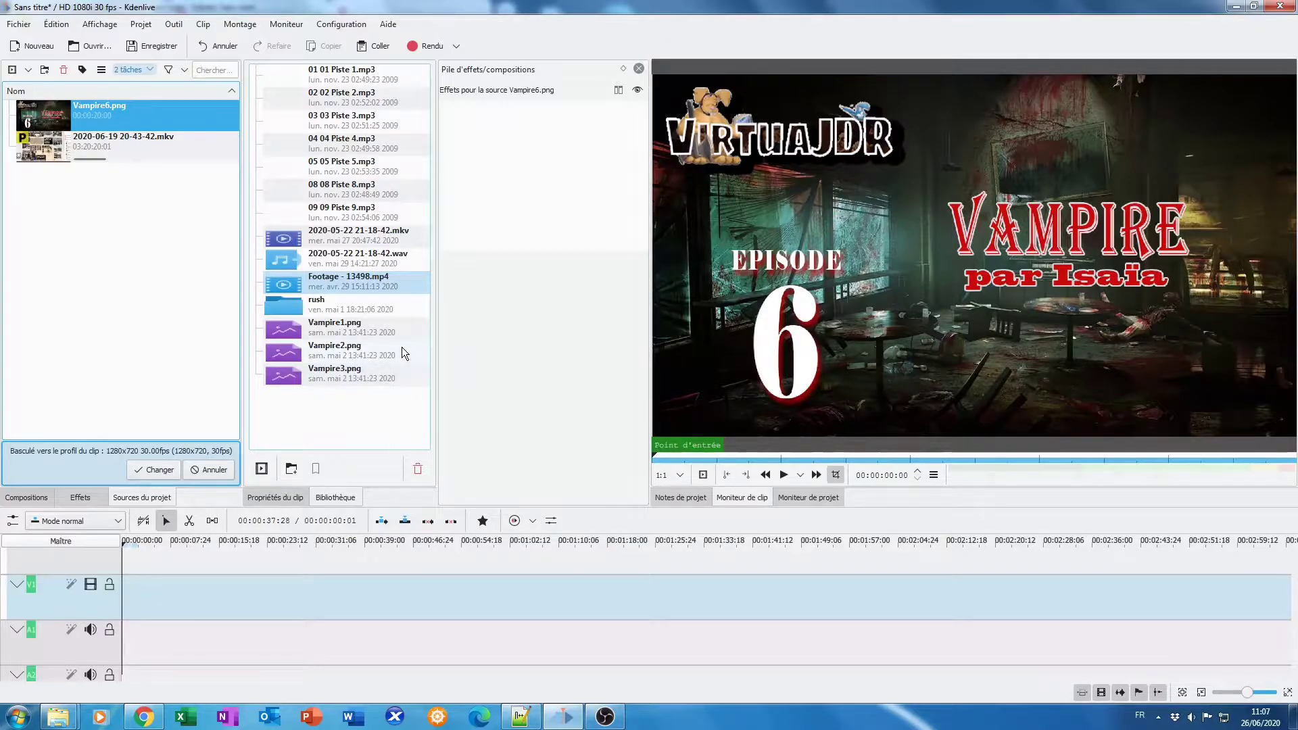
left_click_drag(363, 281, 142, 227)
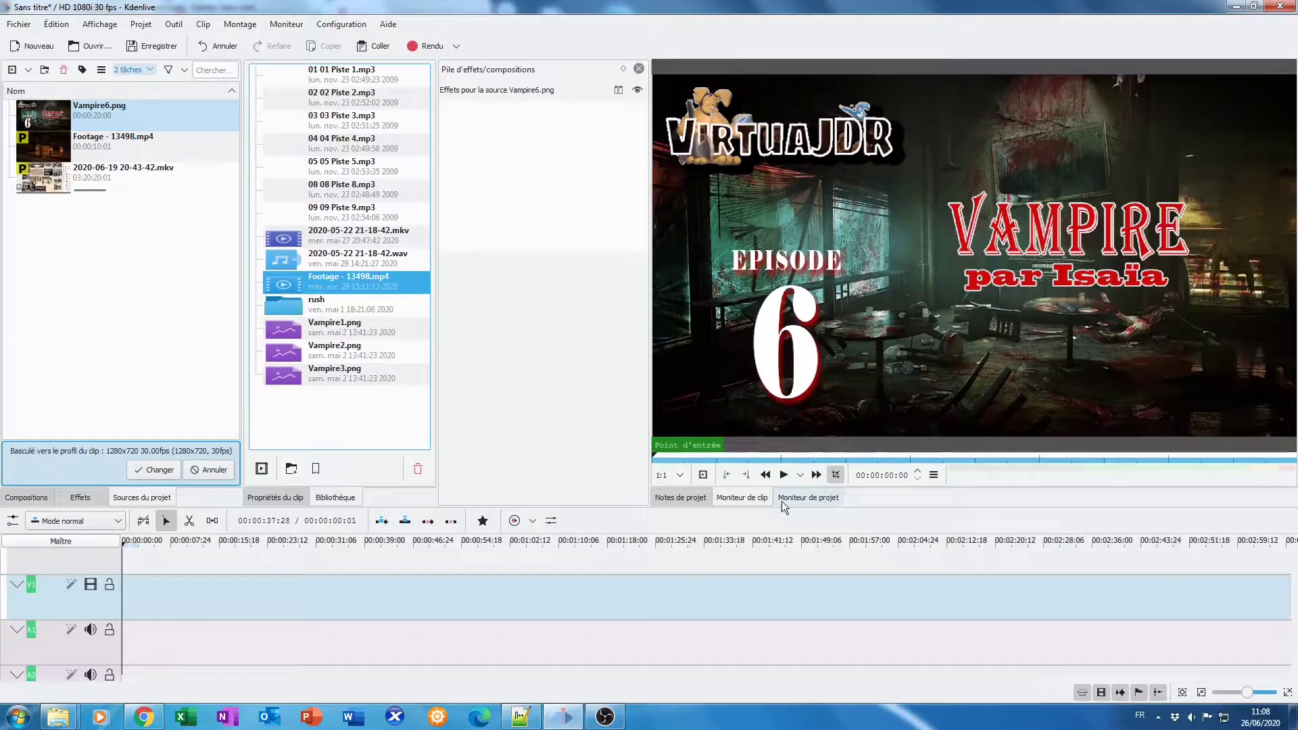
left_click(804, 499)
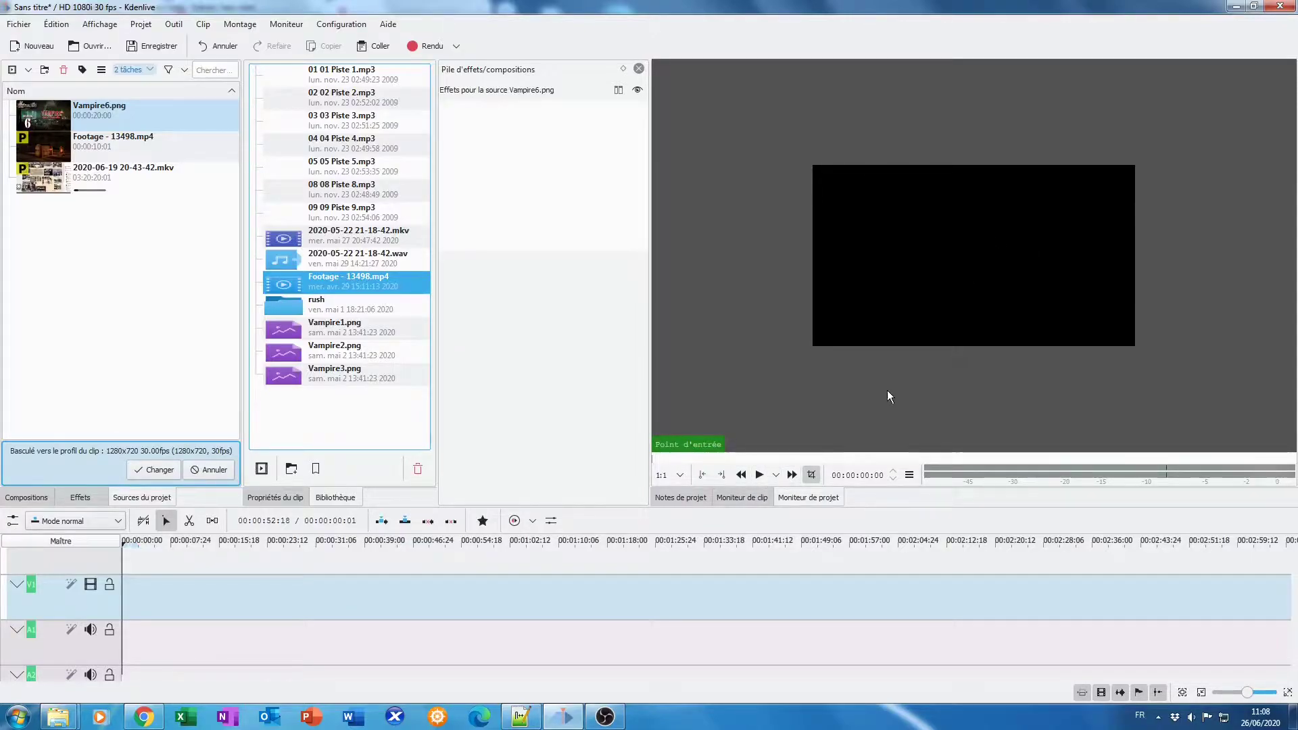
left_click(739, 499)
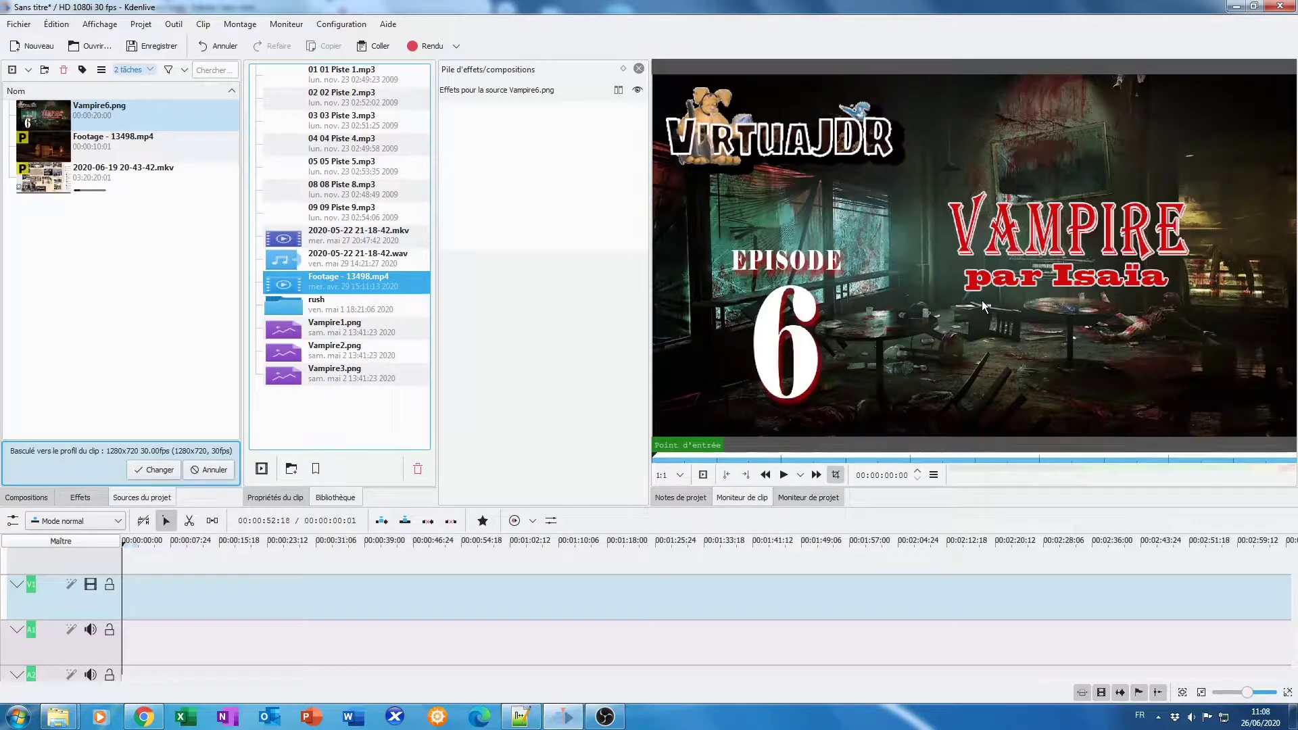
left_click(39, 173)
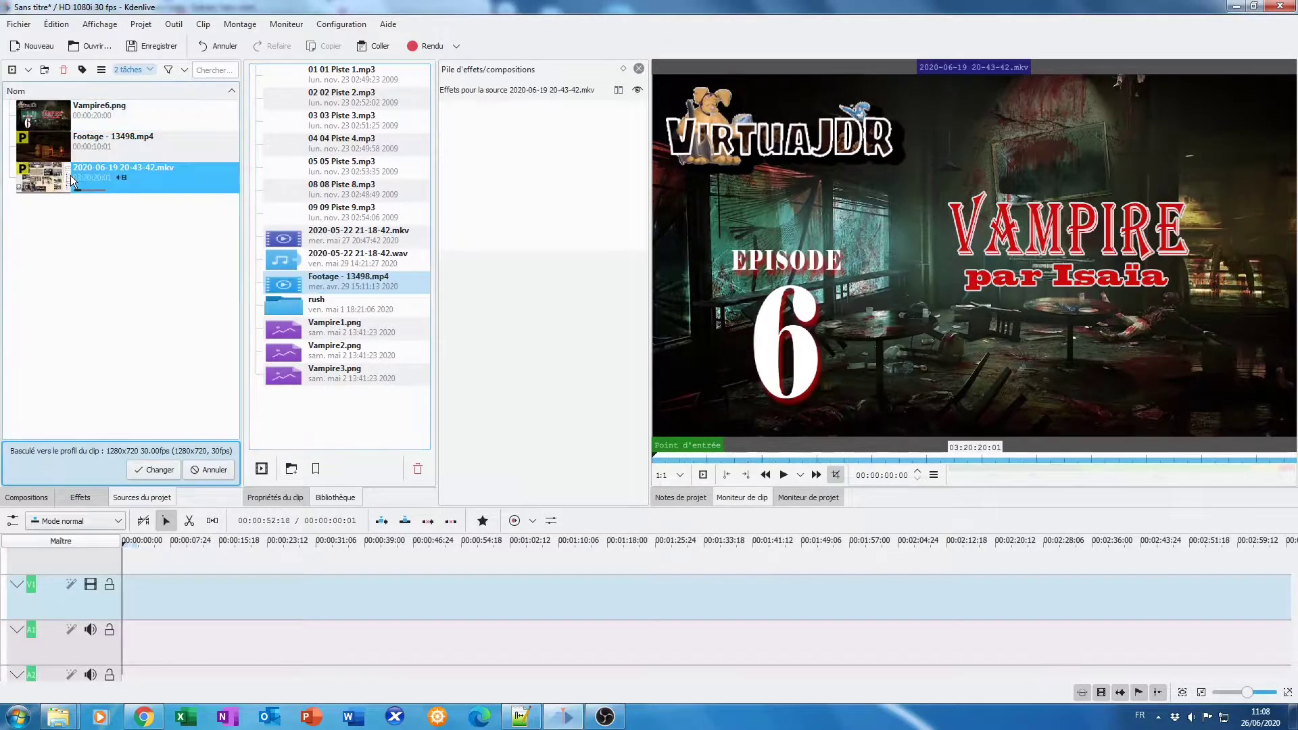
left_click(782, 475)
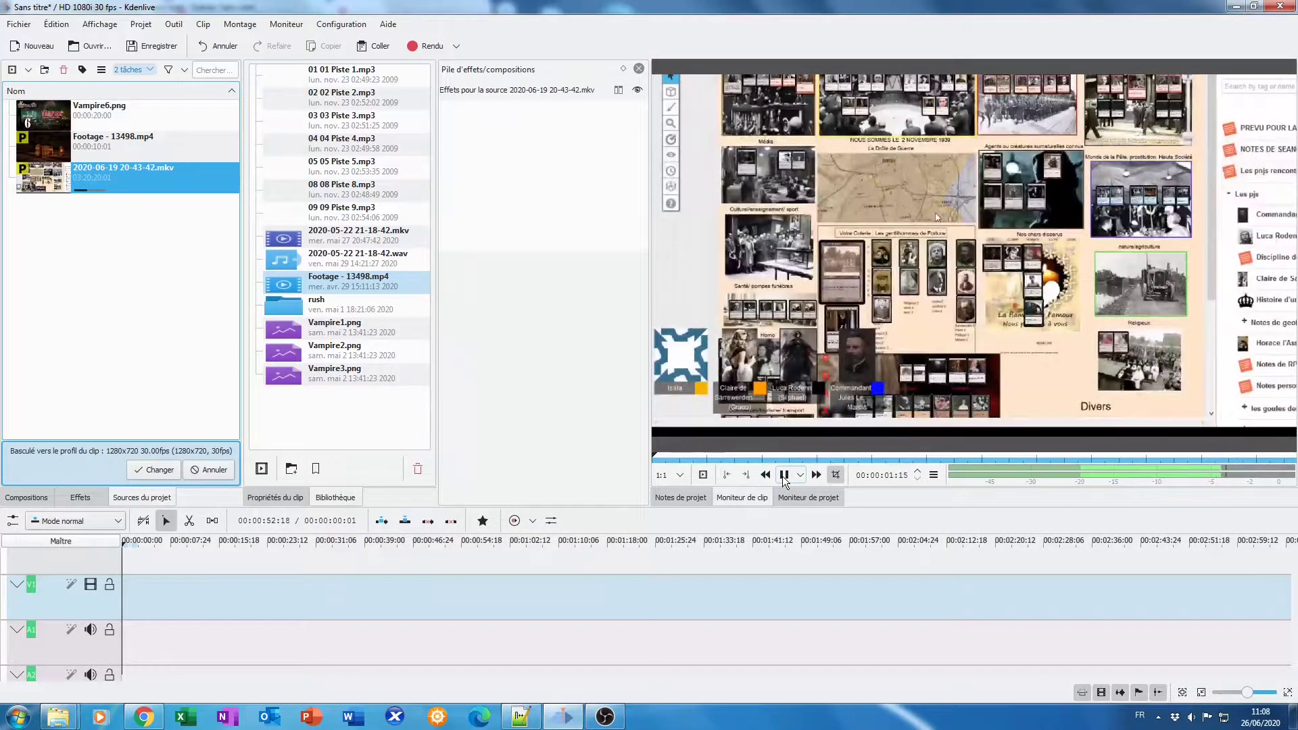
left_click(783, 475)
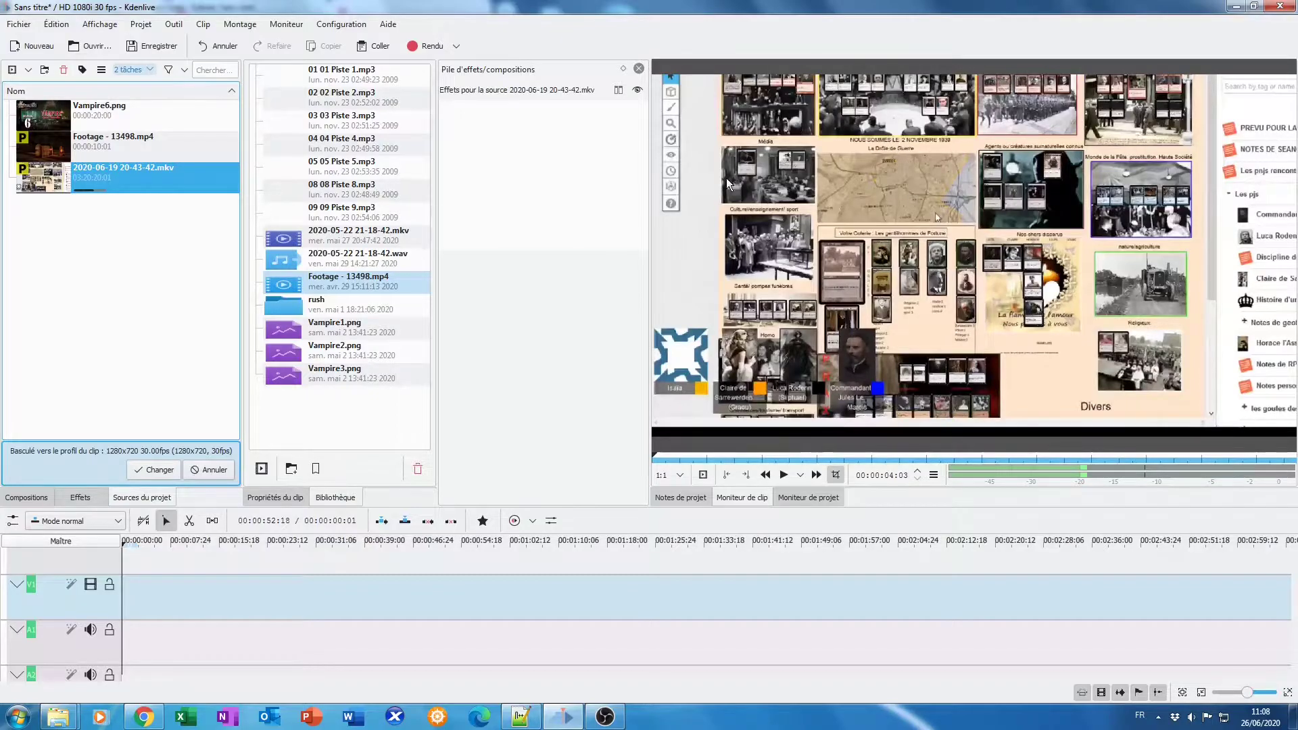
left_click(812, 500)
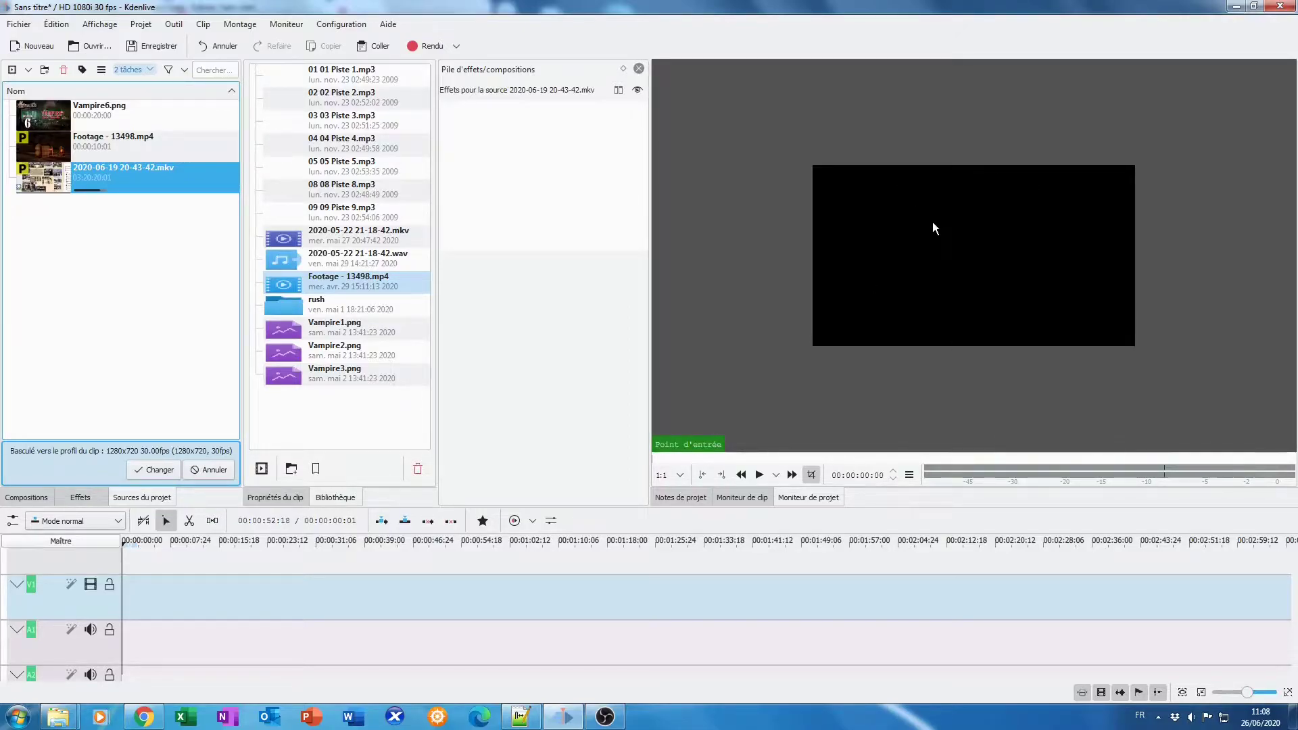
left_click(754, 497)
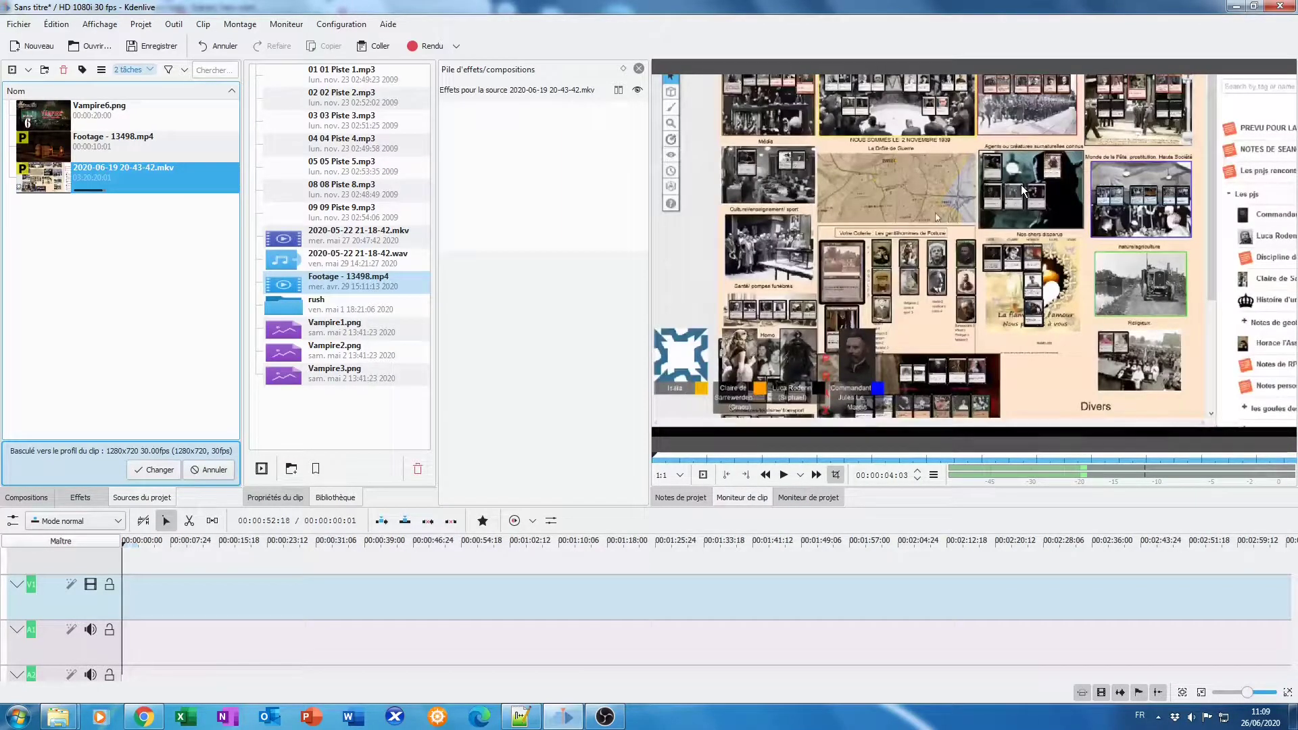
Step: Accept the proposed switch of the project profile to 1280x720 at 30 fps
left_click(154, 469)
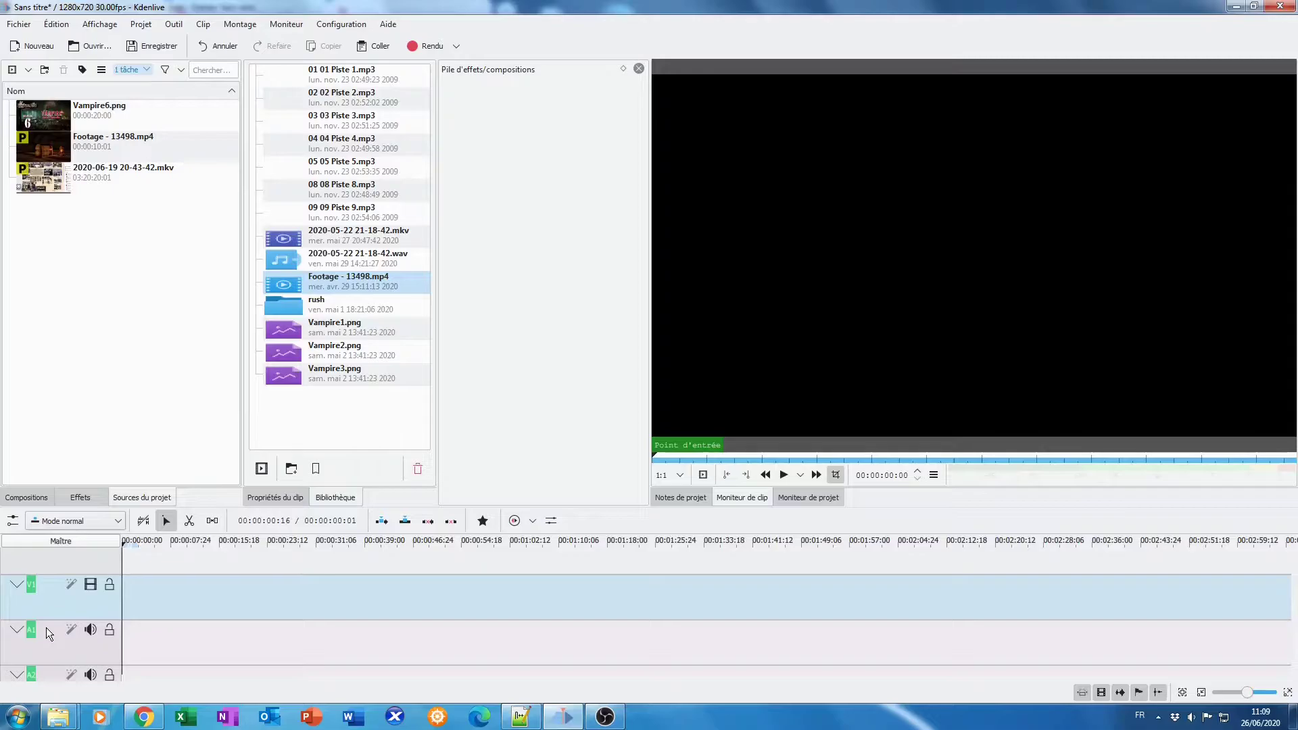
scroll(46, 627, "down", 2)
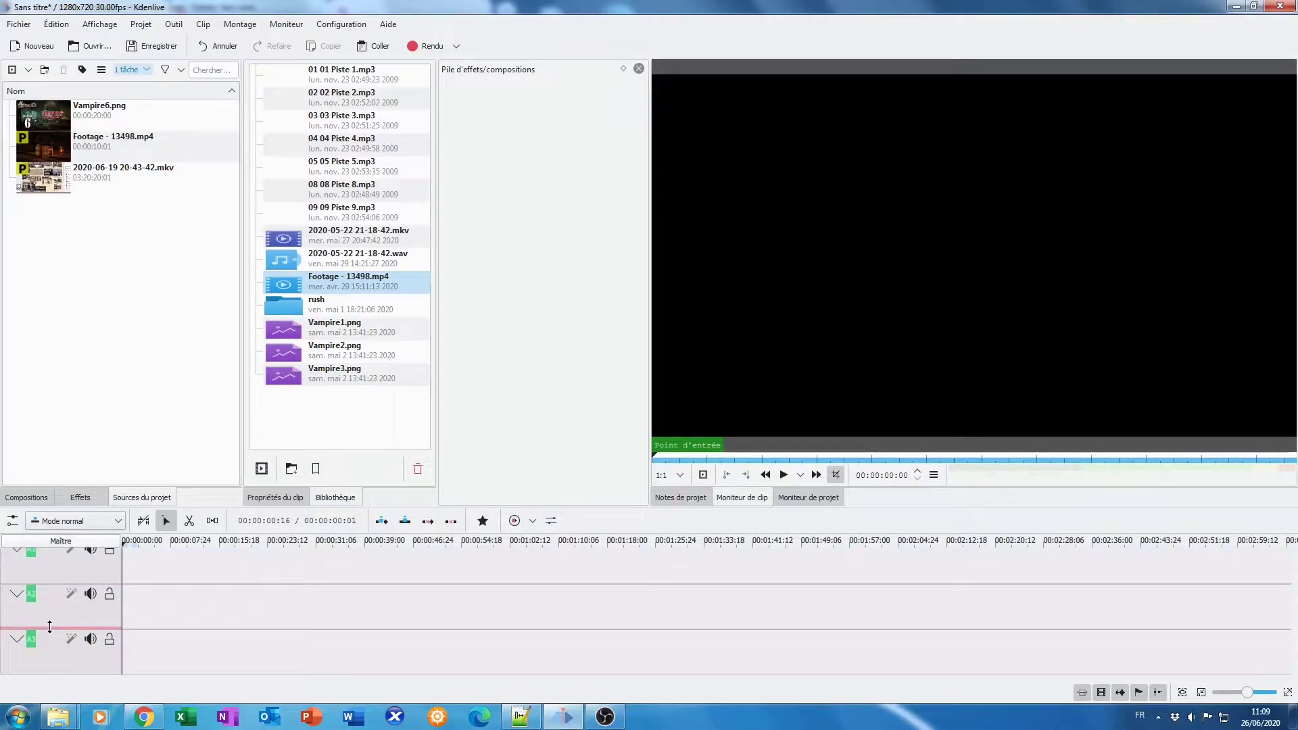
scroll(48, 627, "up", 5)
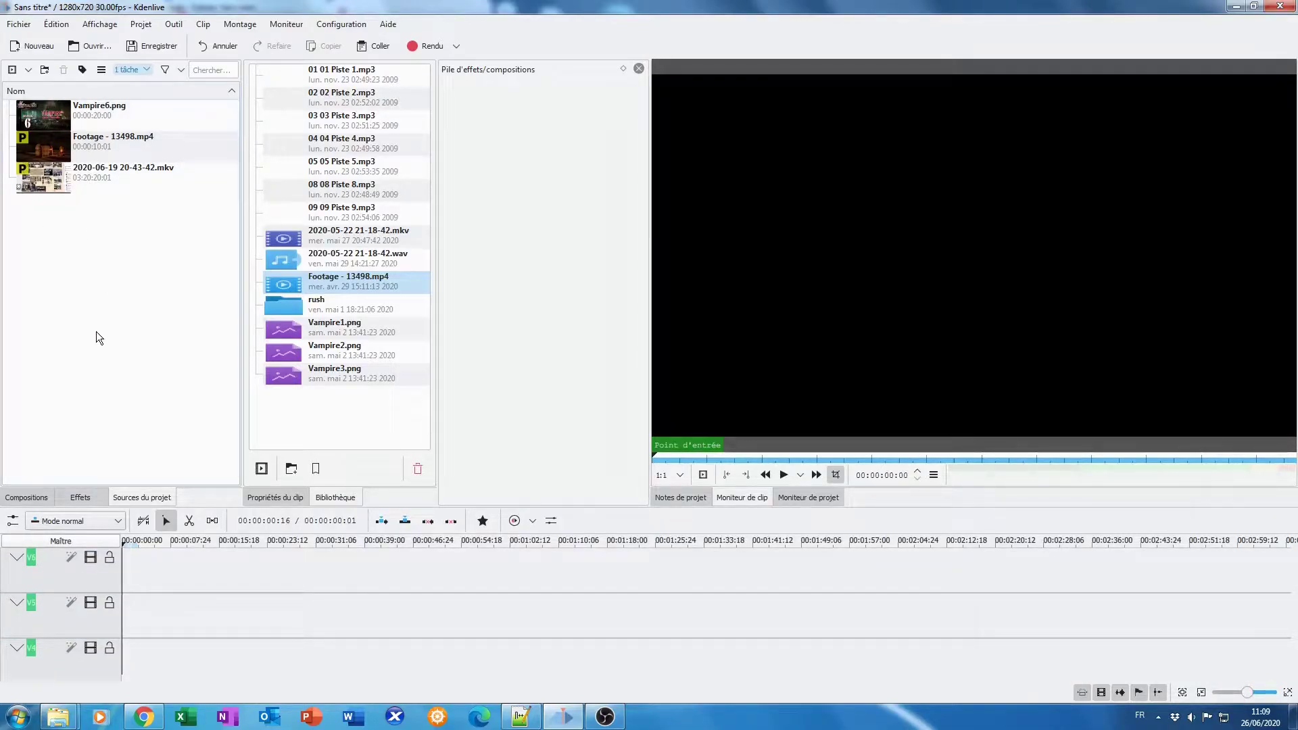
right_click(40, 574)
left_click(41, 579)
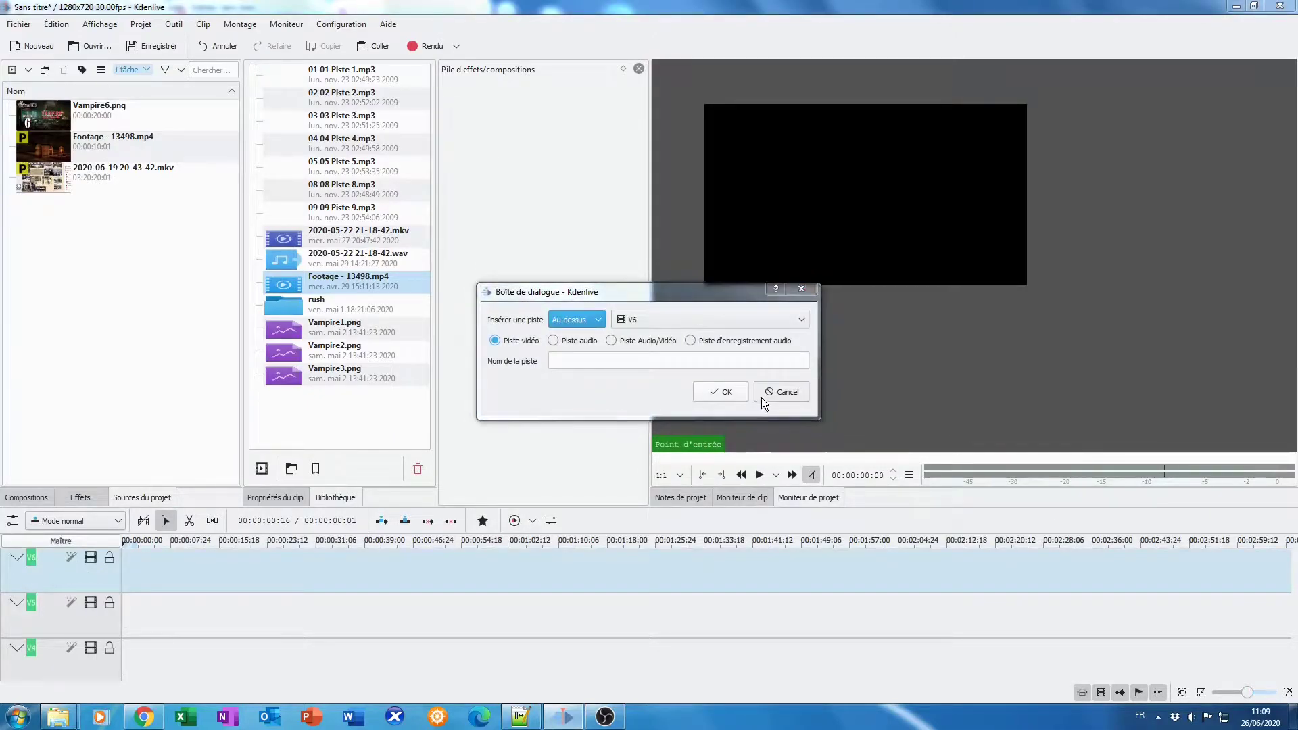
left_click(764, 395)
Step: Delete the three uppermost video tracks, V6, V5 and V4, from the timeline
right_click(46, 566)
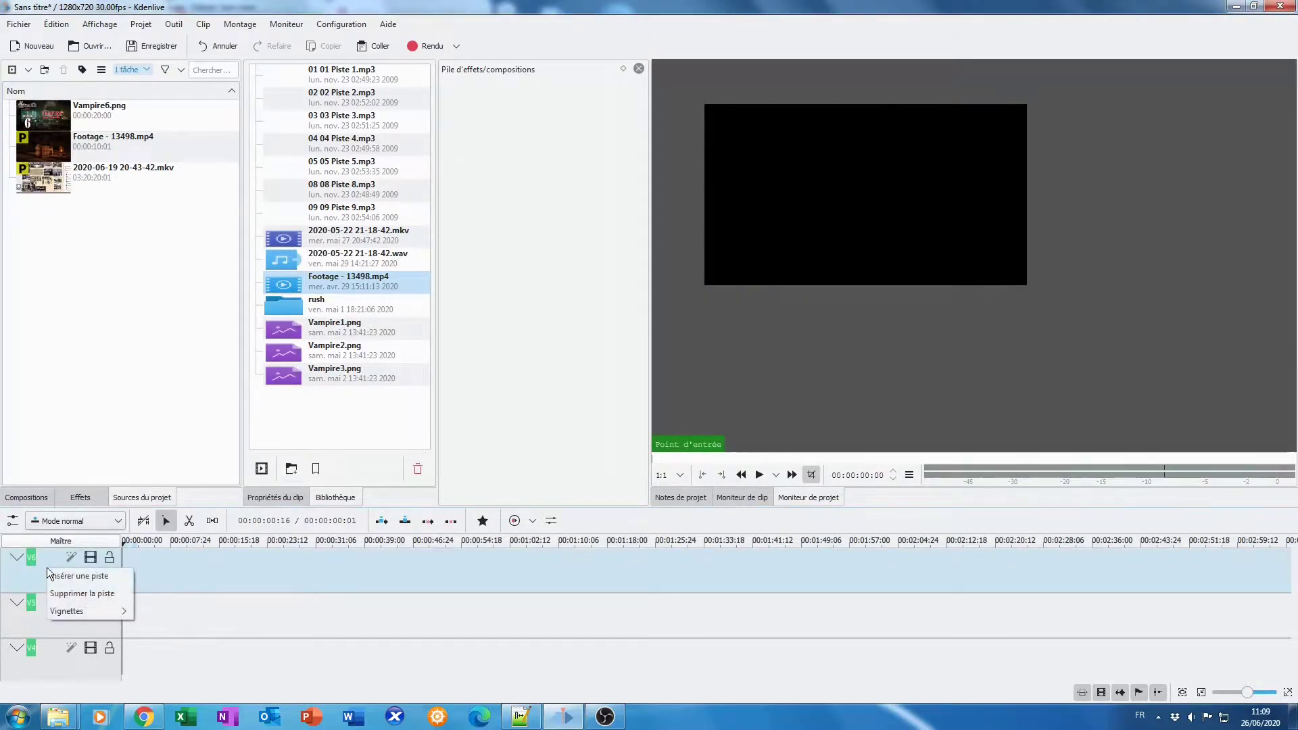
left_click(70, 592)
left_click(715, 378)
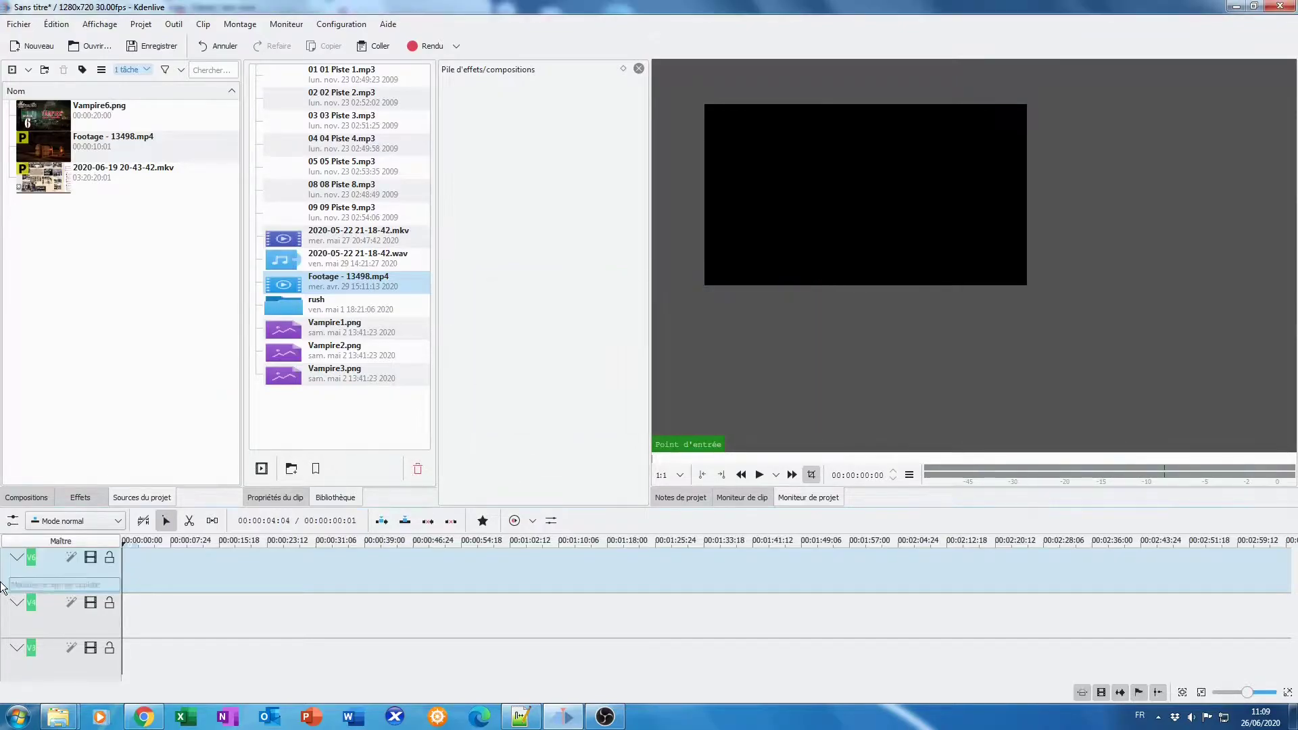
right_click(51, 576)
left_click(104, 604)
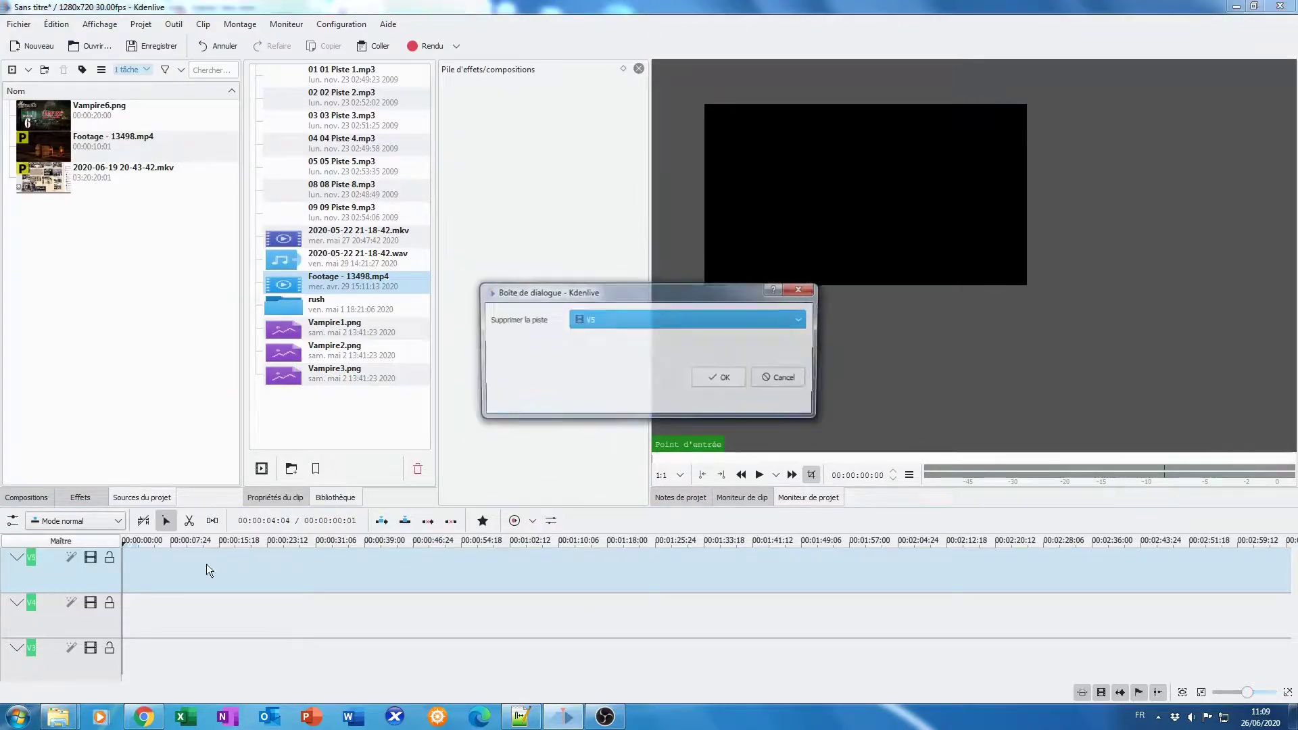
left_click(716, 377)
right_click(47, 580)
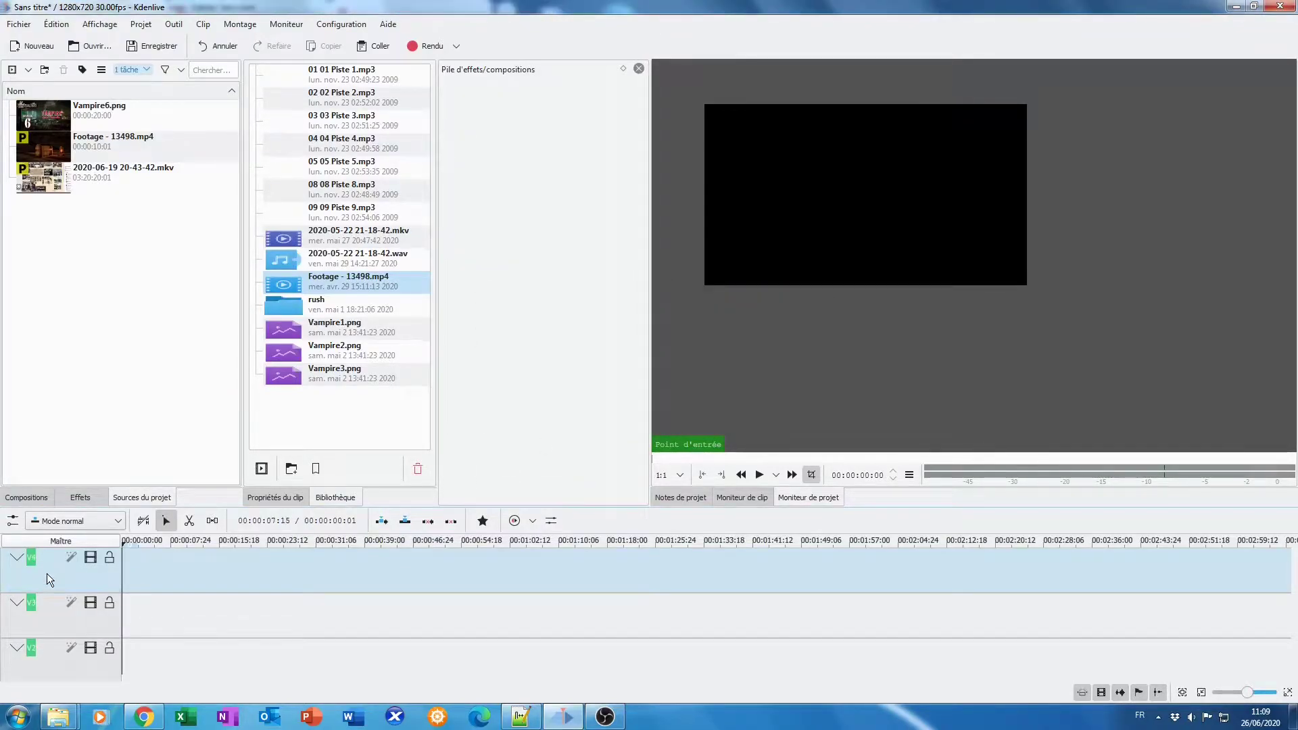
right_click(46, 569)
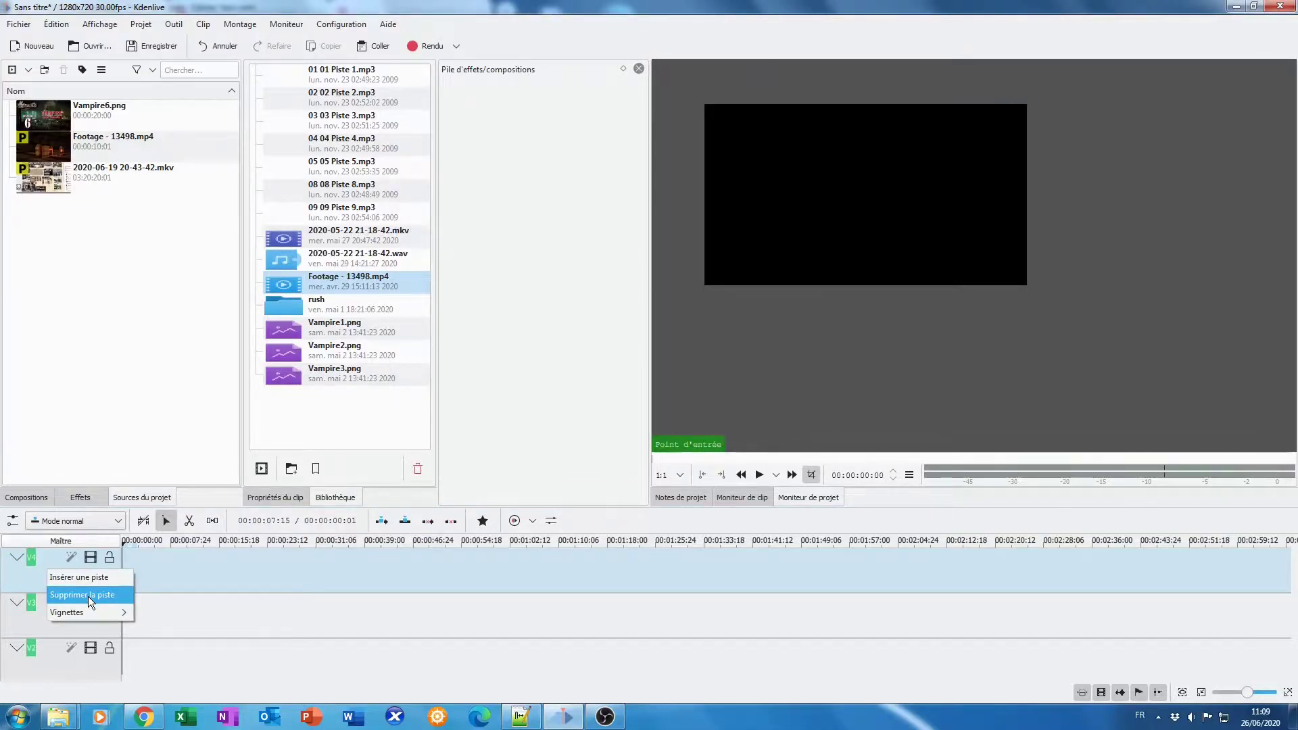
left_click(88, 595)
left_click(718, 376)
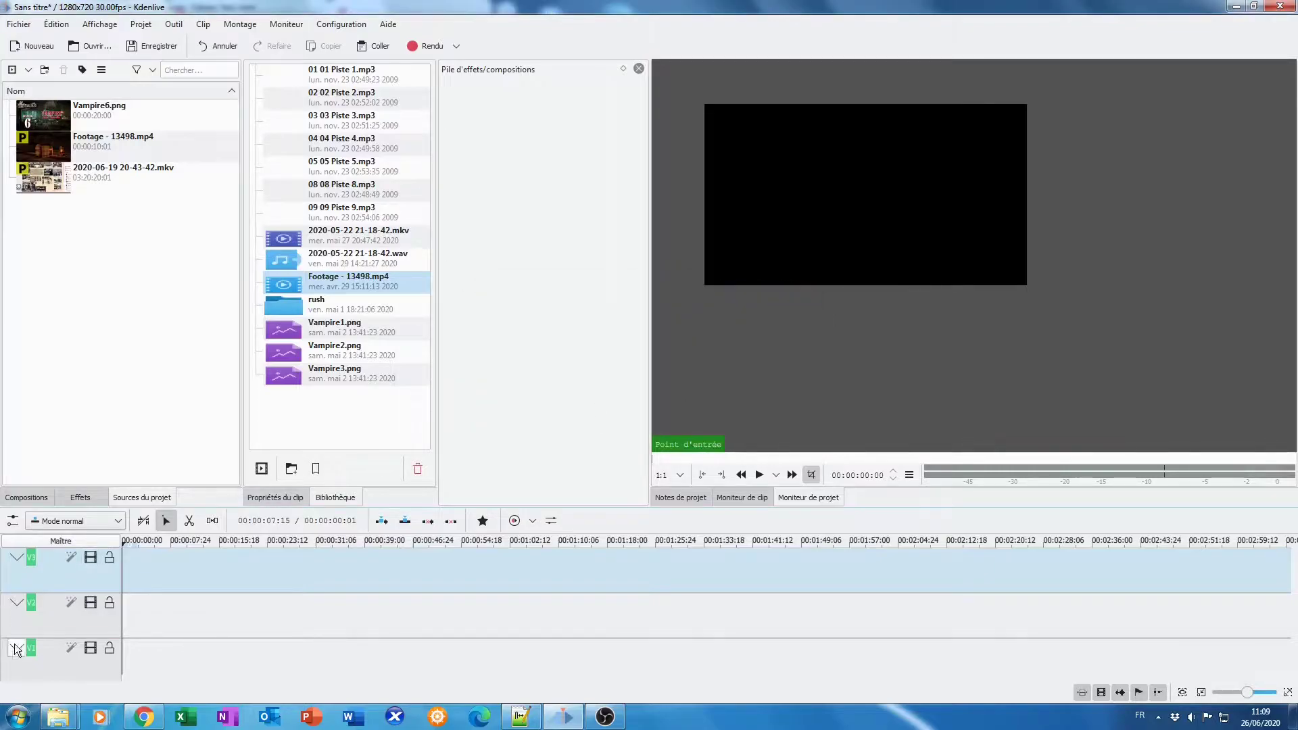
scroll(40, 647, "down", 3)
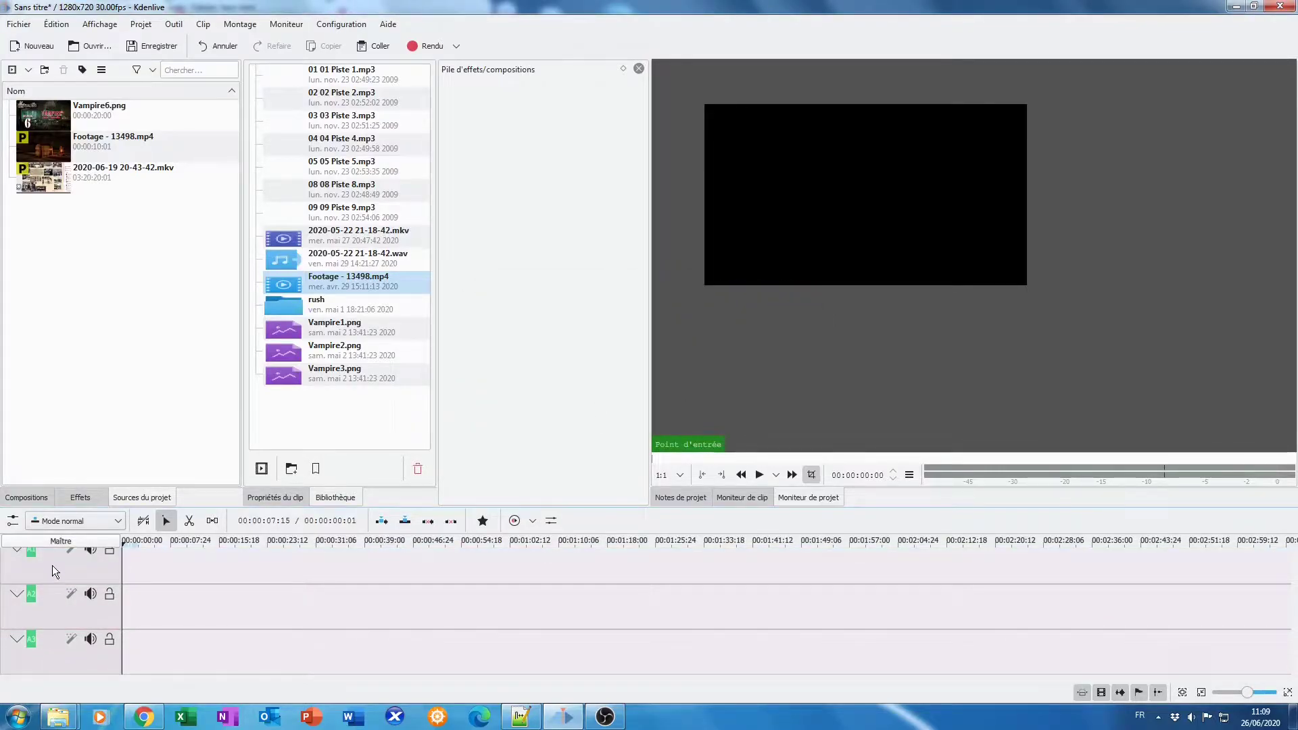
Step: Delete the lowest audio track, A3, from the timeline and check the remaining video and audio tracks
right_click(43, 647)
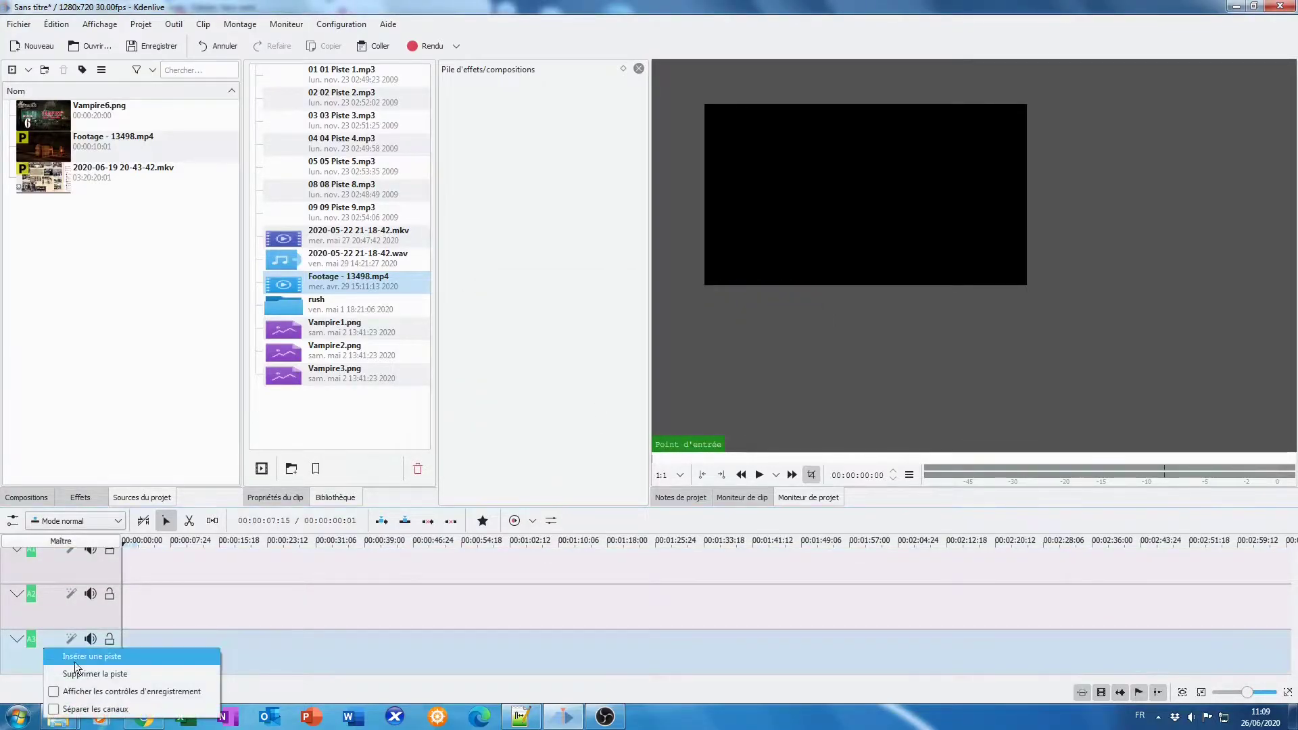
left_click(120, 671)
left_click(727, 379)
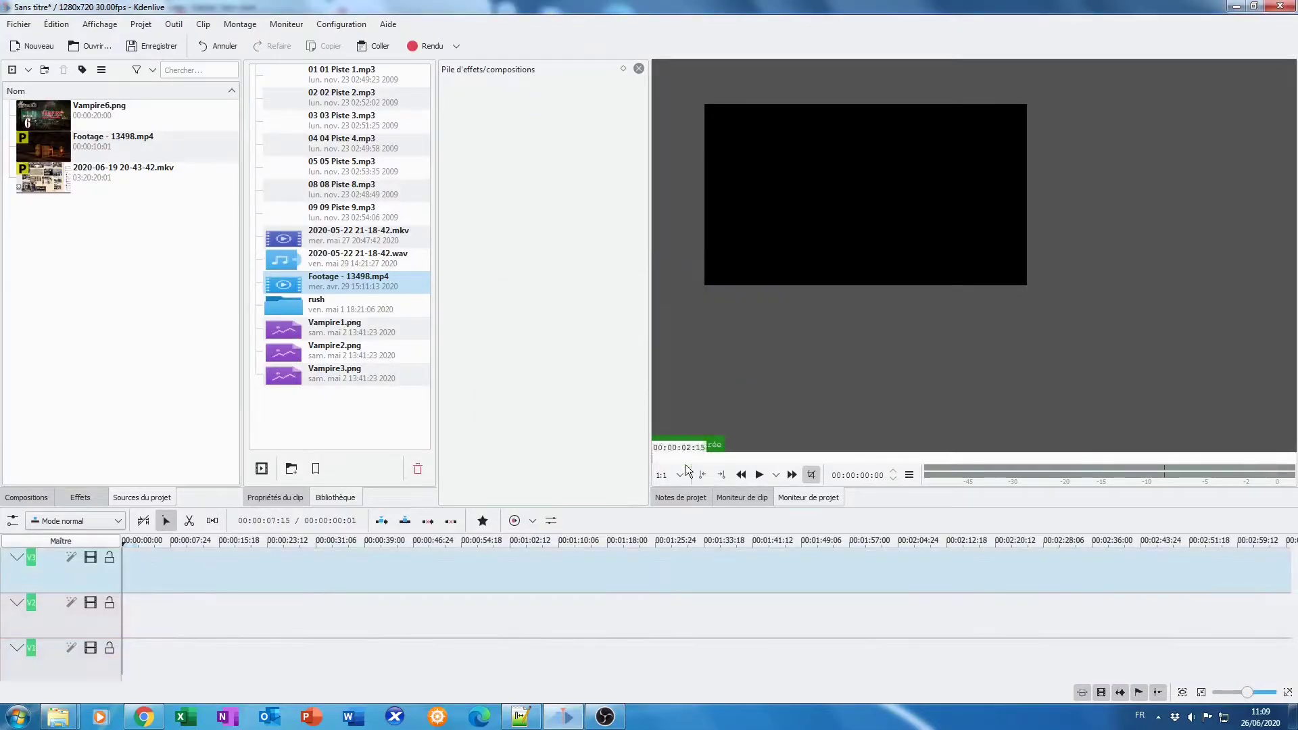
mouse_move(85, 627)
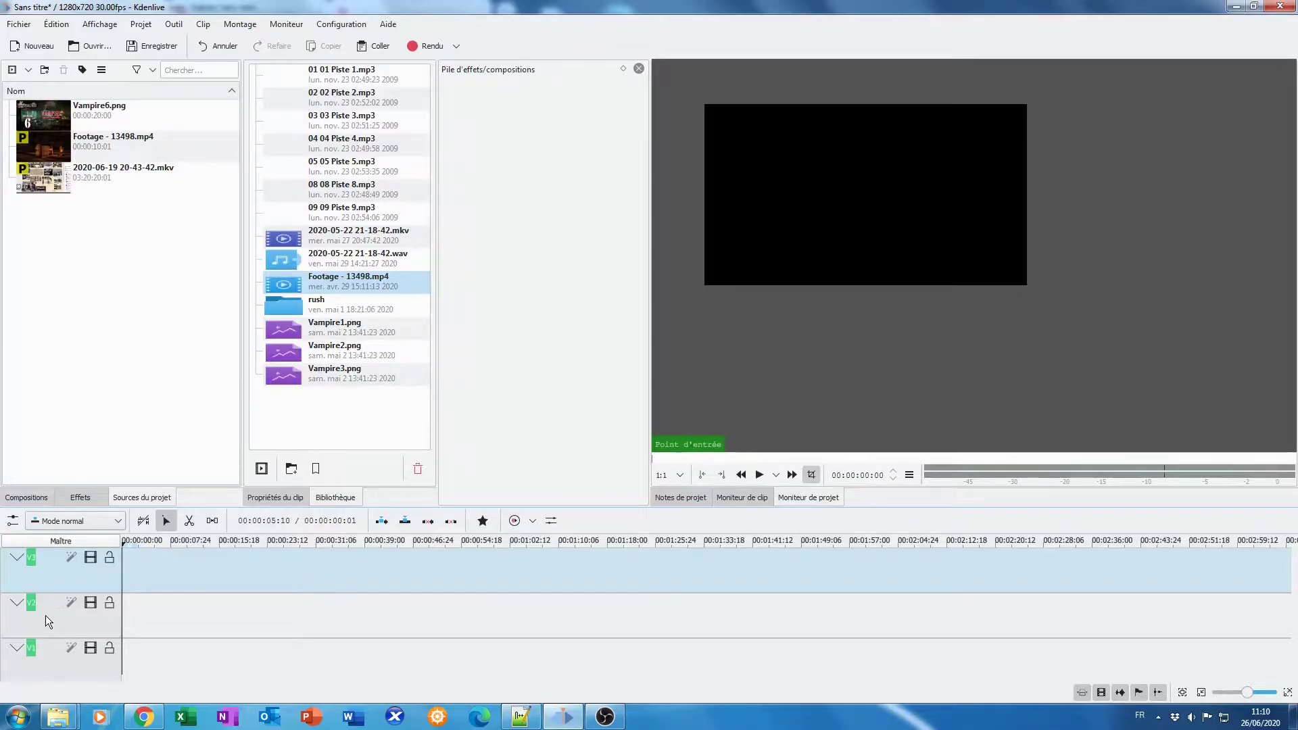
scroll(50, 646, "down", 3)
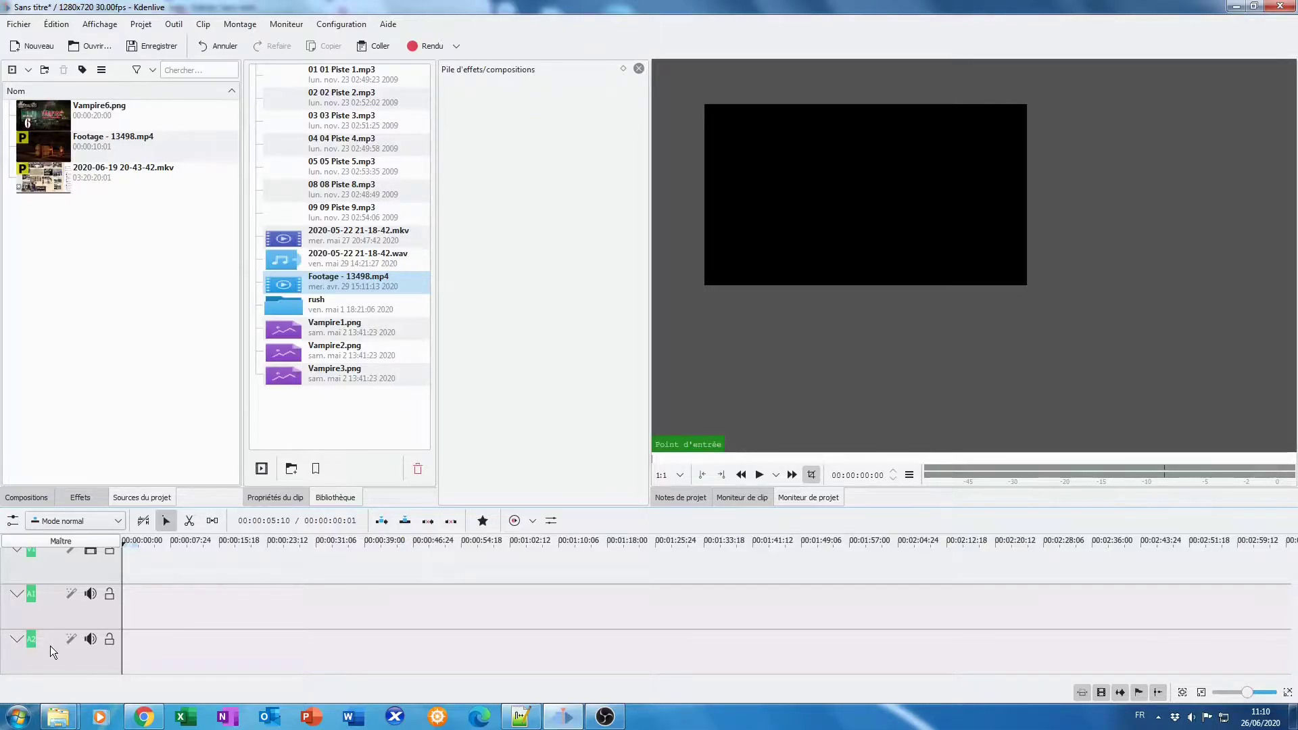
scroll(50, 646, "up", 3)
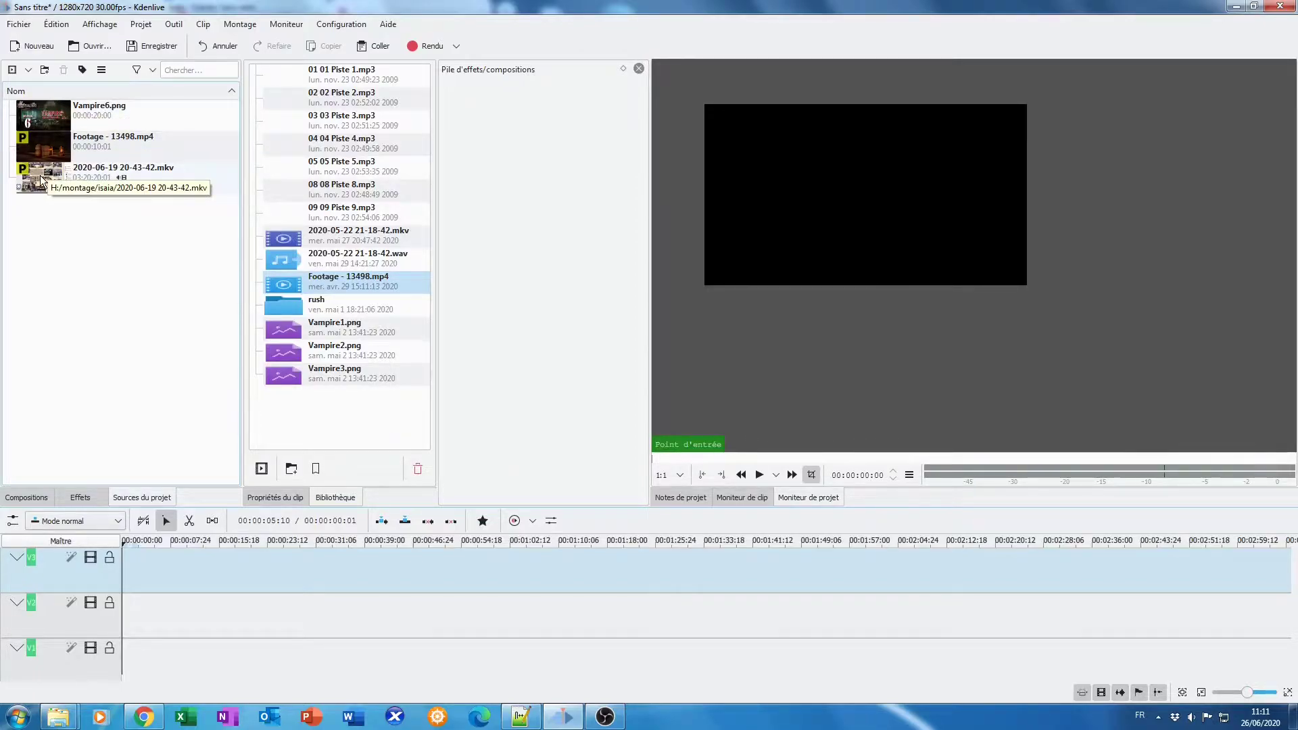
Step: Place Vampire6.png at the start of video track V2 and preview it in the project monitor
left_click(48, 119)
left_click_drag(47, 119, 108, 619)
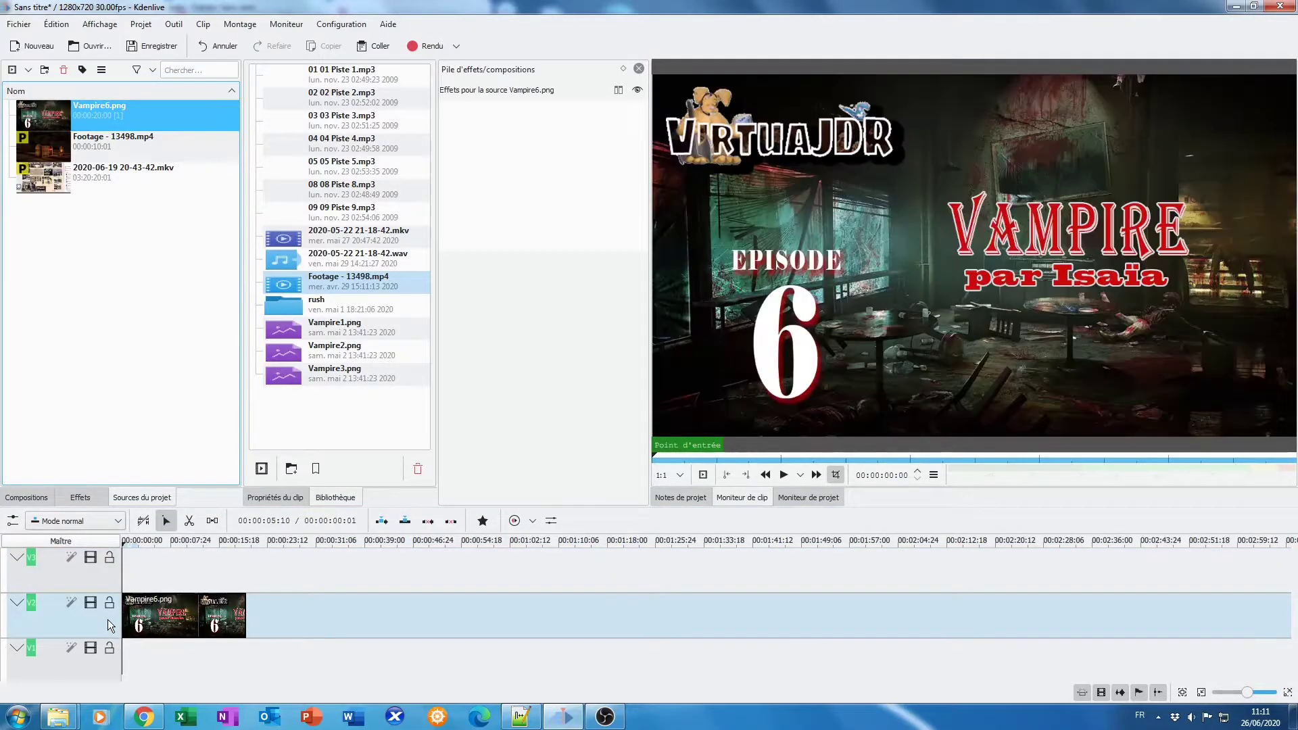
left_click(813, 498)
left_click(760, 475)
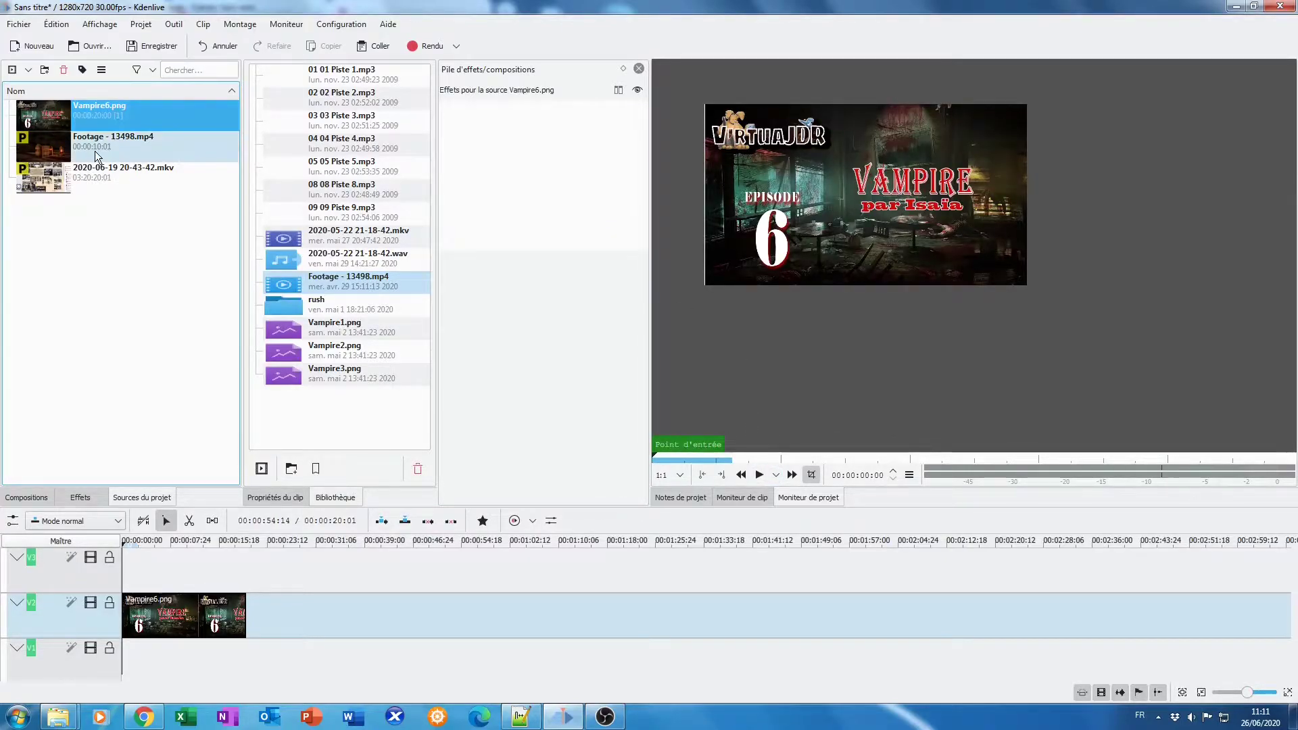
Step: Place Footage - 13498.mp4 on track V3 overlapping the end of Vampire6.png, and give it a fade-in of 00:00:01:16
left_click(48, 146)
left_click_drag(47, 142, 235, 579)
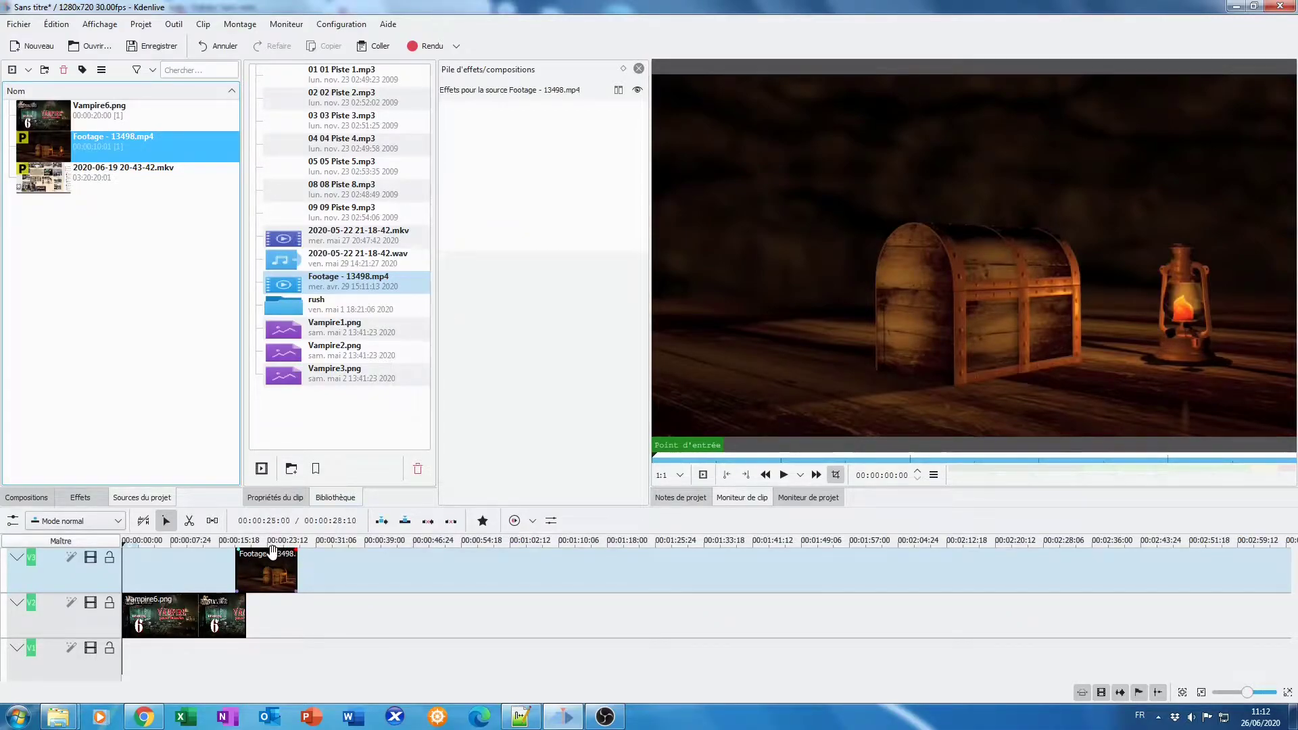
left_click_drag(245, 558, 245, 561)
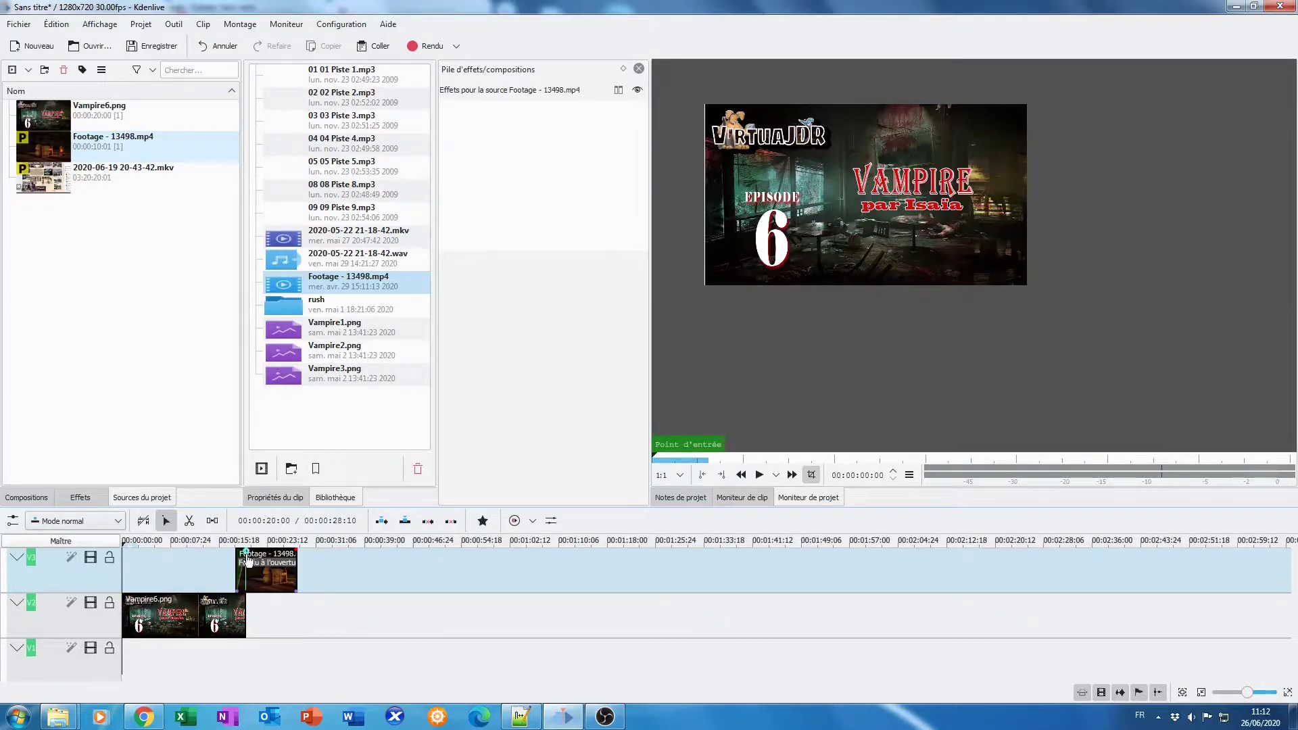
left_click(264, 578)
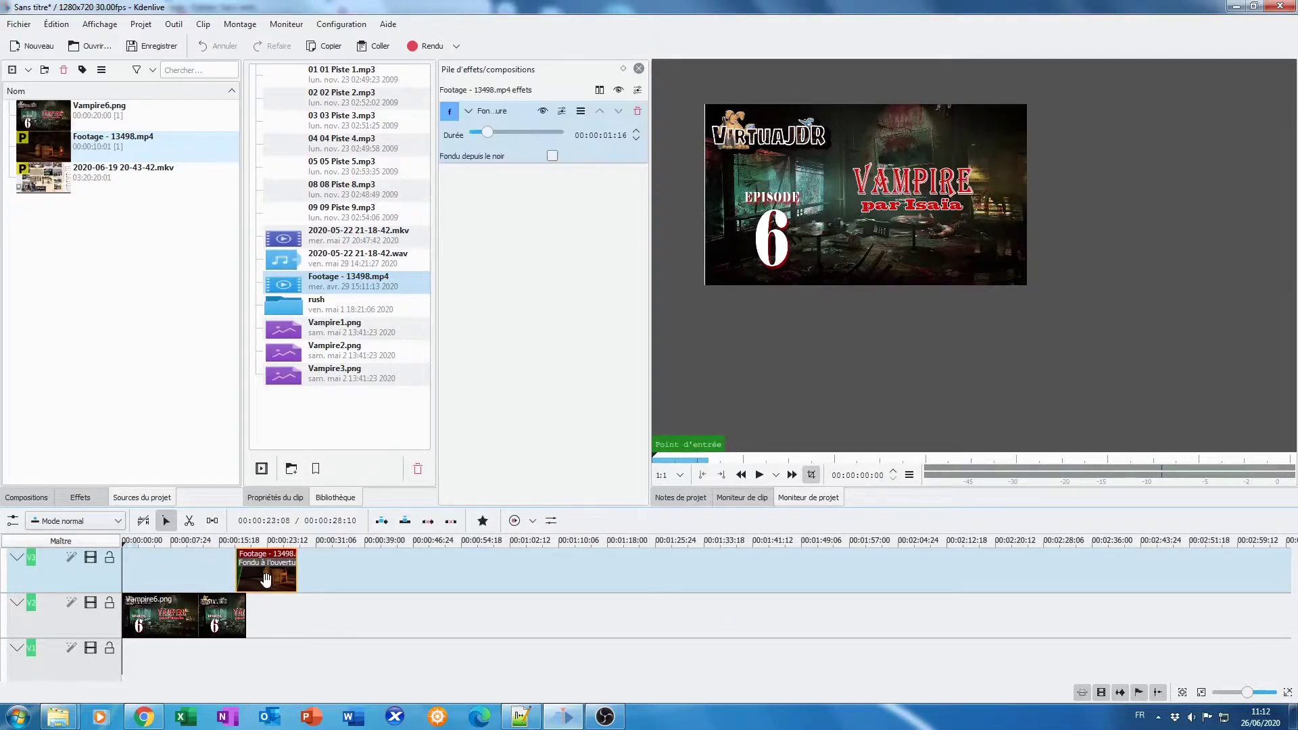
left_click_drag(267, 577, 264, 578)
Step: Play the transition from the title image to the chest footage and park the playhead on the green-screen frame at 00:00:27:11
left_click(217, 538)
left_click(759, 476)
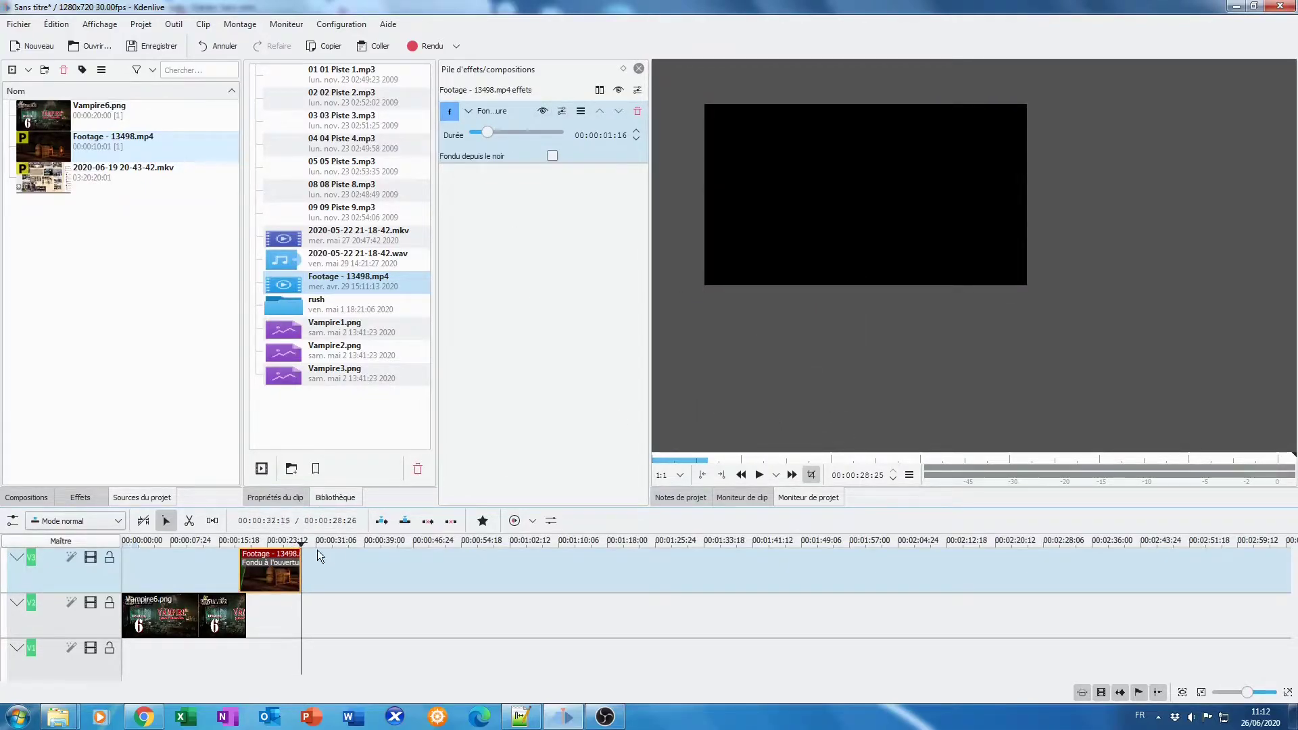
left_click_drag(298, 542, 293, 544)
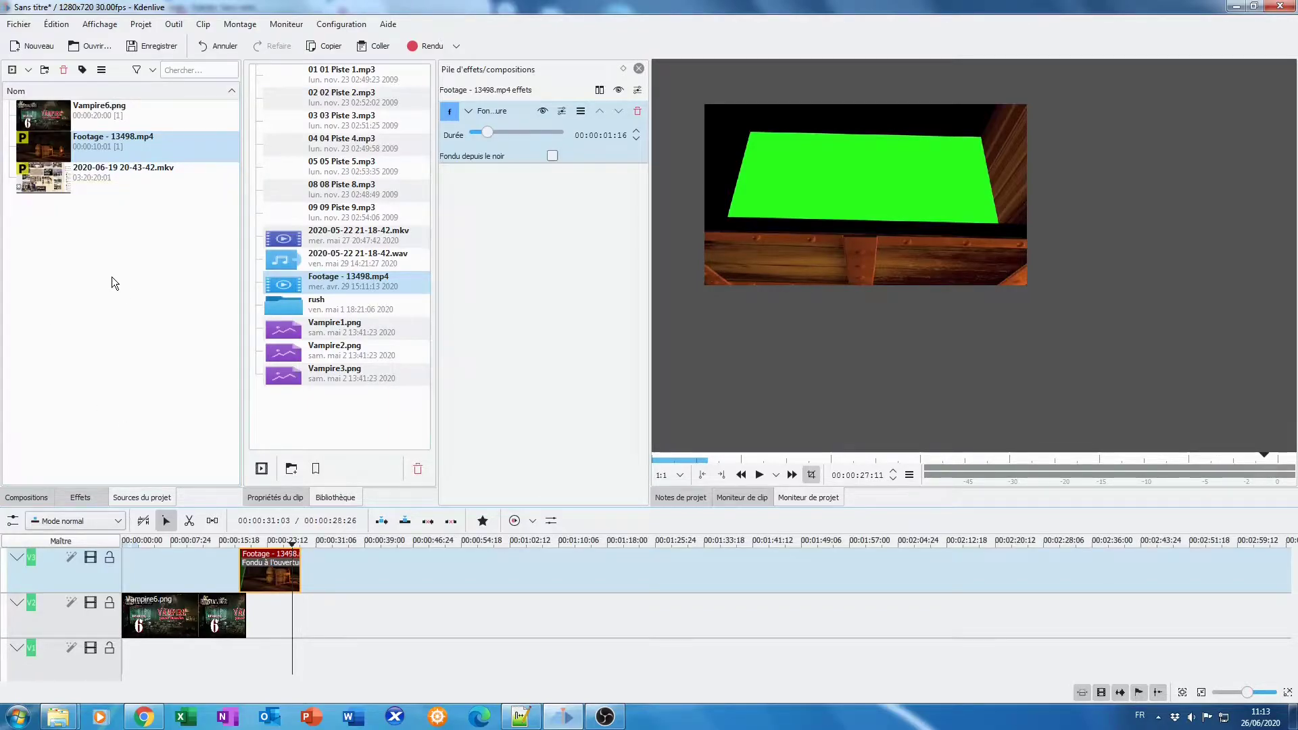
left_click(40, 180)
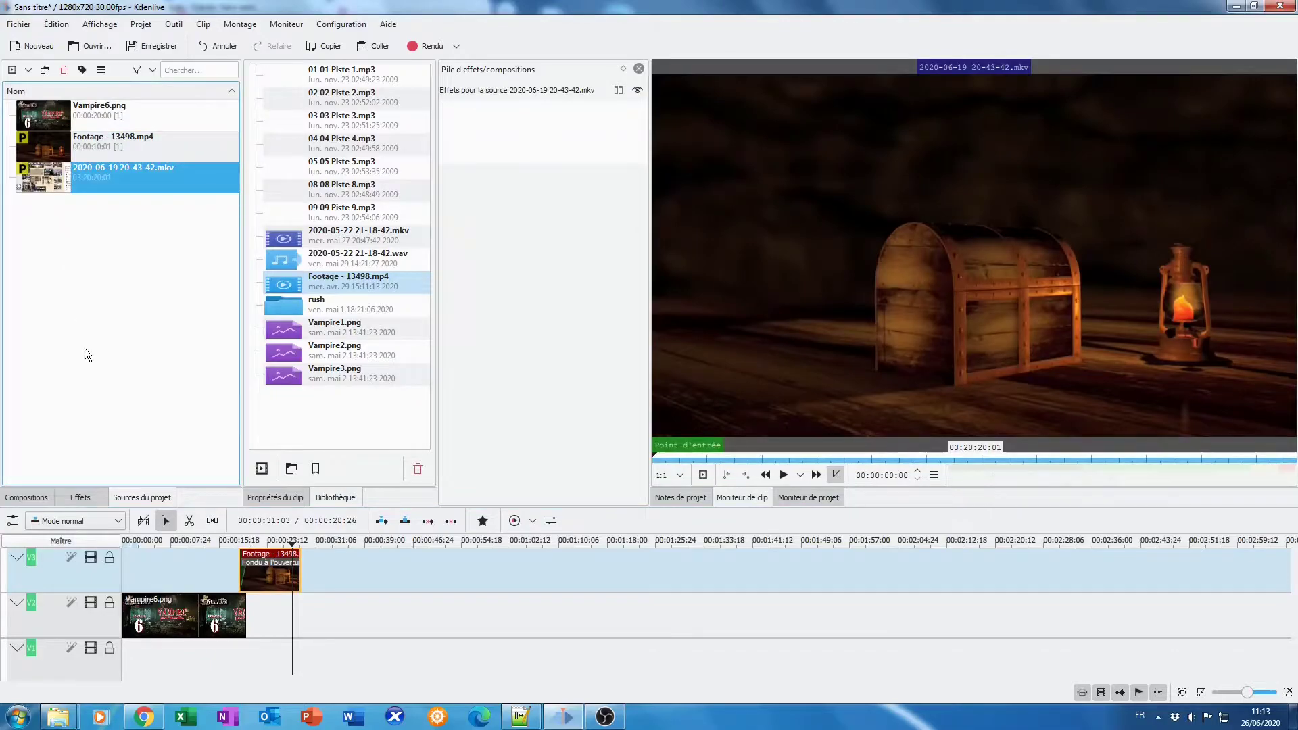
scroll(50, 625, "down", 2)
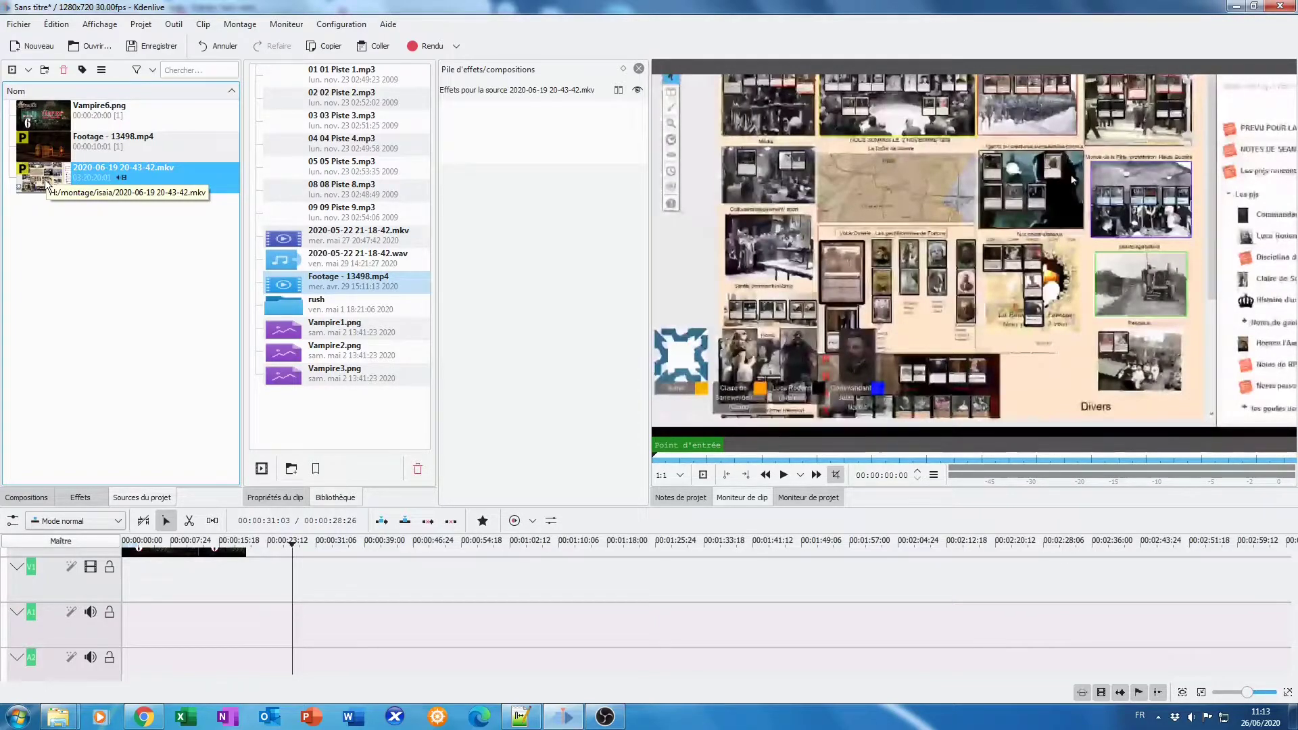
mouse_move(56, 643)
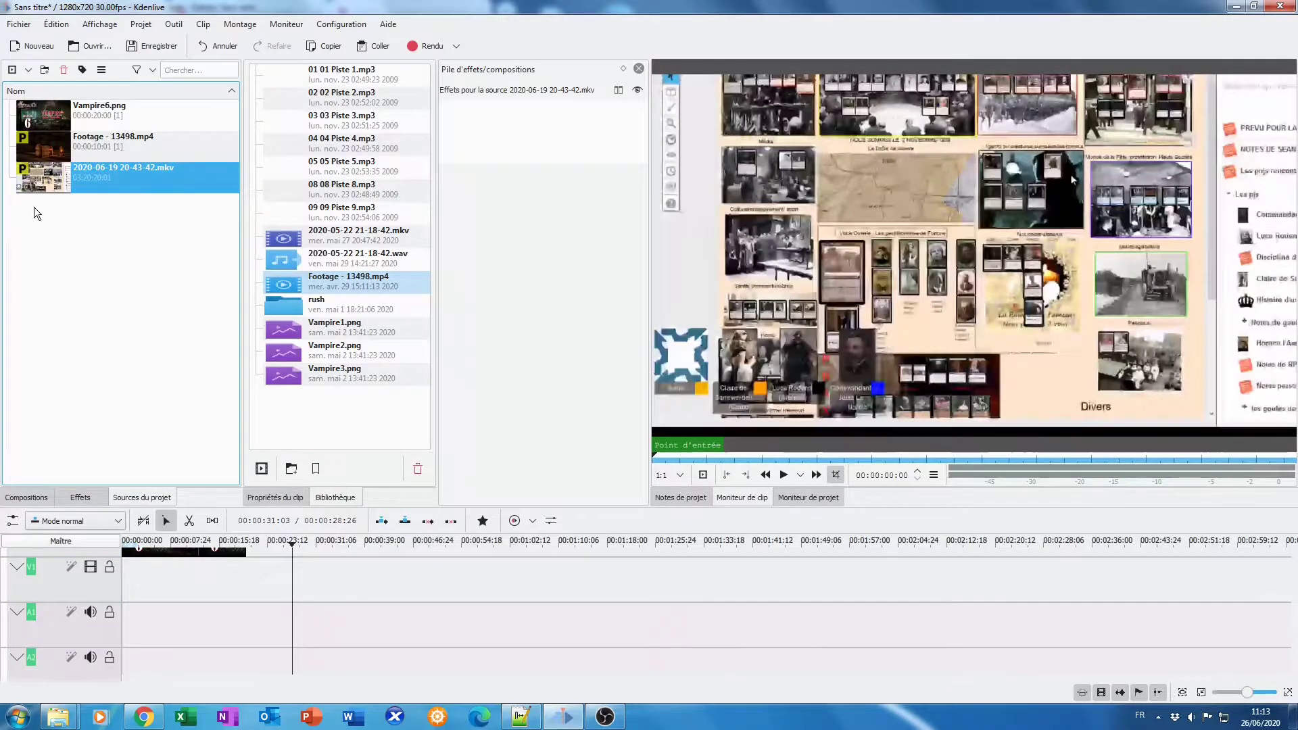
mouse_move(43, 183)
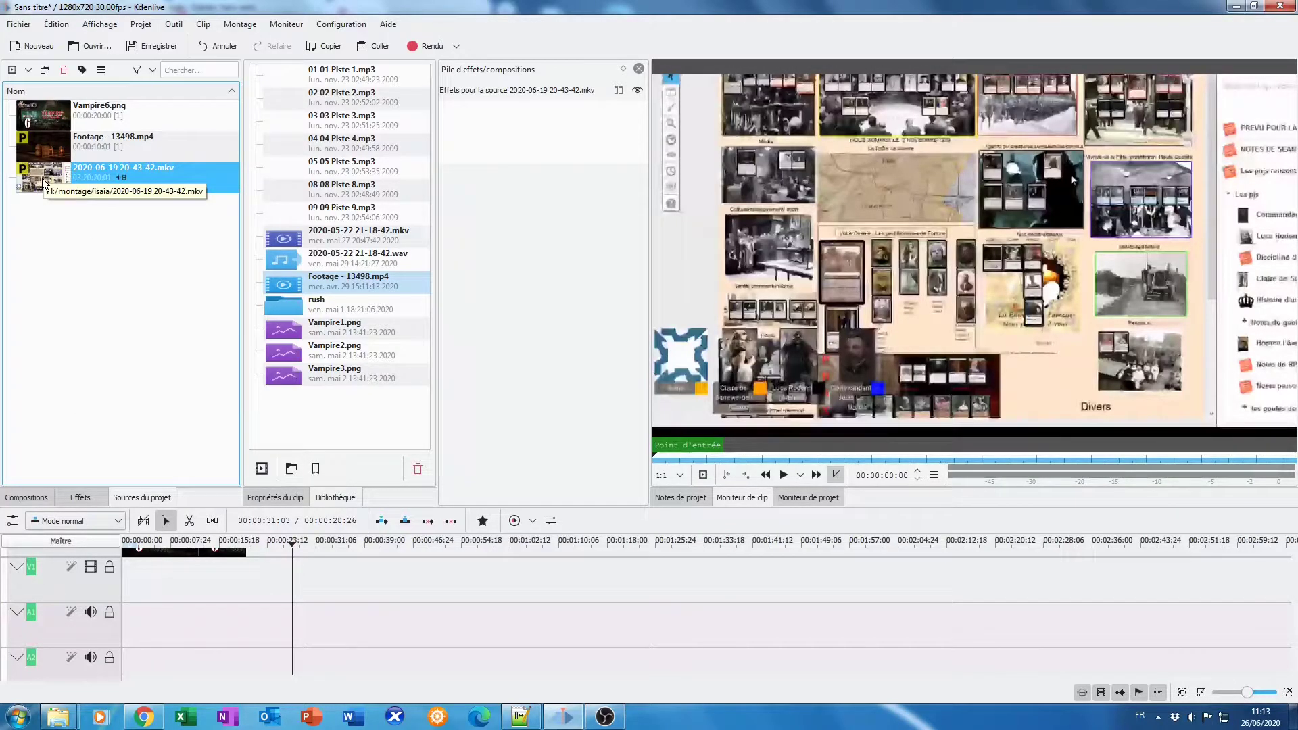
left_click_drag(42, 177, 140, 613)
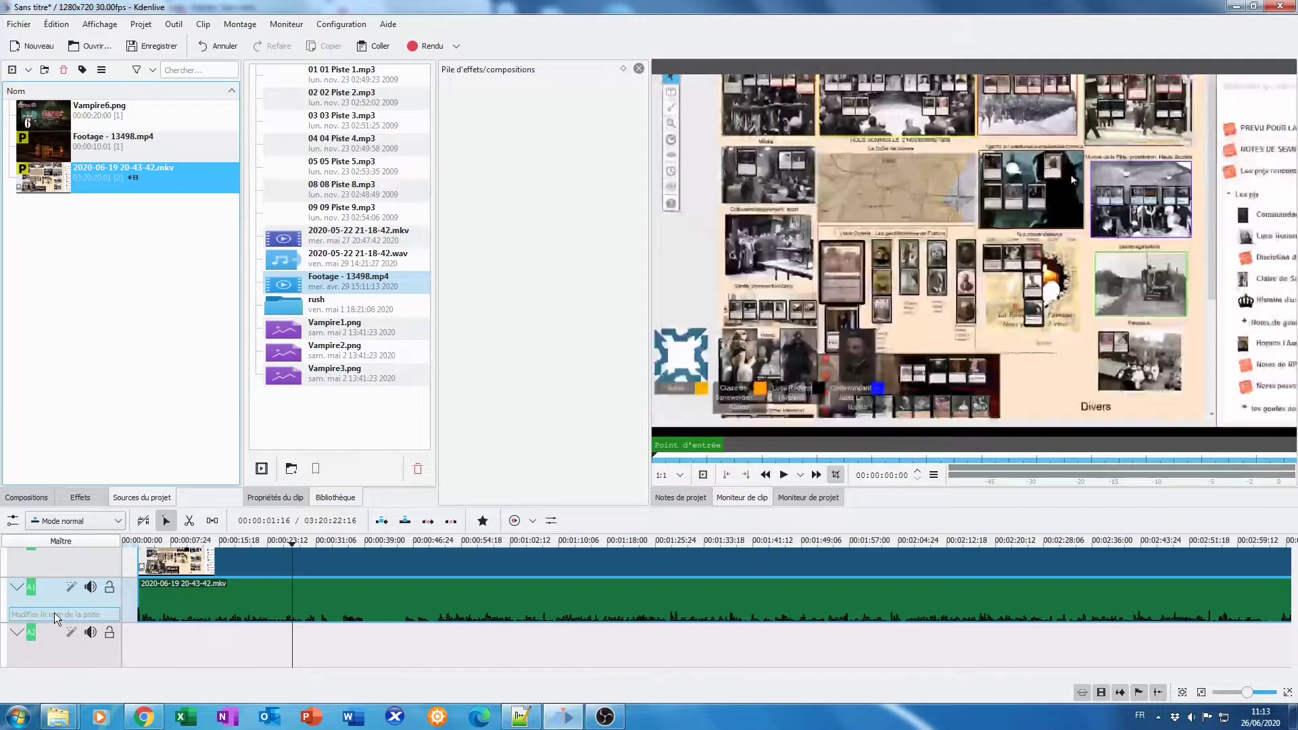
scroll(54, 612, "up", 2)
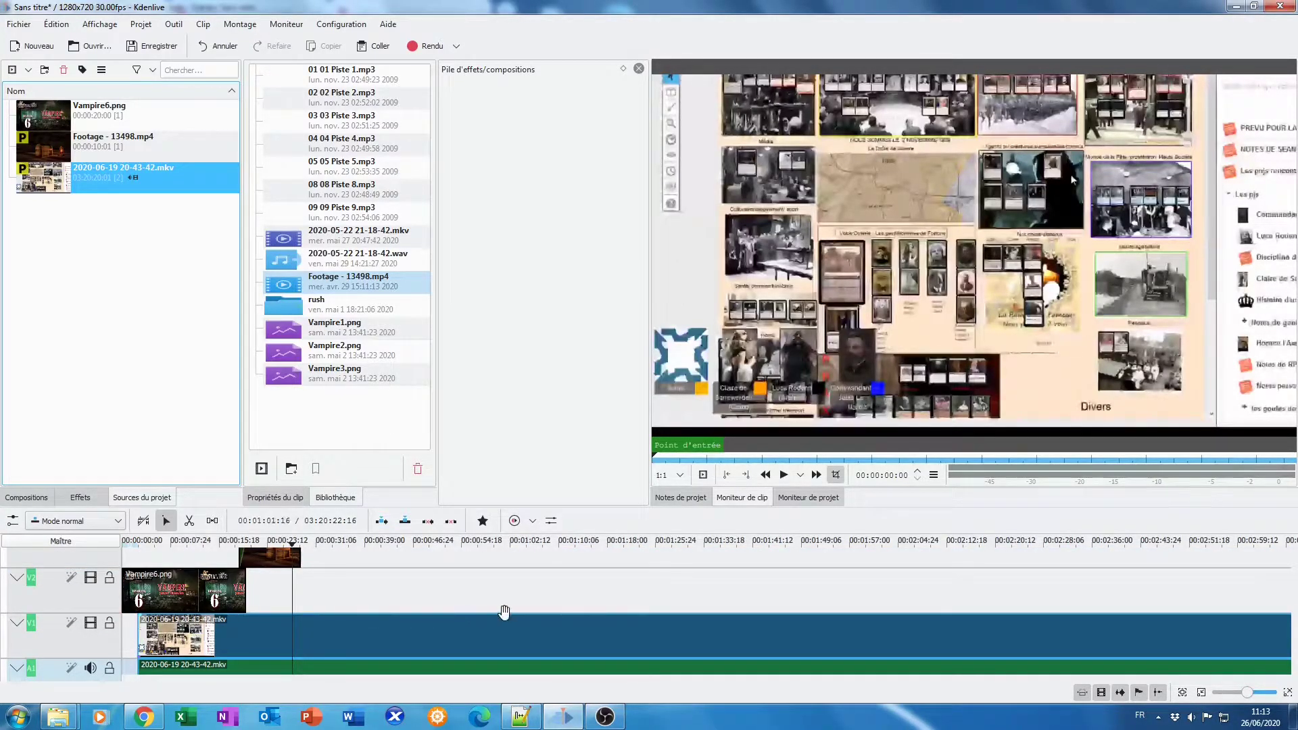
left_click(783, 475)
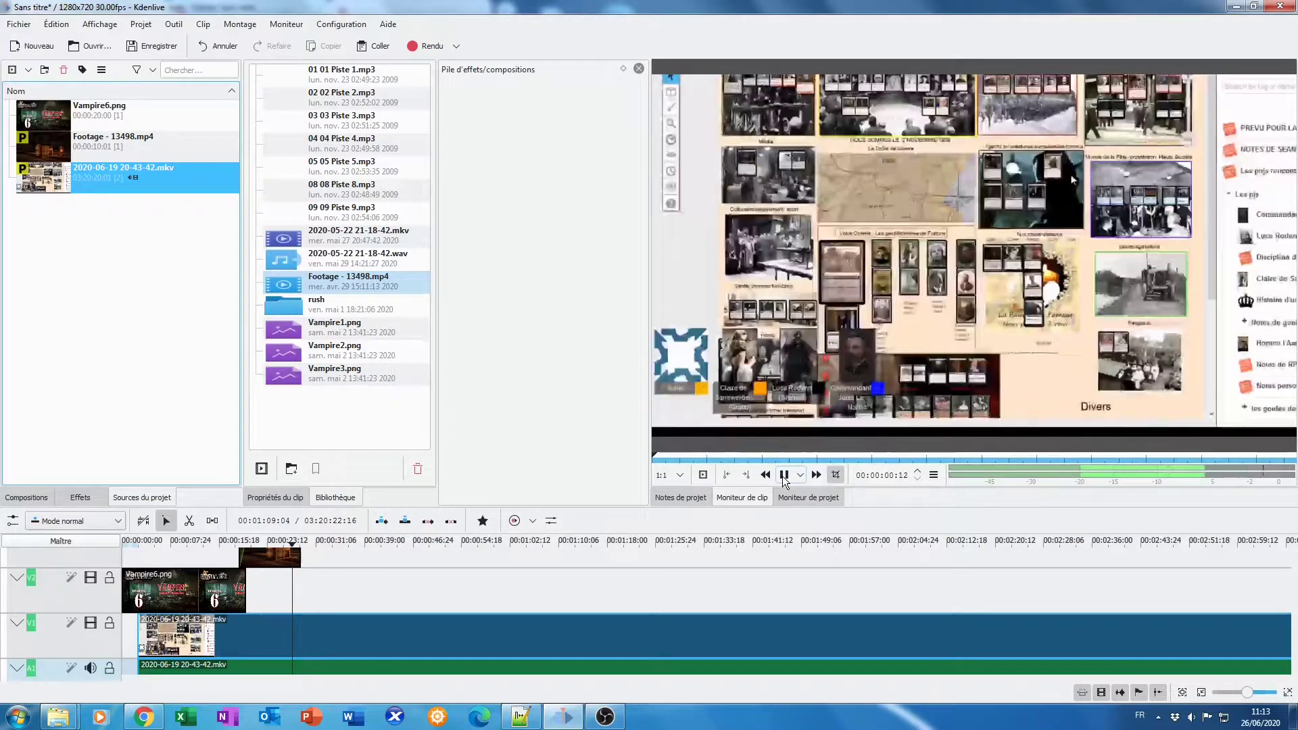
left_click(783, 476)
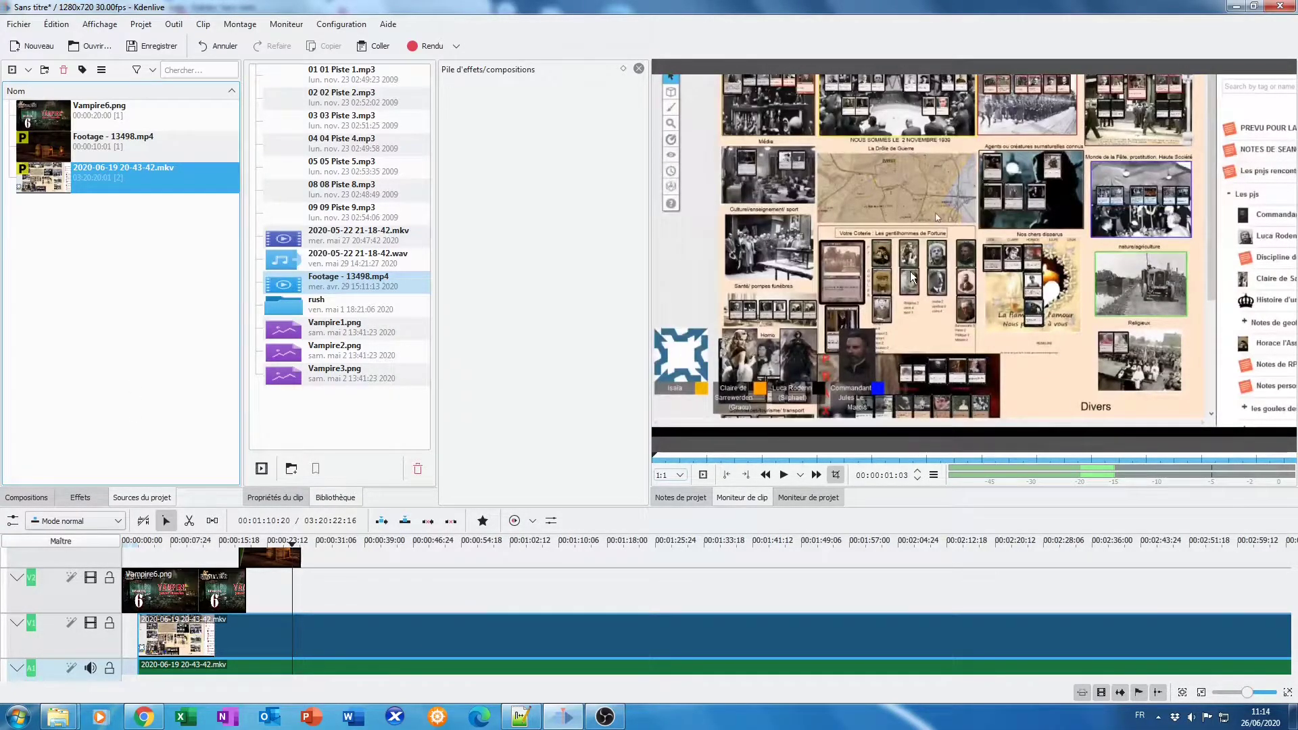
left_click(807, 499)
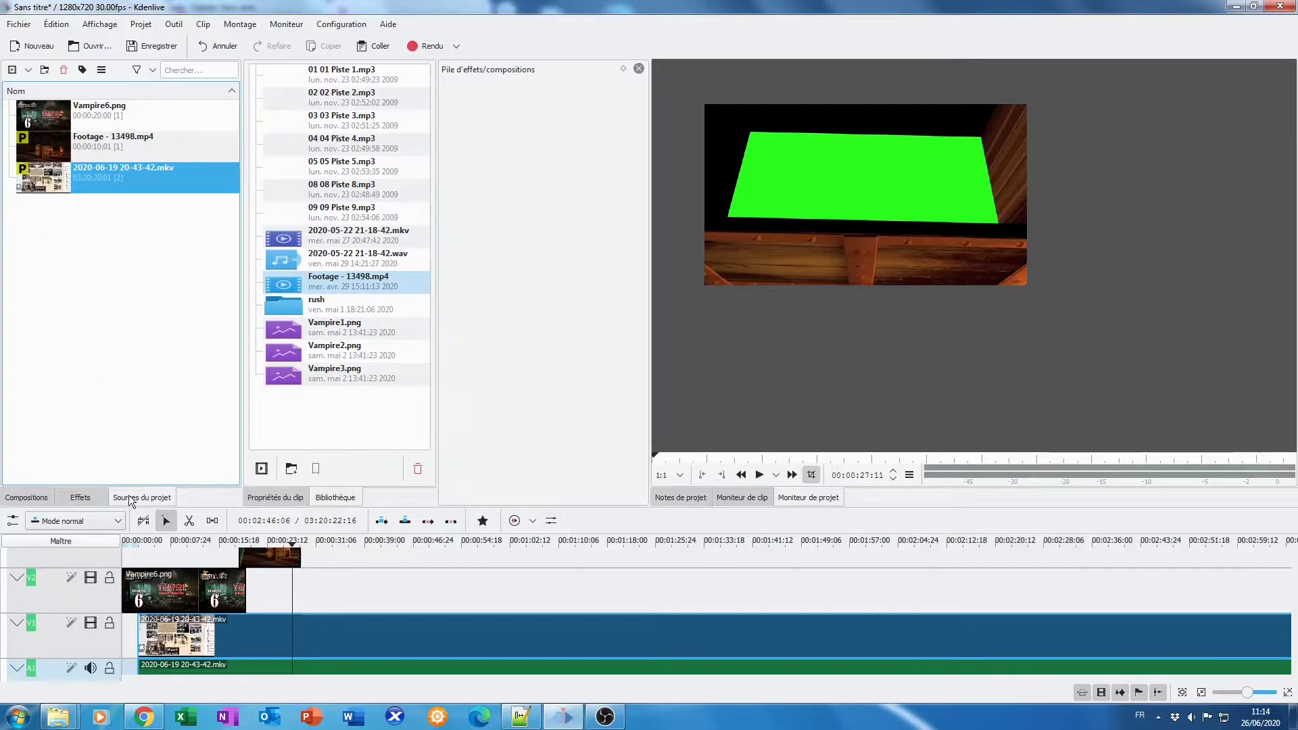
Step: Apply the Couleur clé : basique effect from Transparence/Transformation to the Footage - 13498.mp4 clip on track V3
scroll(54, 595, "up", 1)
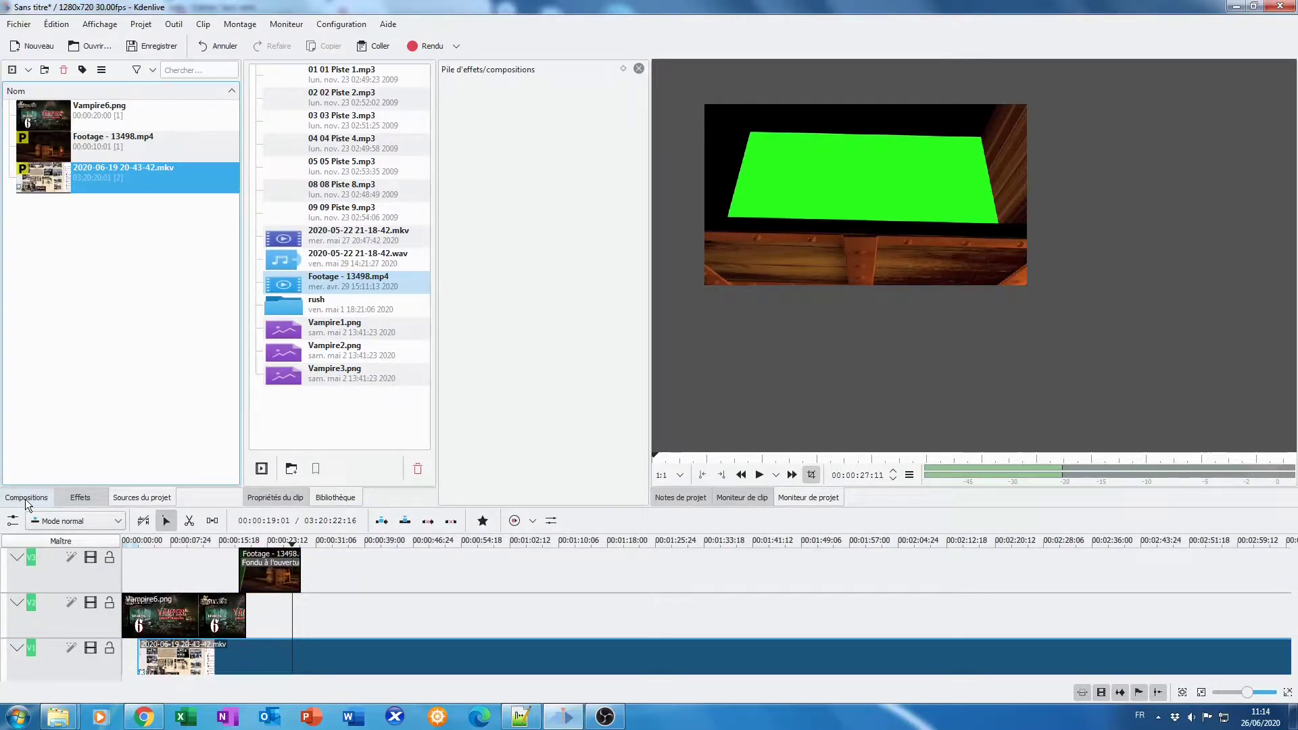
left_click(83, 499)
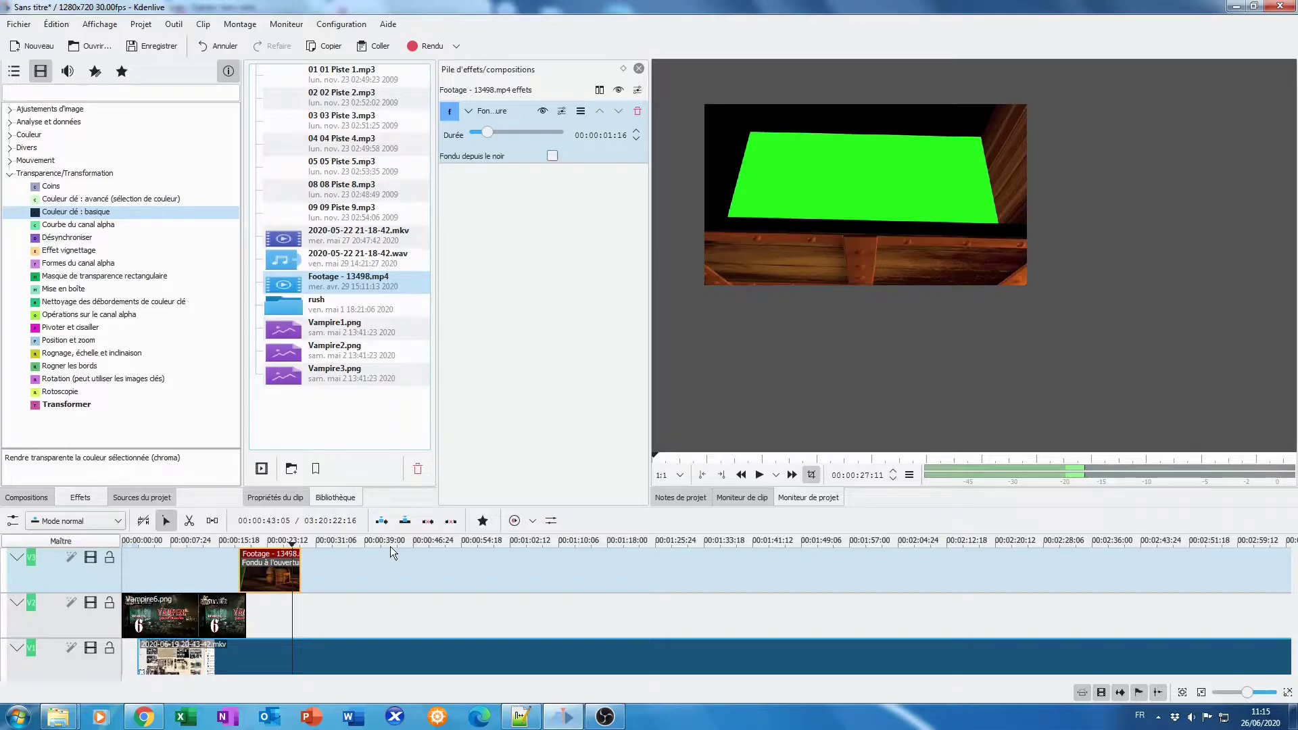
left_click(40, 212)
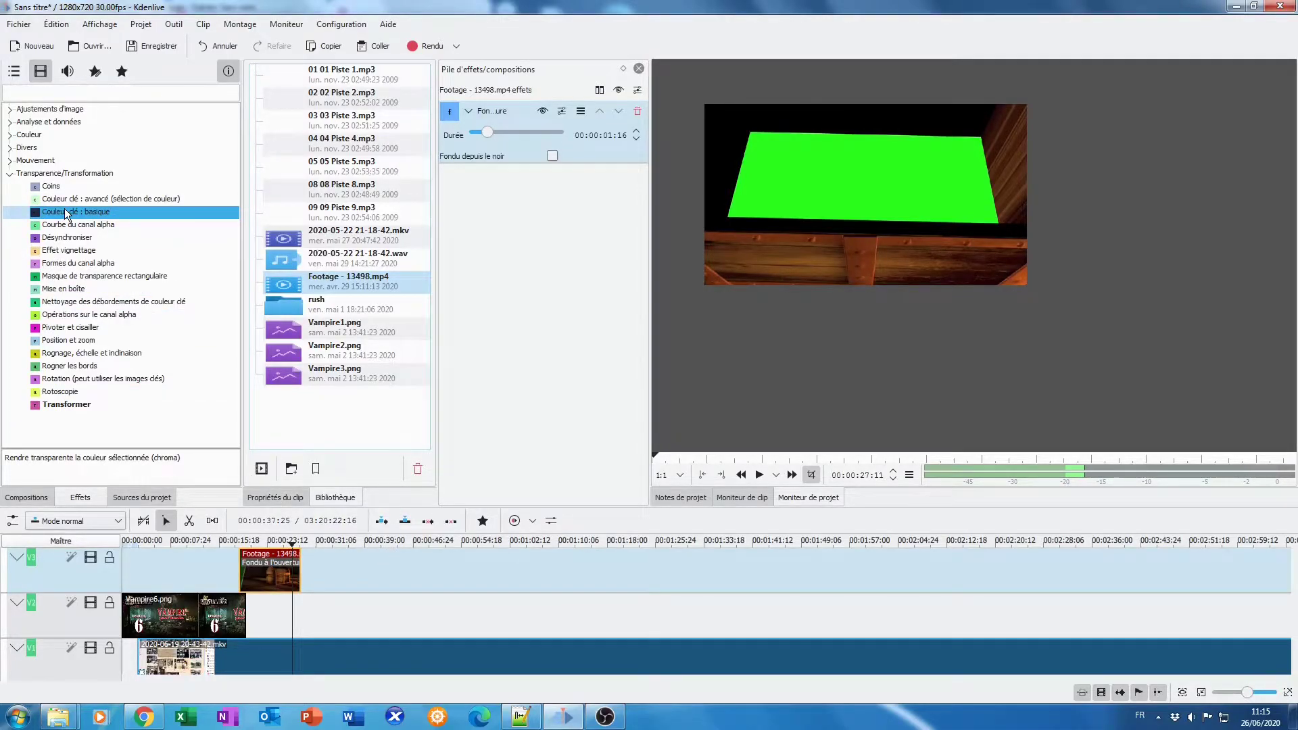
left_click(88, 277)
left_click_drag(74, 211, 272, 573)
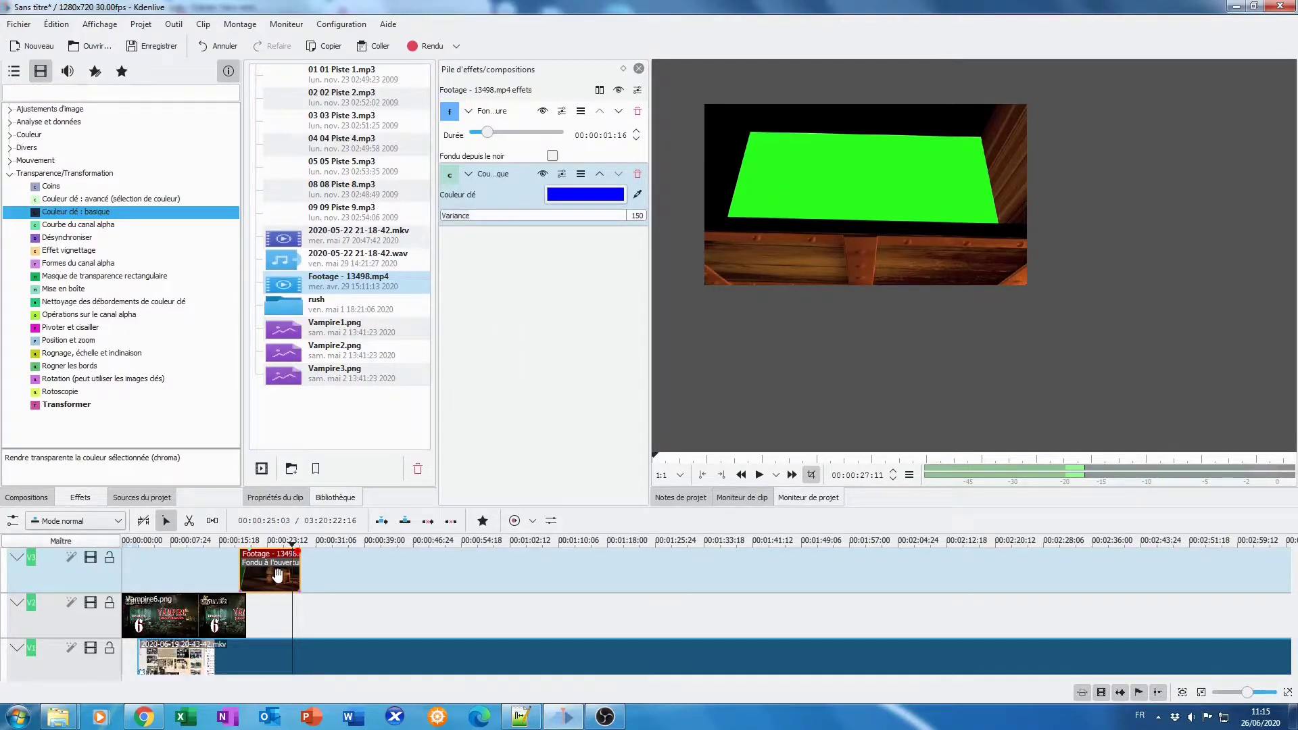
Step: Sample the footage's green area as the key colour and set the effect's Variance to 342
scroll(1248, 691, "up", 2)
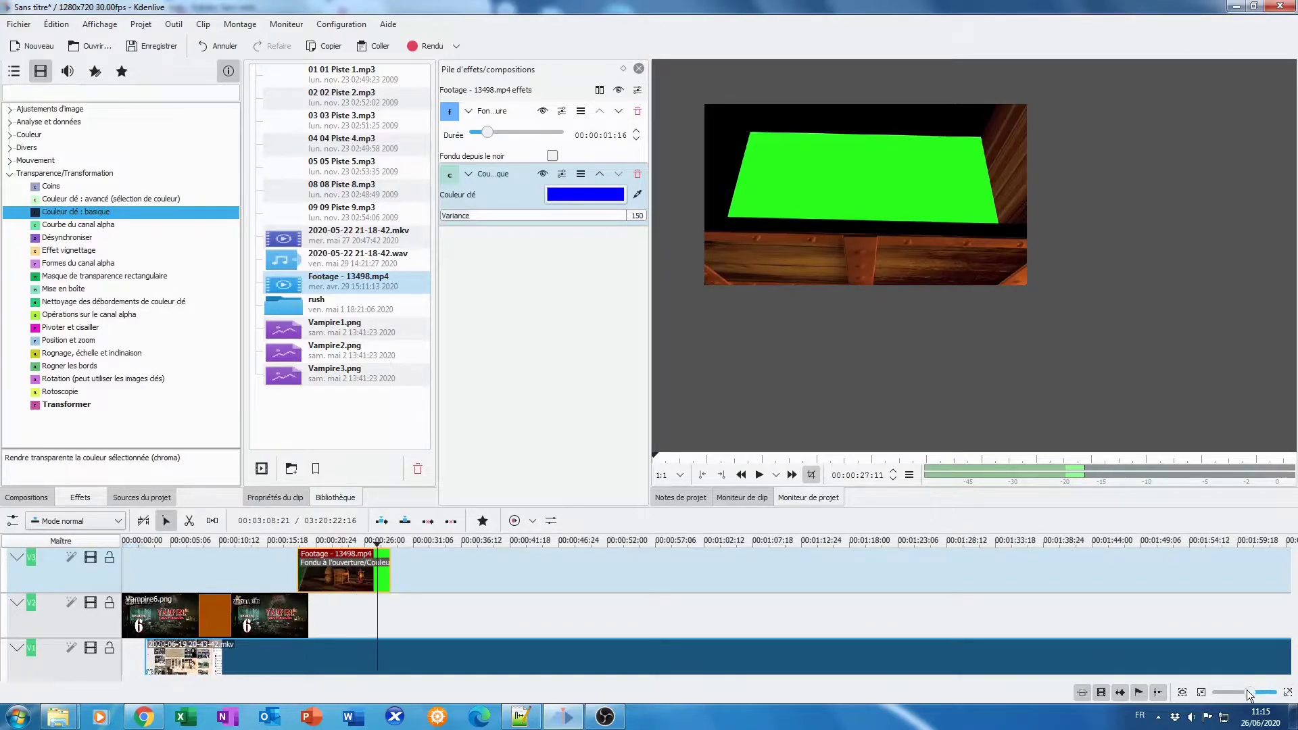
scroll(1246, 689, "up", 1)
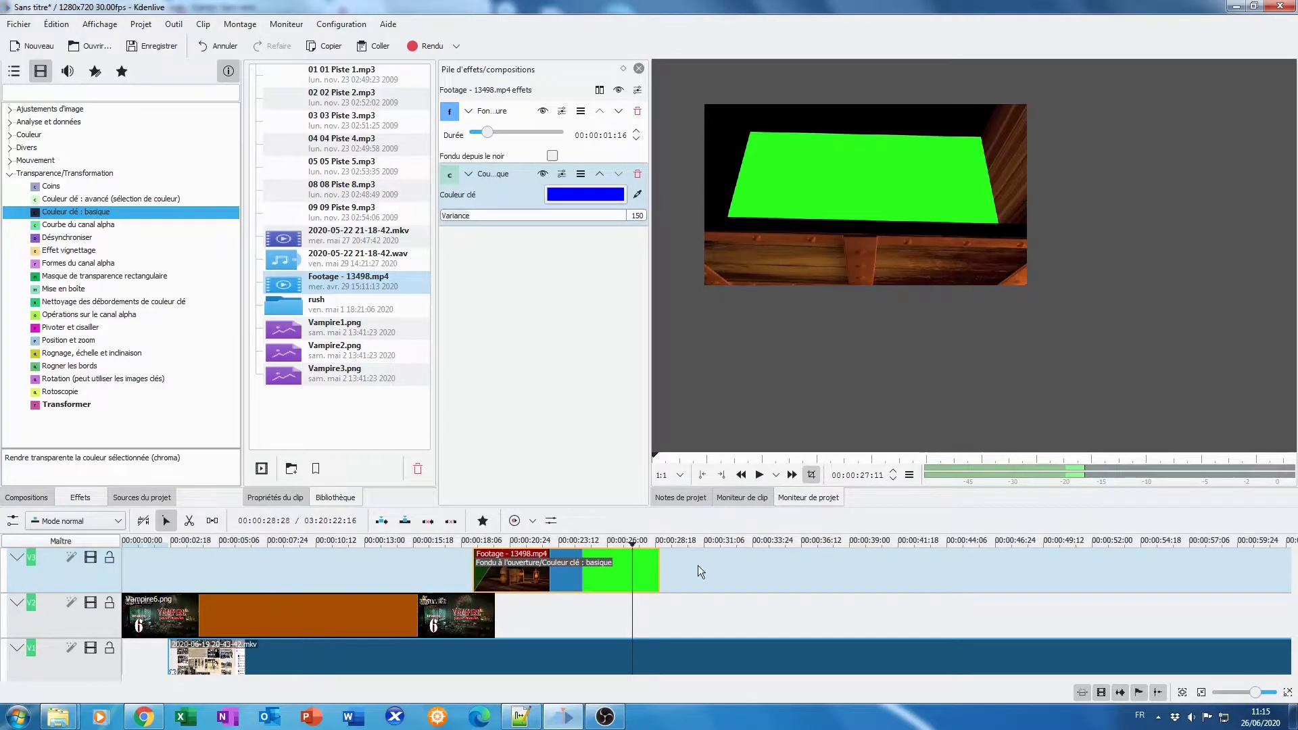
left_click(637, 194)
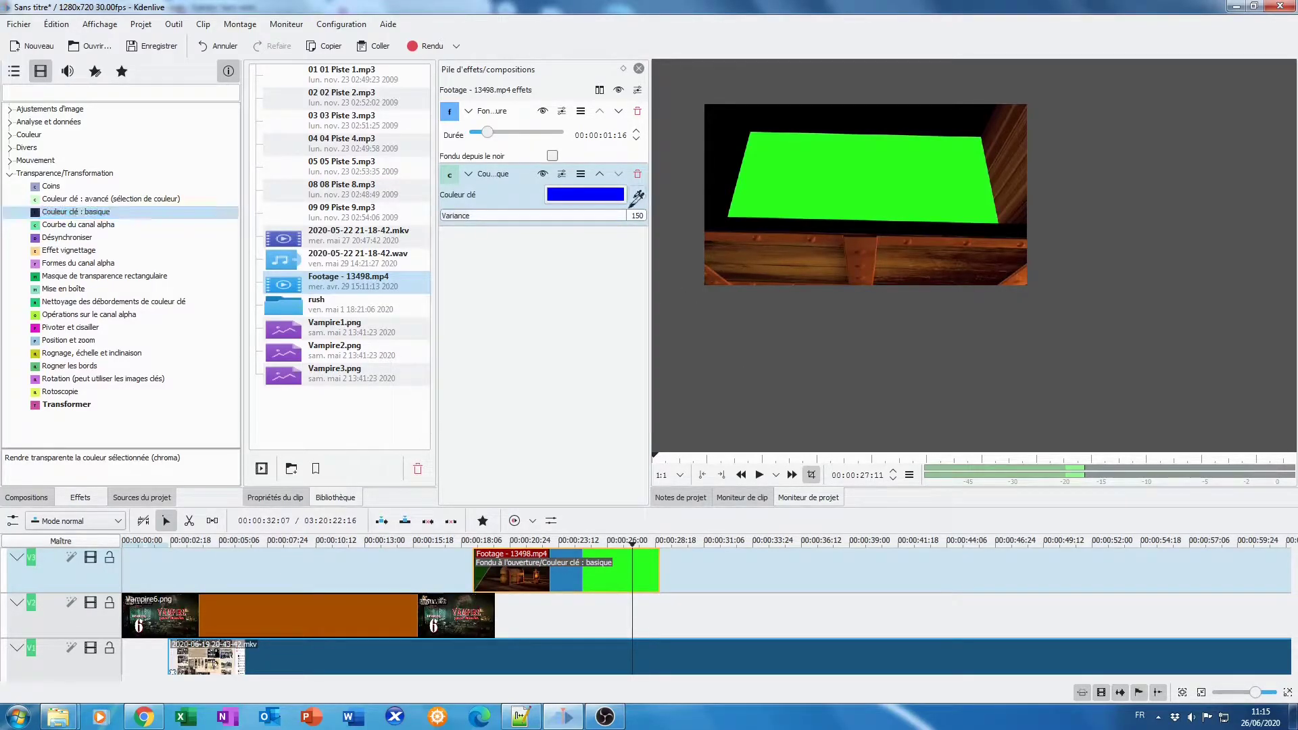
left_click(613, 579)
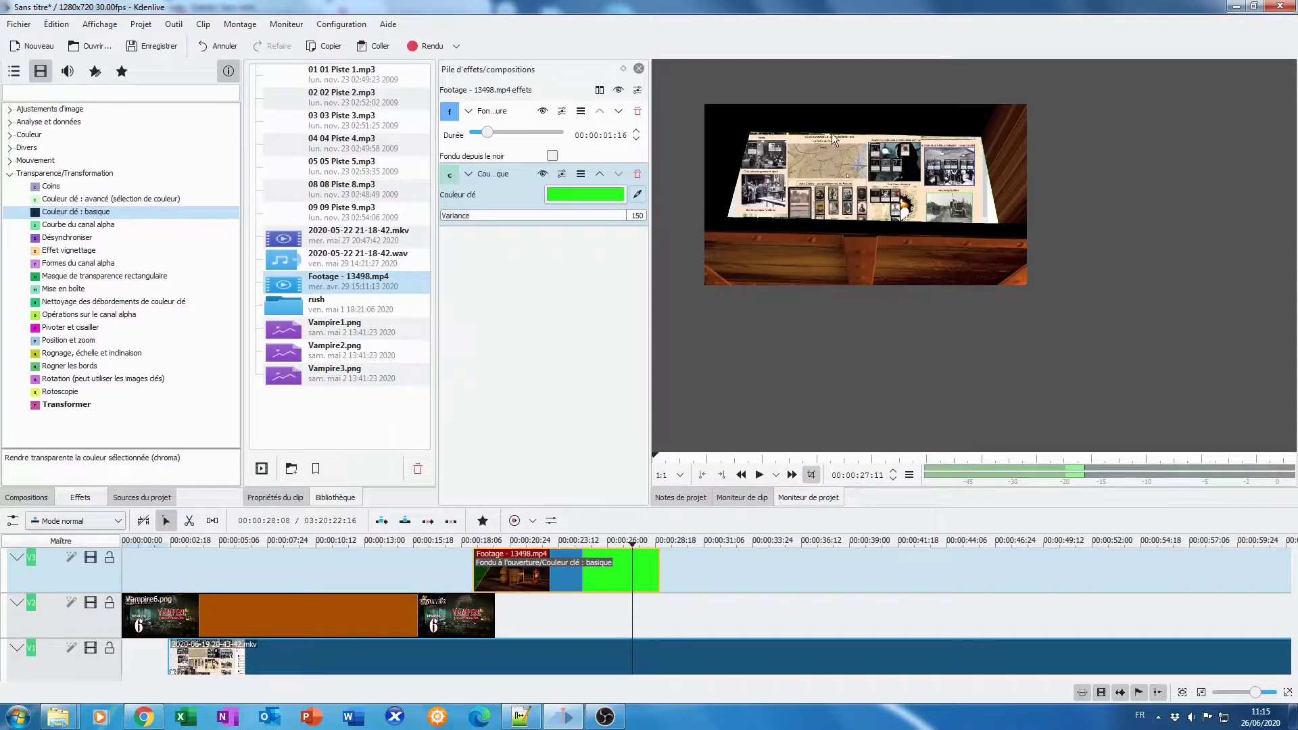
key("Left")
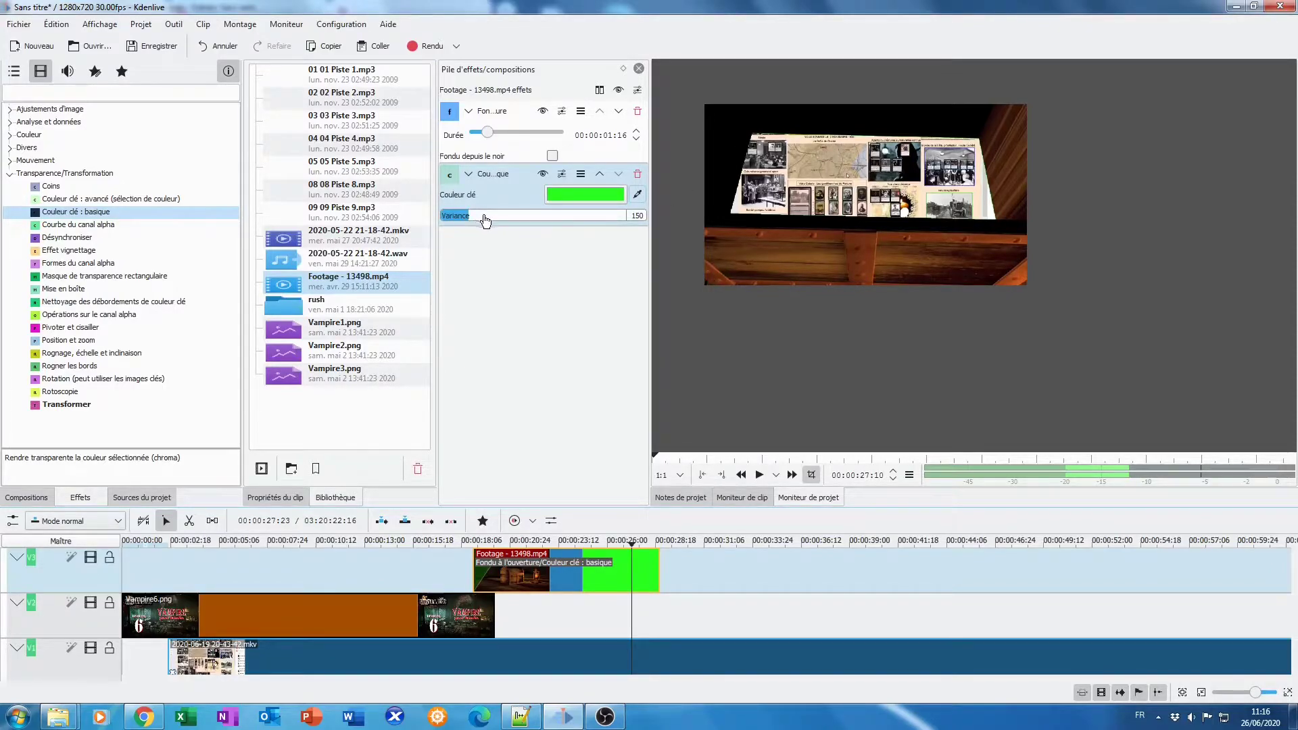
mouse_move(483, 221)
left_mouse_down()
mouse_move(473, 221)
mouse_move(506, 222)
left_mouse_up()
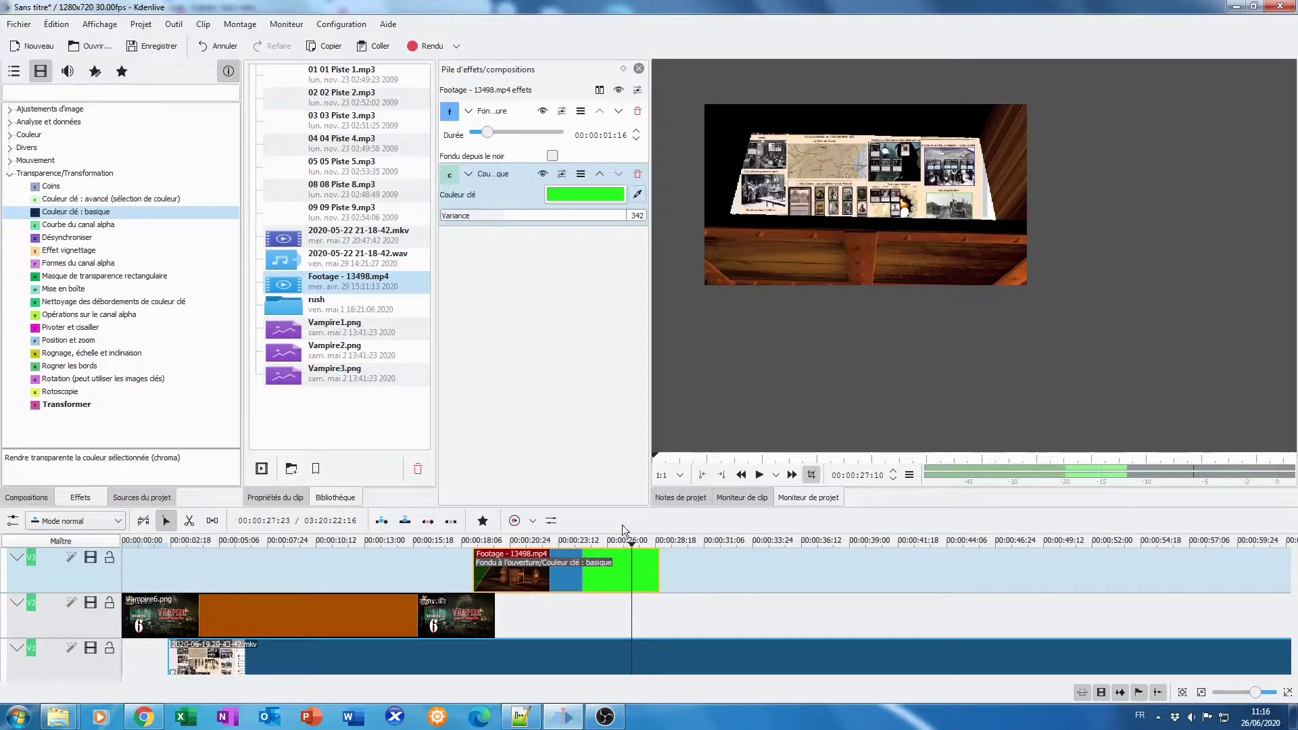
Step: Add a fade-out of 00:00:01:01 to the end of Footage - 13498.mp4 and play the keyed sequence from 00:00:17:24
left_click_drag(630, 542, 473, 540)
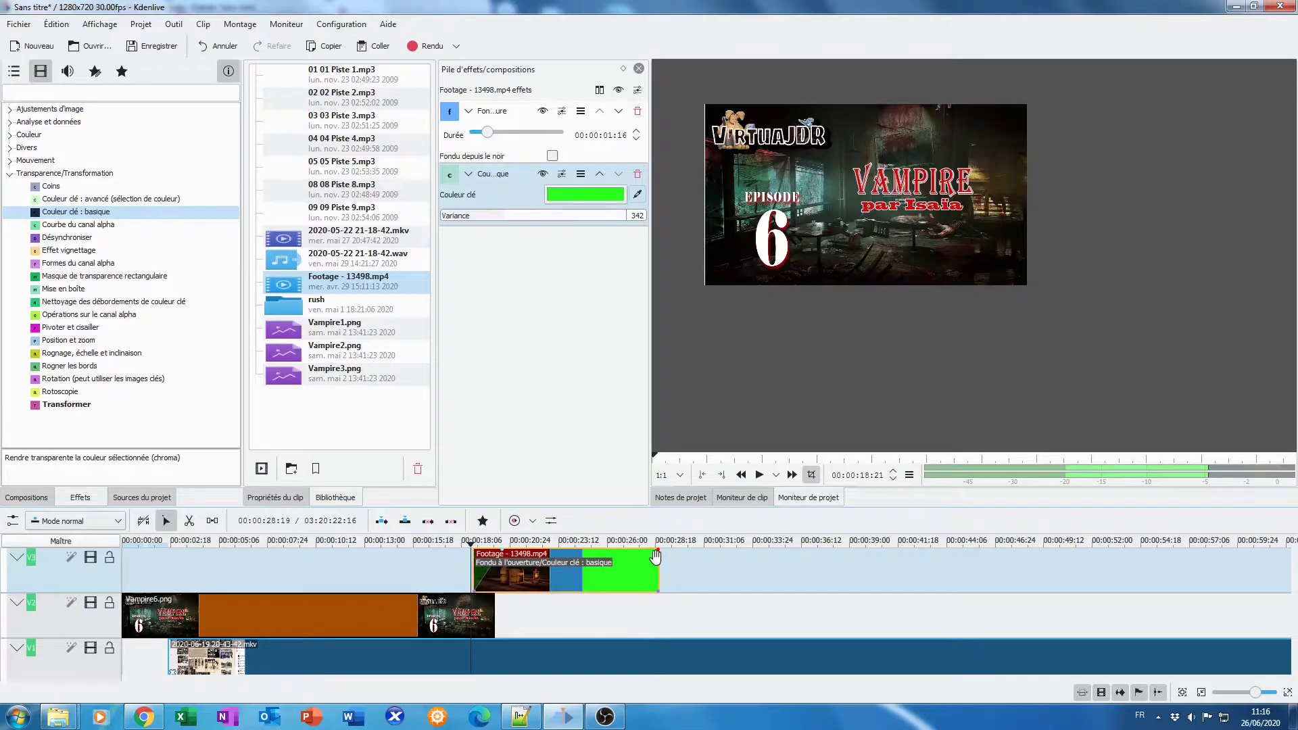
left_click_drag(659, 557, 643, 560)
left_click_drag(471, 544, 454, 545)
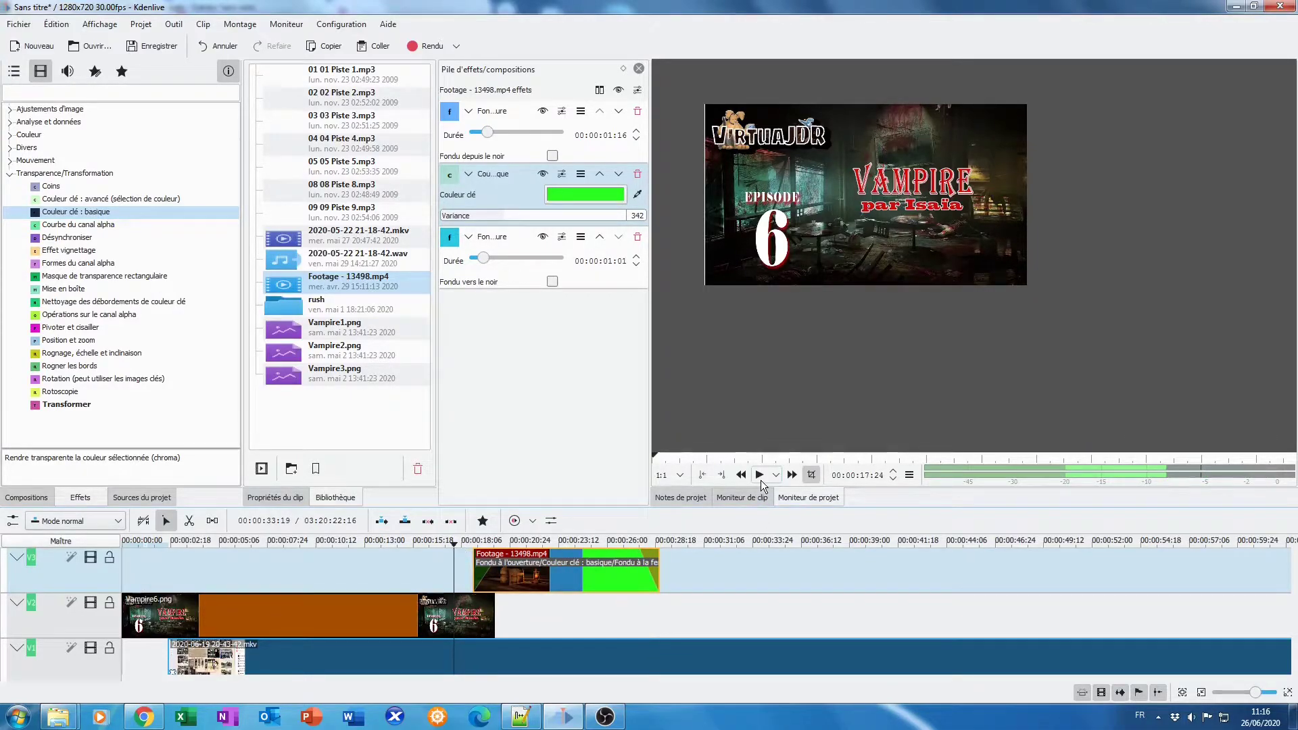
left_click(761, 480)
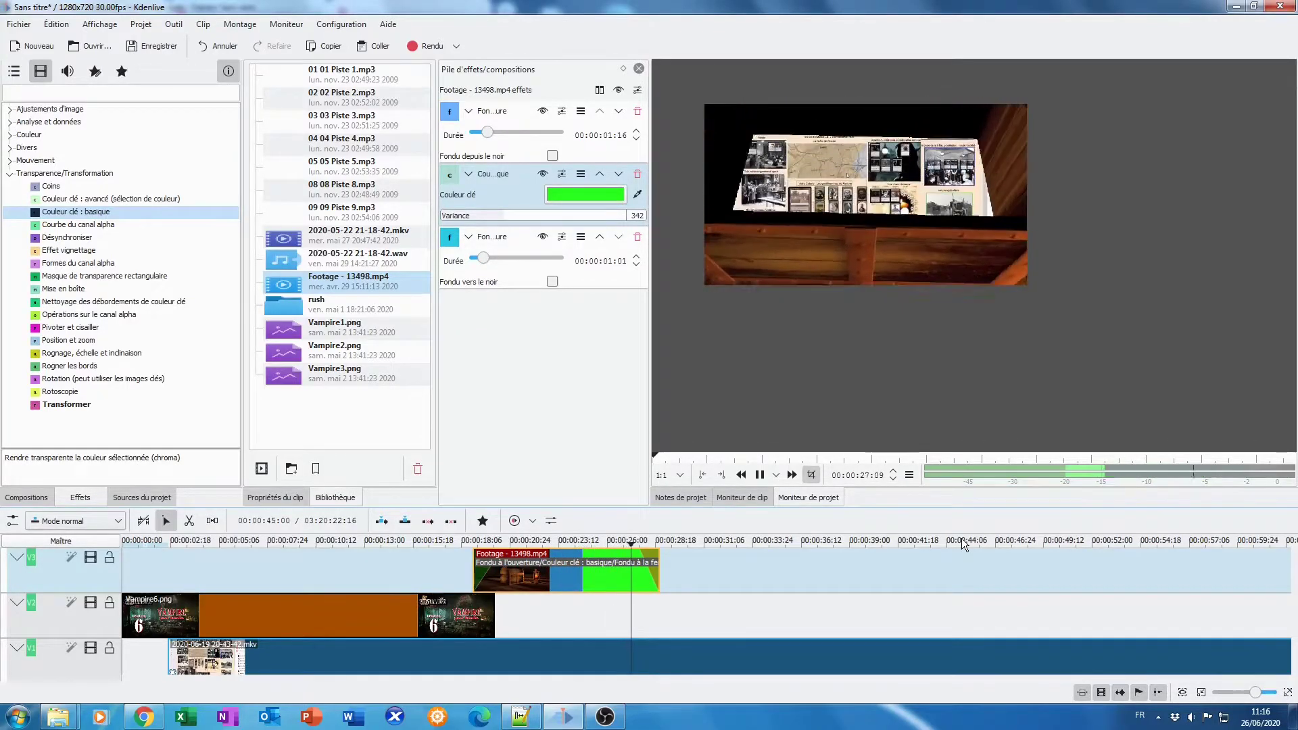
left_click(759, 476)
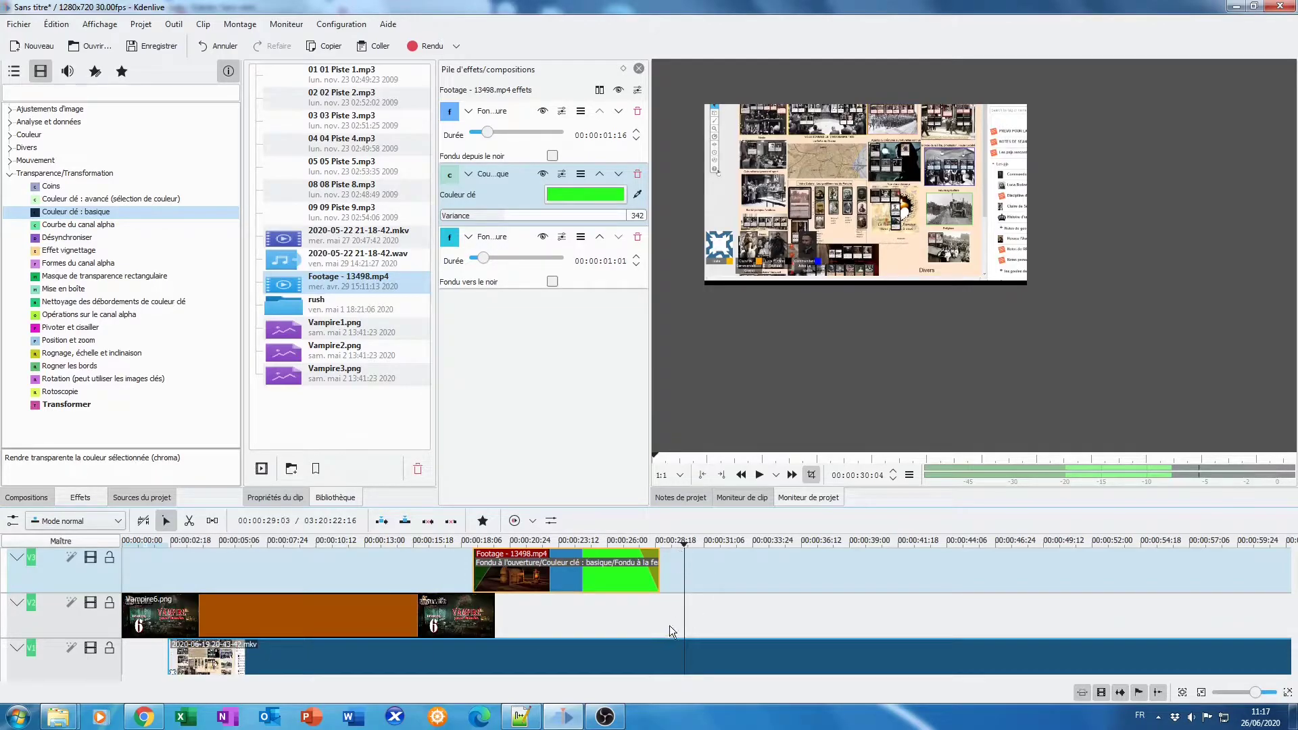
Step: Play the sequence from the title image into the chest footage and stop at 00:00:25:17
scroll(40, 661, "down", 2)
scroll(40, 660, "up", 2)
scroll(36, 659, "down", 2)
scroll(36, 661, "up", 2)
left_click_drag(684, 542, 161, 579)
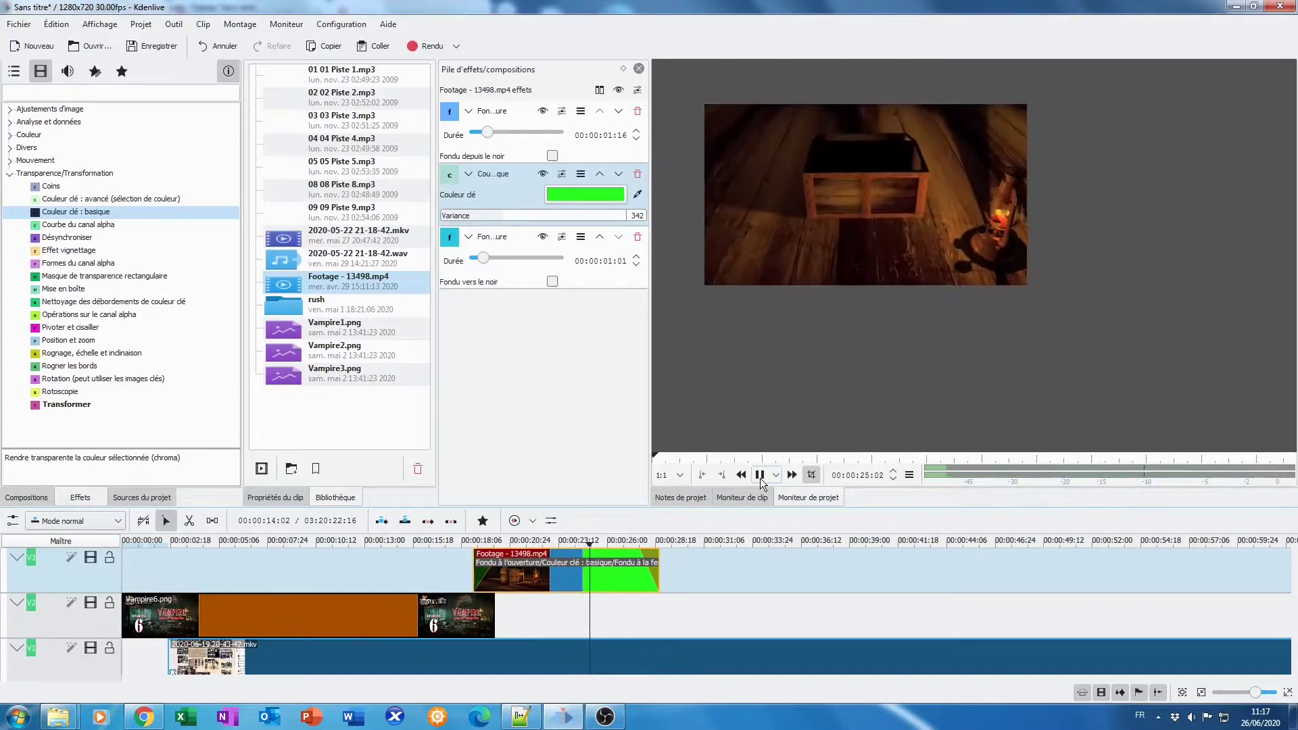
left_click(760, 475)
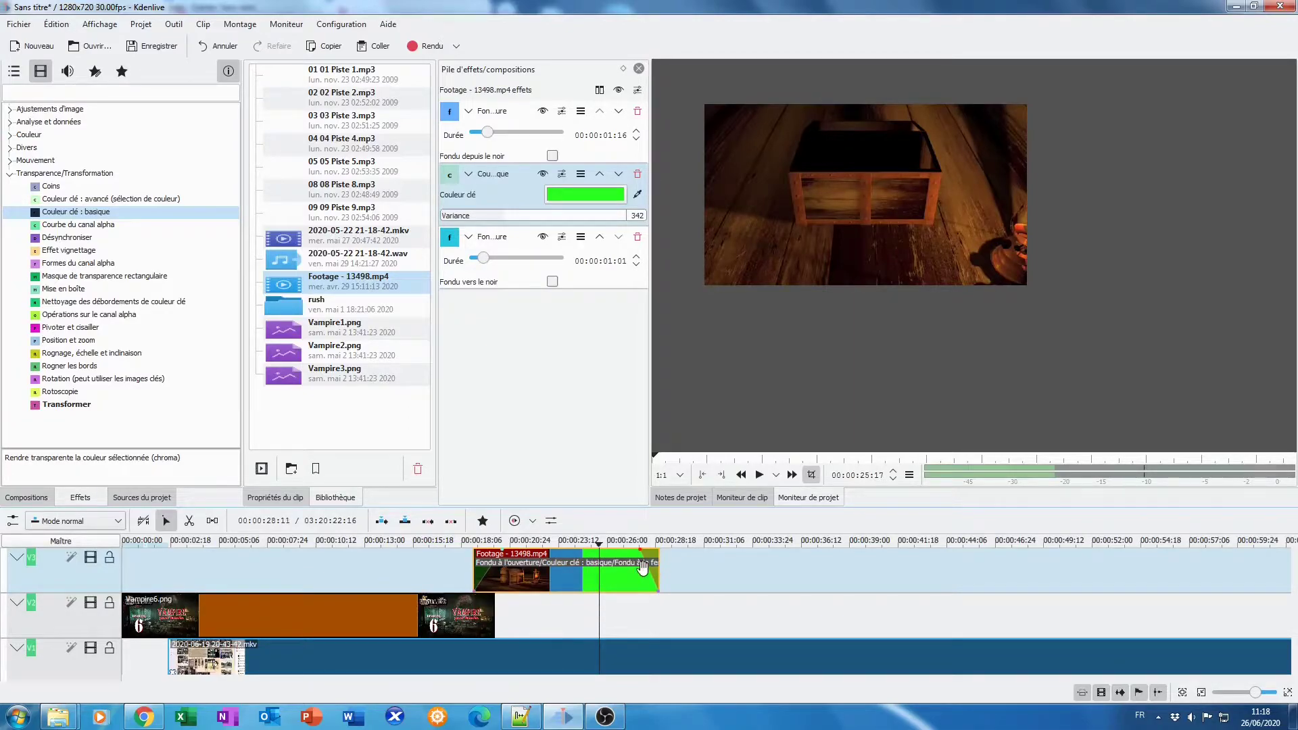
left_click(638, 640)
scroll(638, 640, "down", 1)
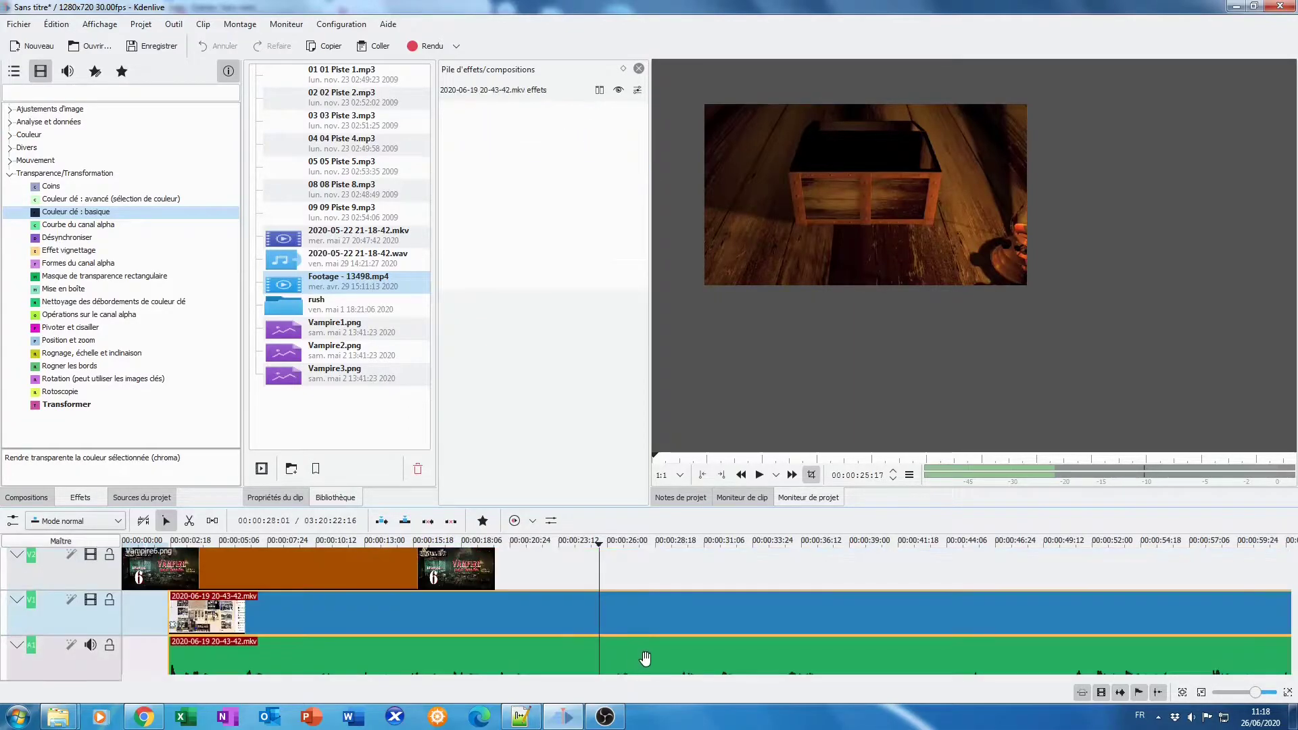
left_click_drag(660, 608, 720, 607)
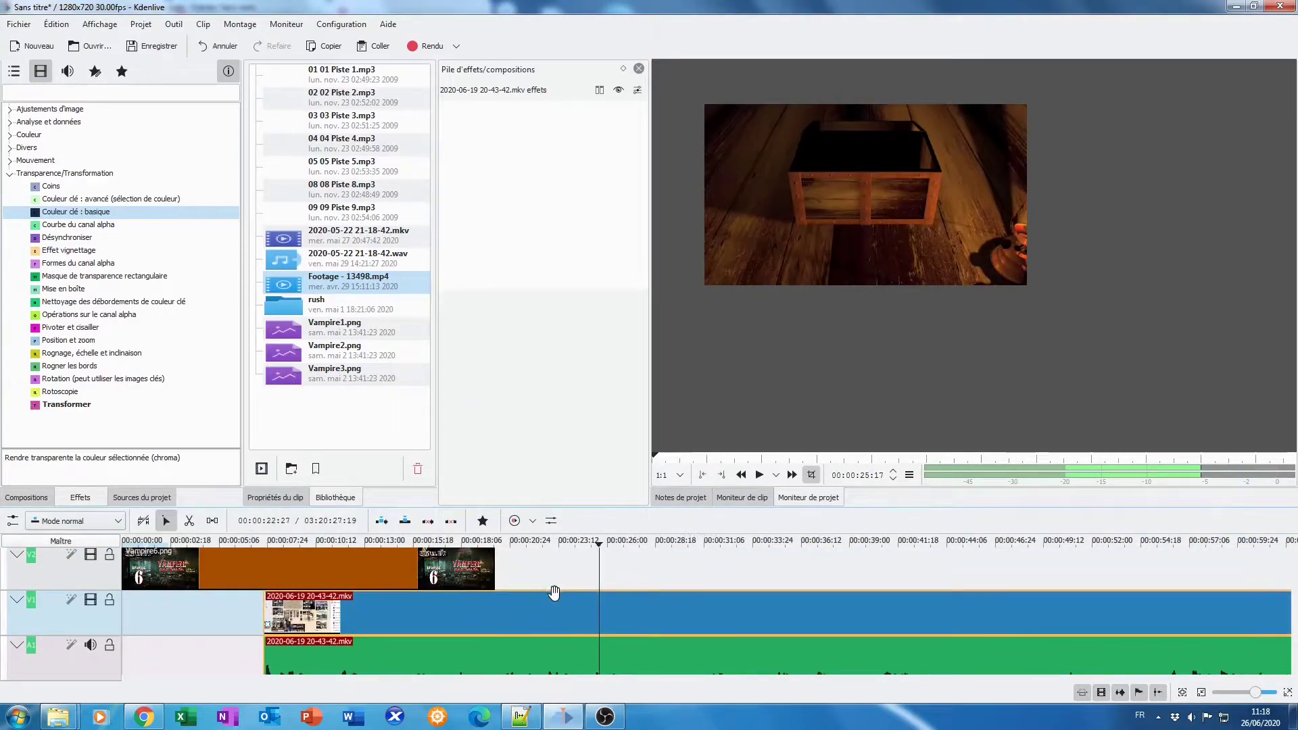
scroll(48, 600, "up", 1)
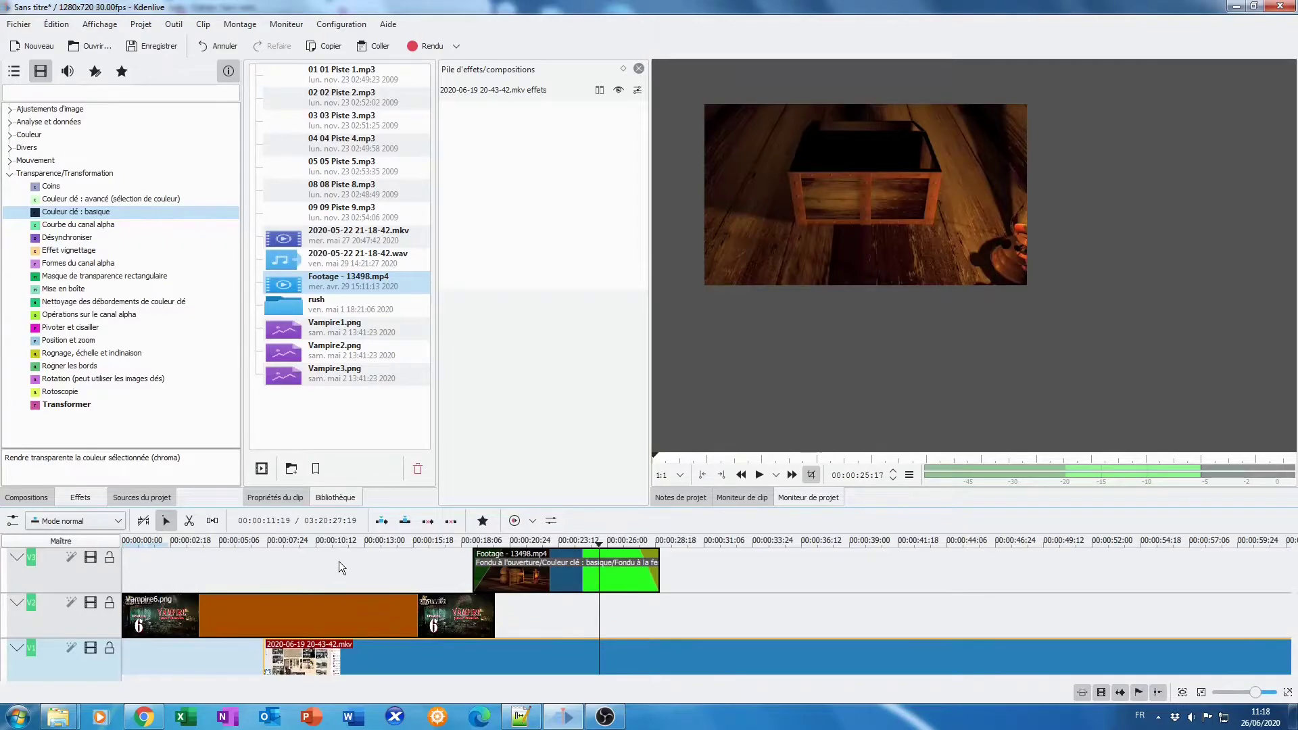
left_click(397, 564)
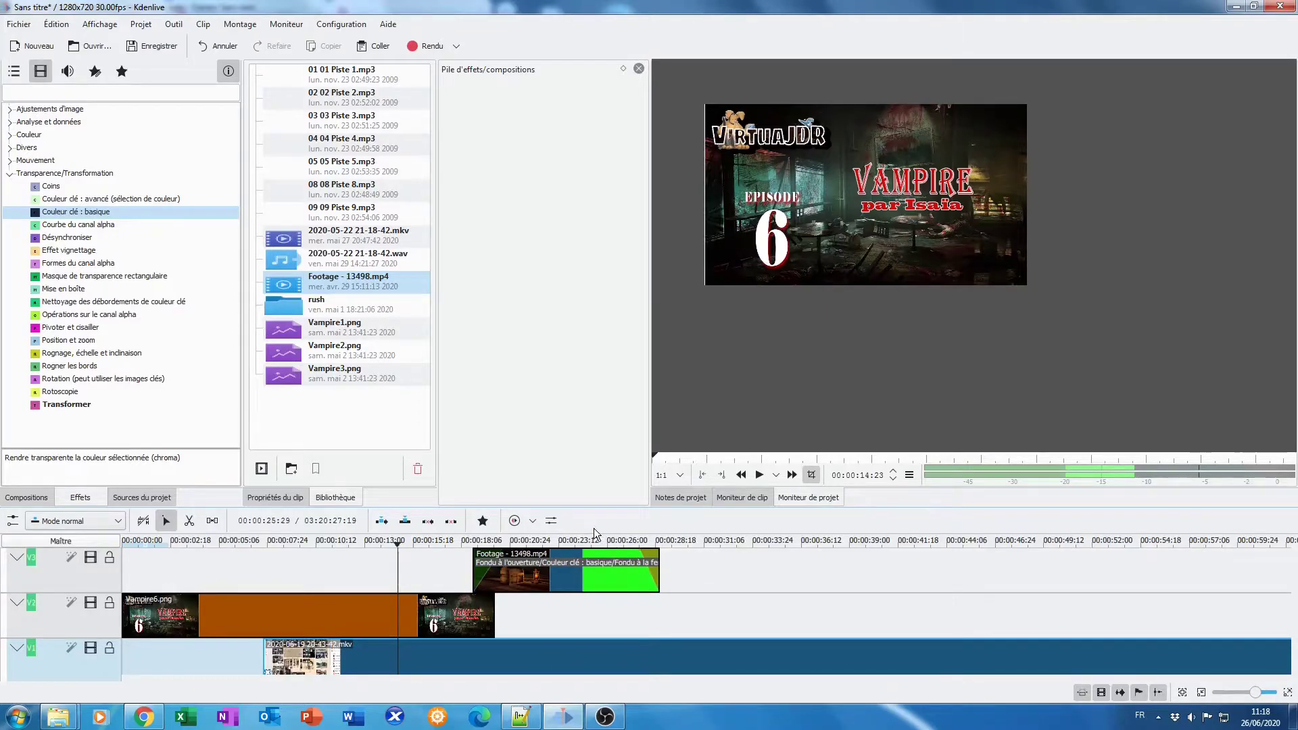
left_click(584, 543)
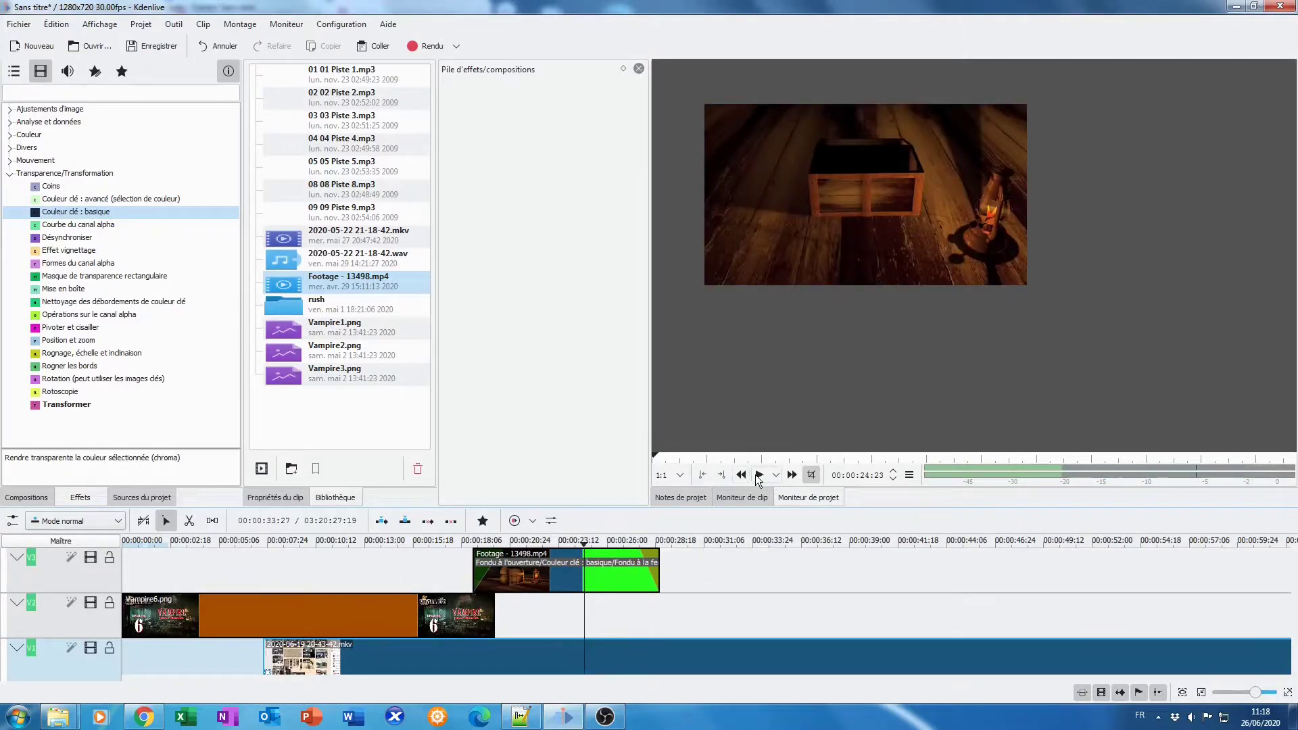
left_click(758, 474)
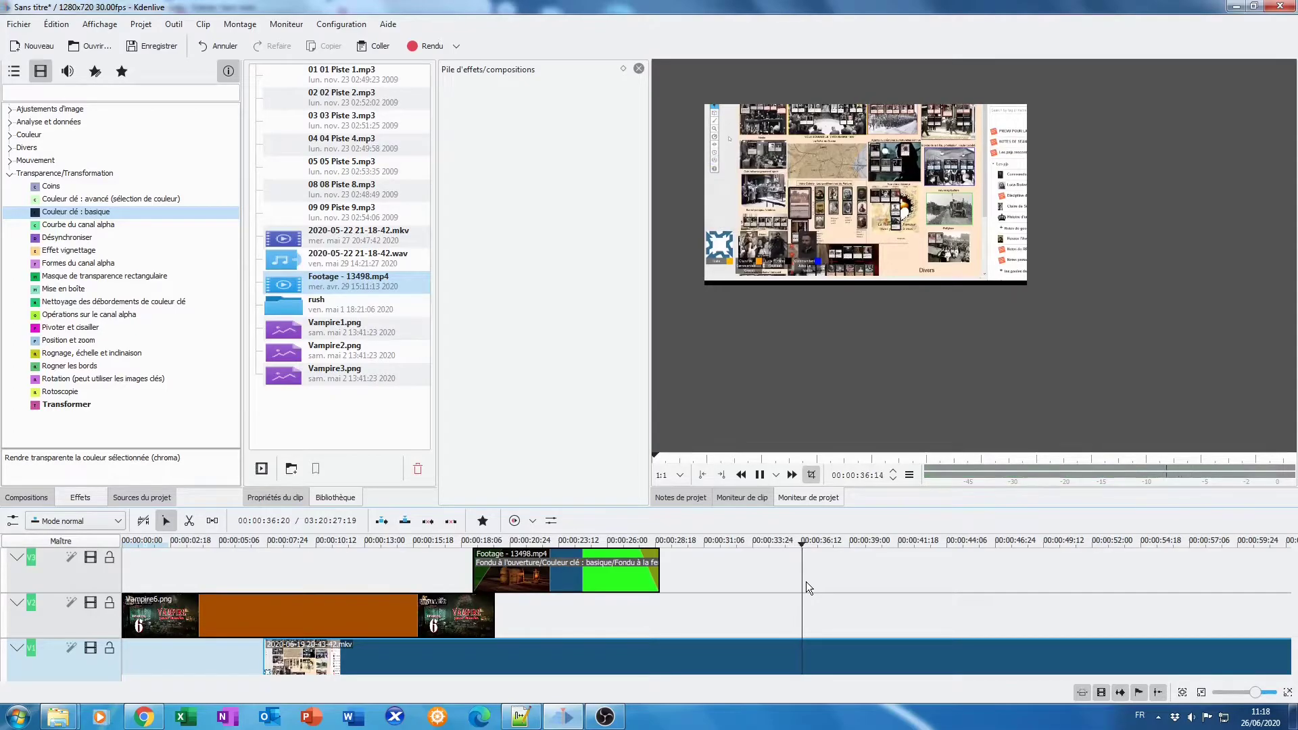
left_click(758, 476)
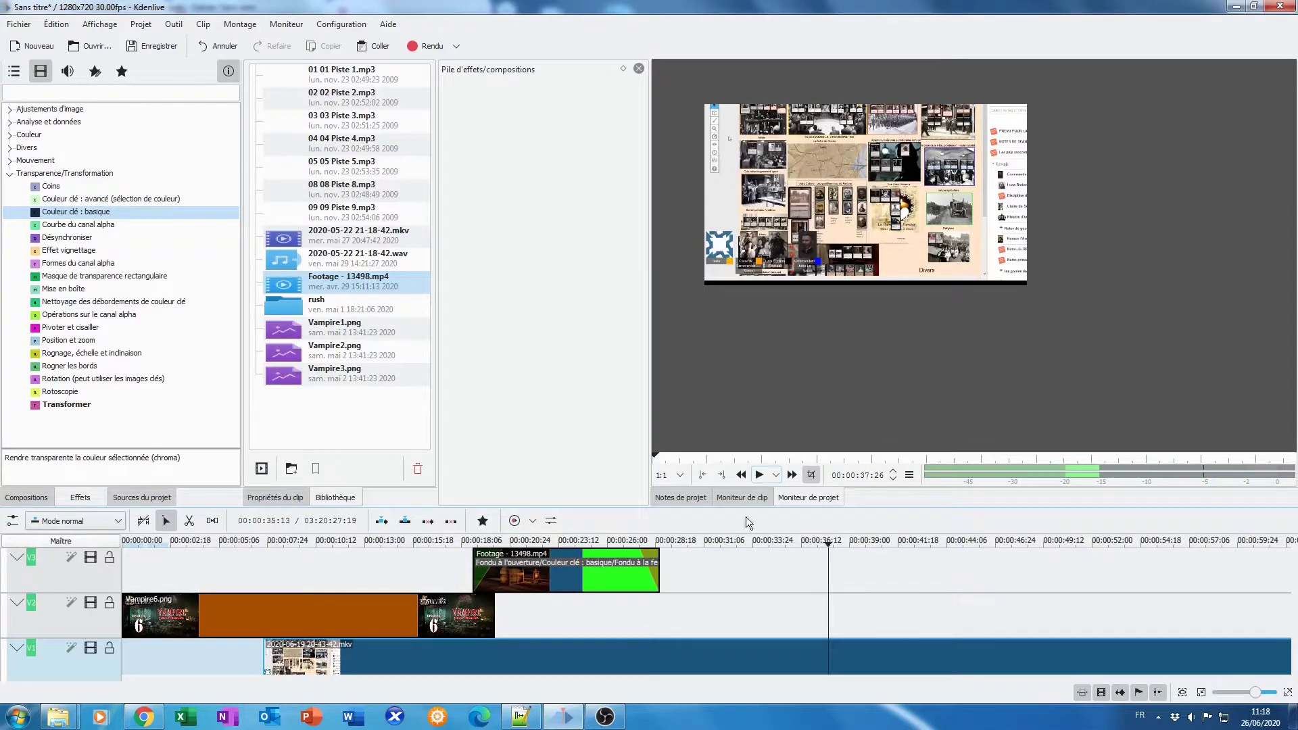
left_click_drag(909, 661, 789, 663)
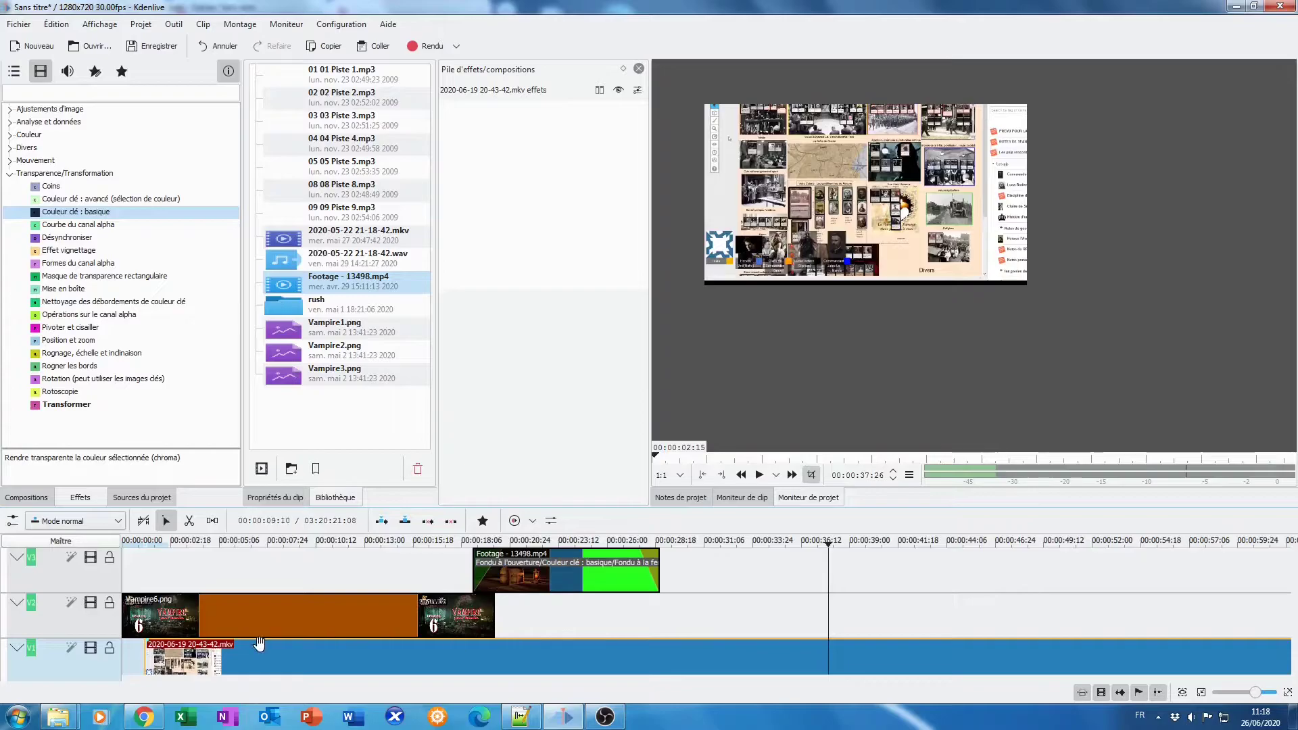
scroll(46, 653, "down", 2)
scroll(46, 653, "up", 2)
scroll(50, 651, "down", 2)
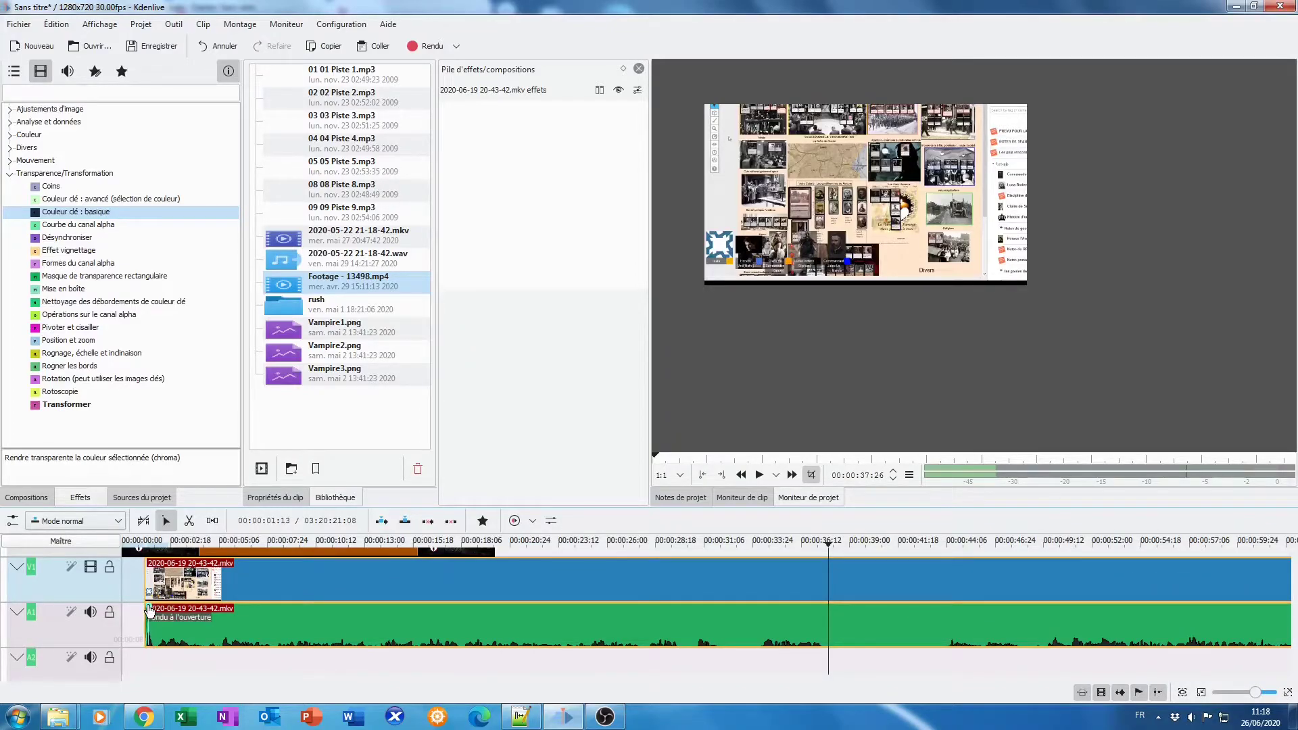
left_click_drag(153, 611, 161, 613)
Step: Play the opening from 00:00:00:23, and replay the passage up to 00:00:06:17 to find where the recording should be cut
left_click(138, 542)
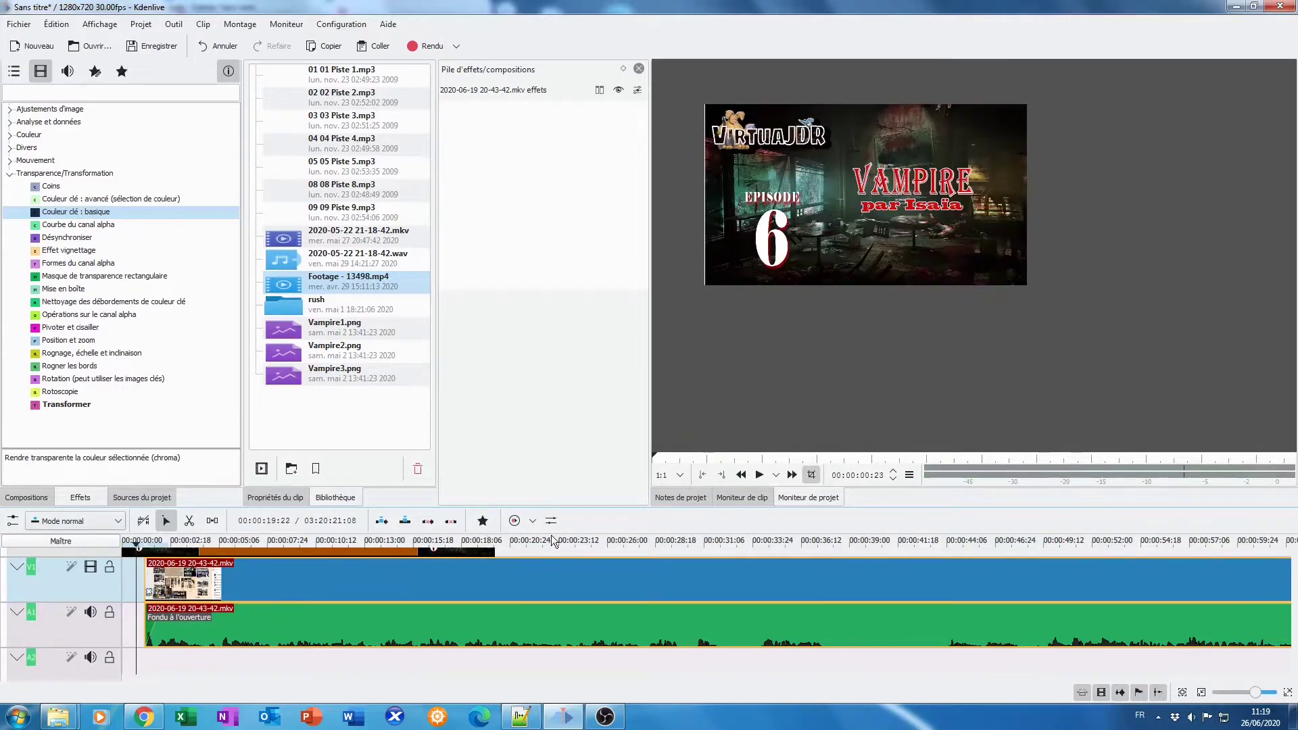
left_click(758, 475)
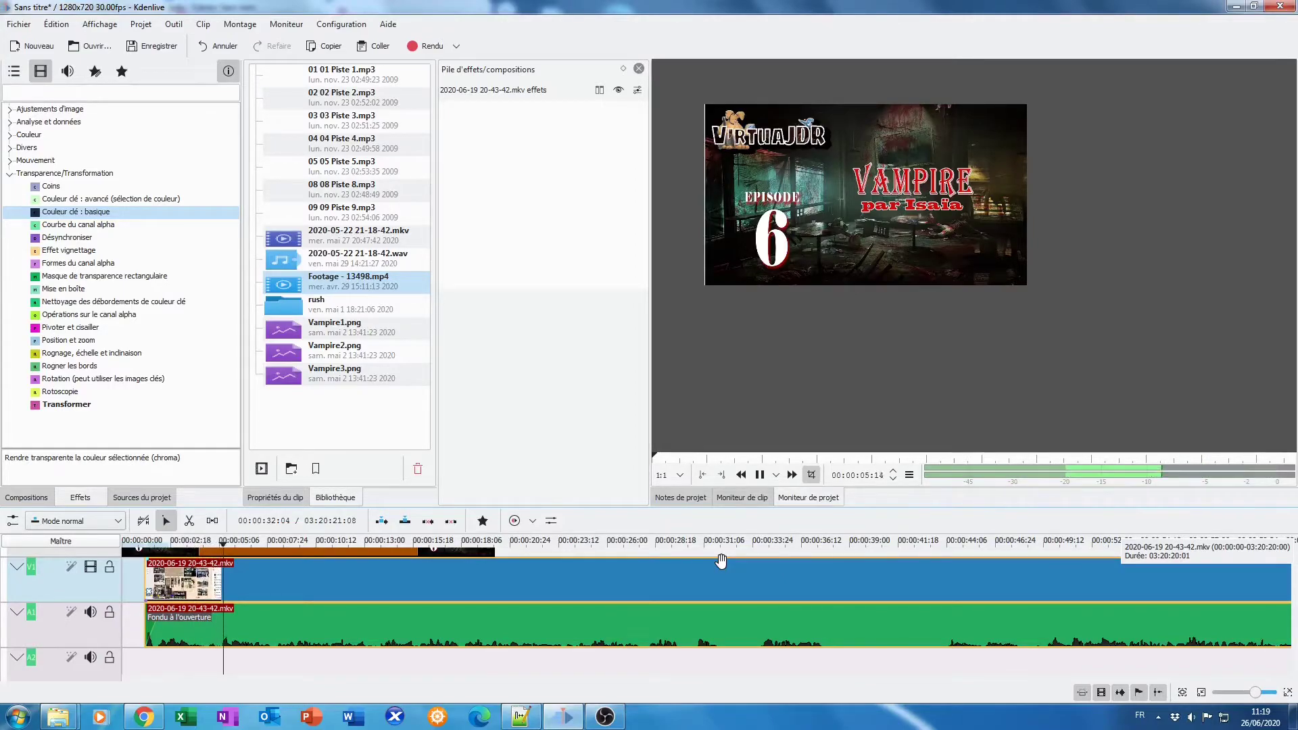
left_click(758, 475)
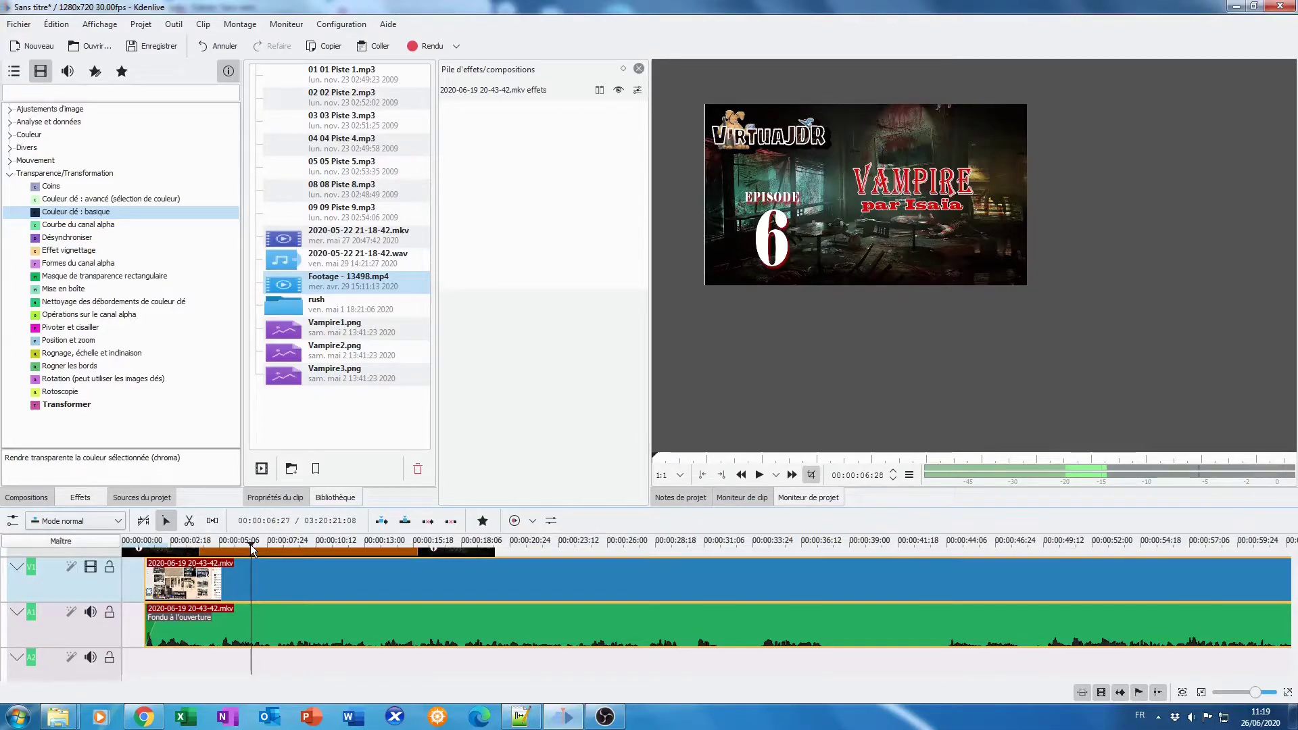
left_click_drag(250, 545, 217, 545)
left_click(760, 476)
left_click(760, 476)
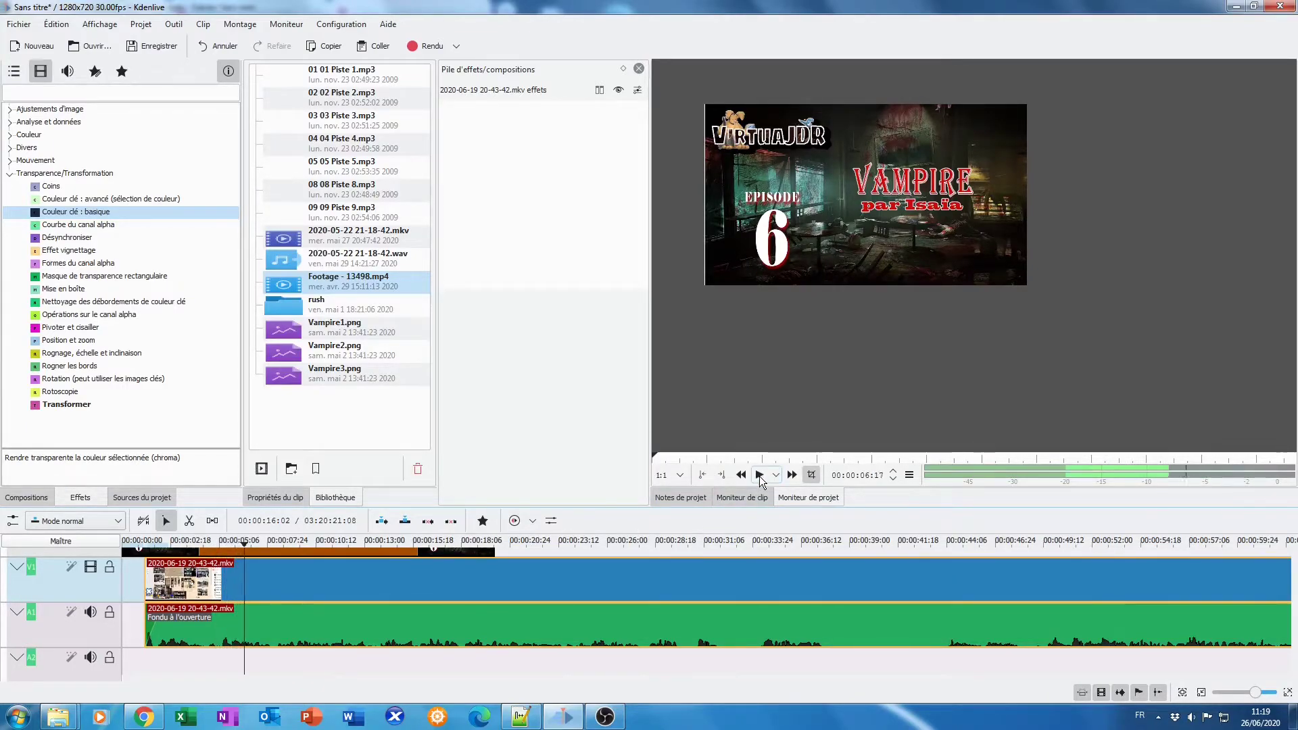
left_click_drag(245, 545, 213, 545)
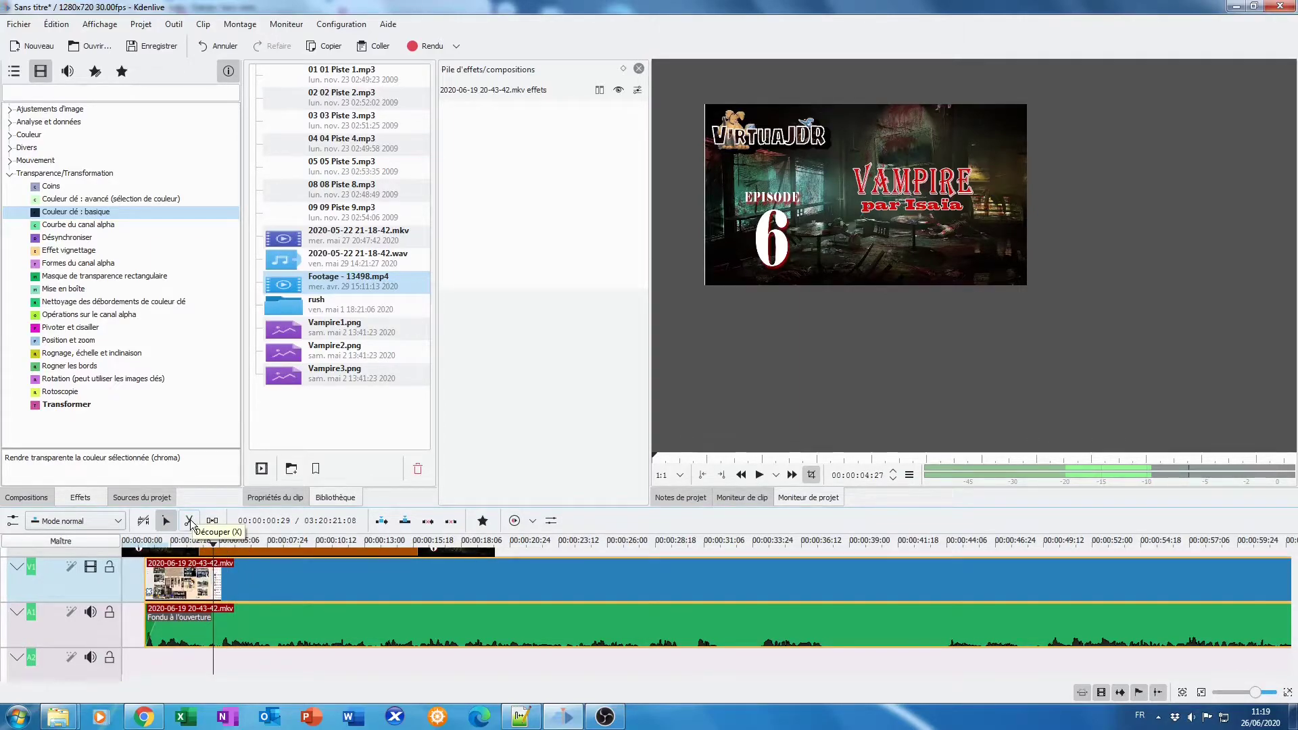
left_click(190, 524)
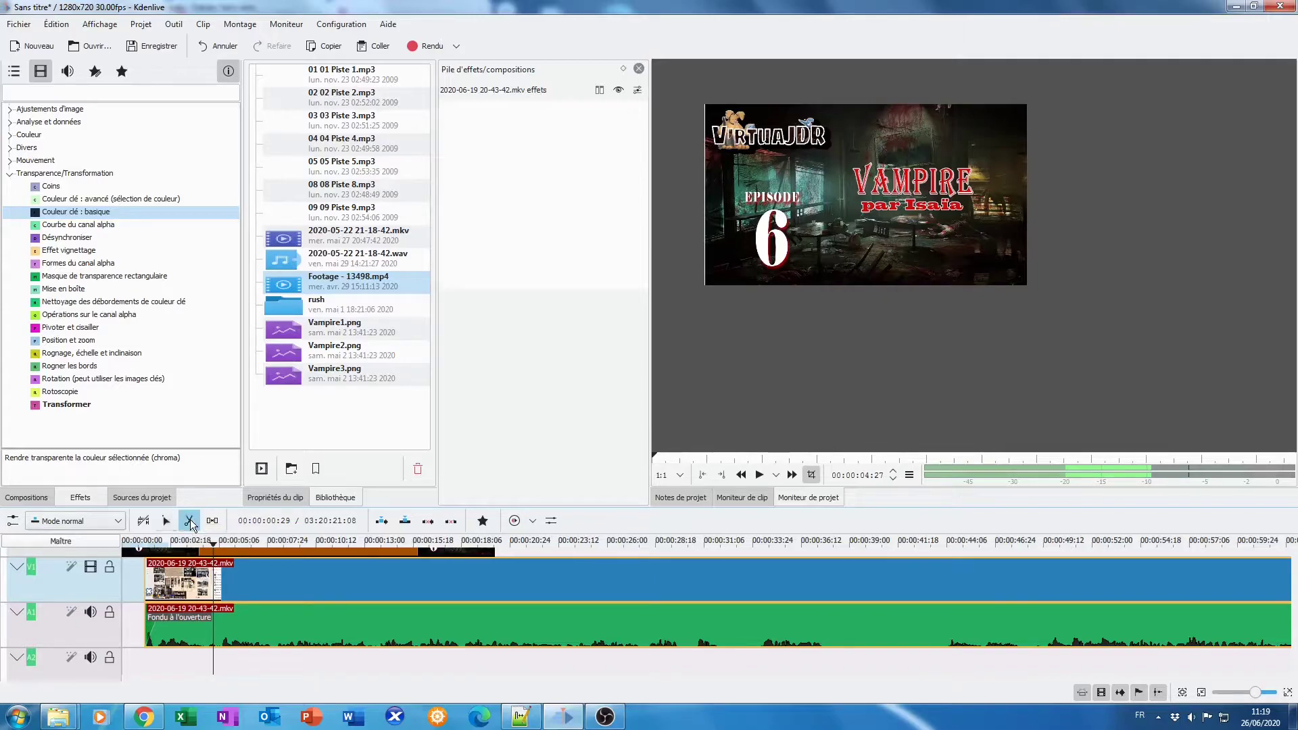
left_click(213, 641)
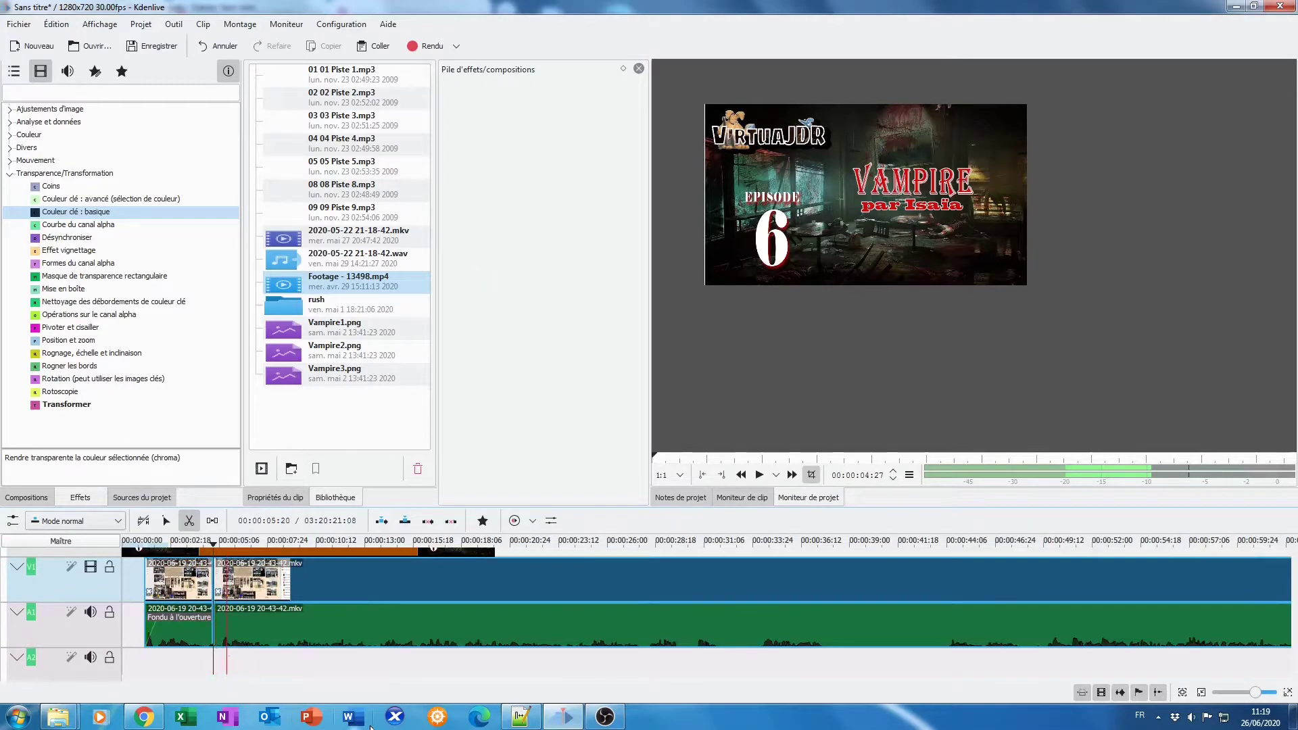
left_click(165, 522)
left_click(184, 628)
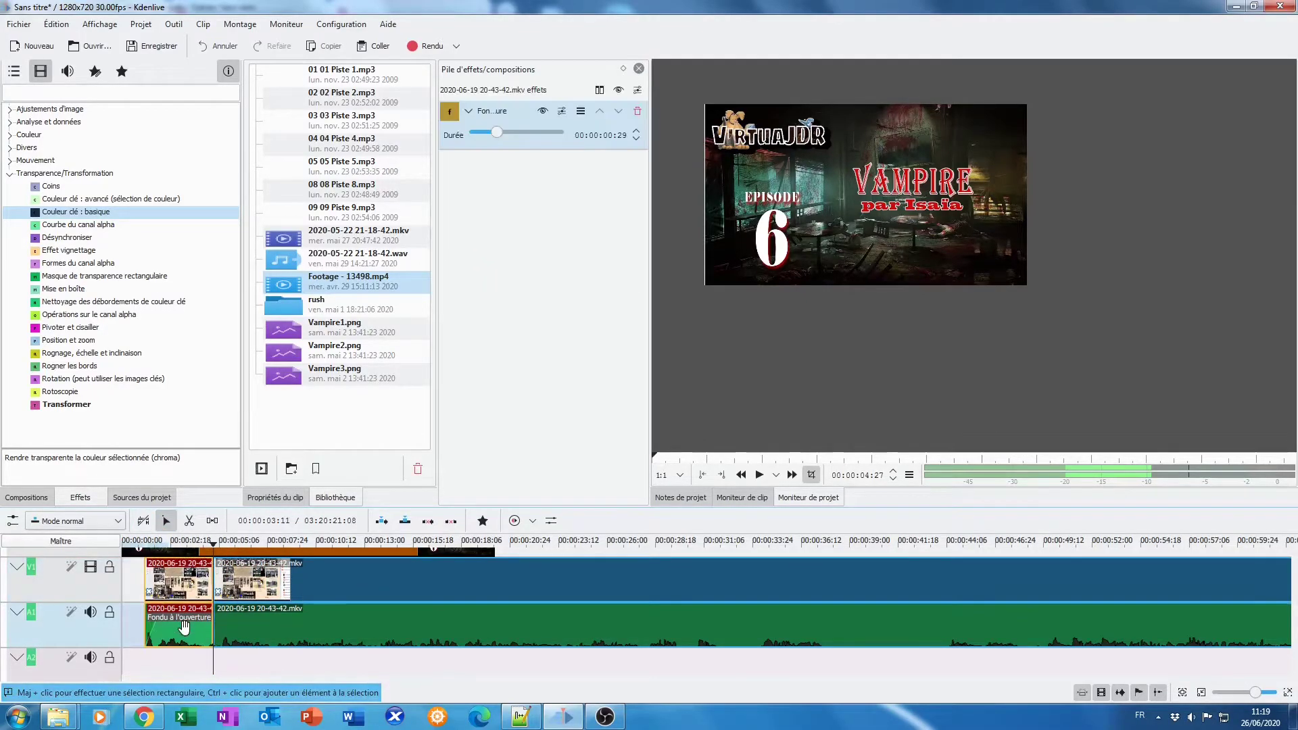
key("Delete")
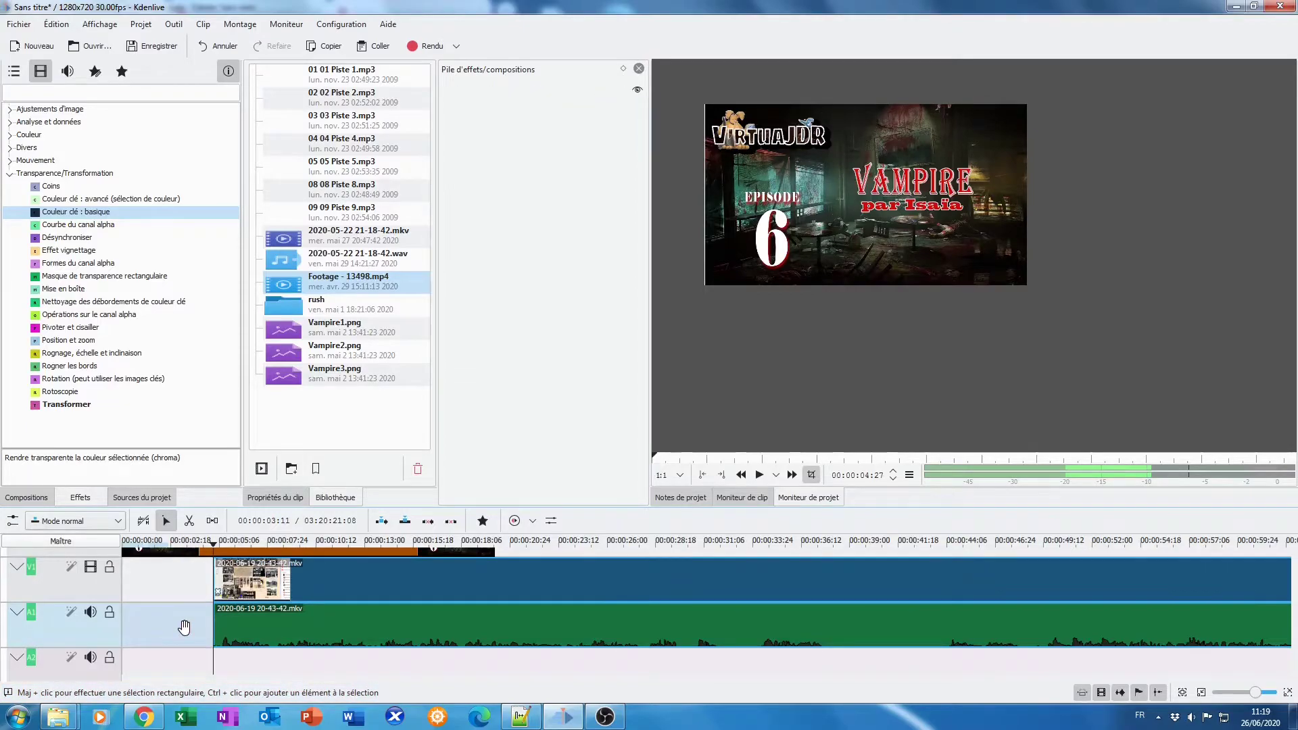
Step: Move the trimmed recording about three seconds earlier, add an audio fade-in of 00:00:00:23, and play its beginning
left_click_drag(321, 623, 266, 625)
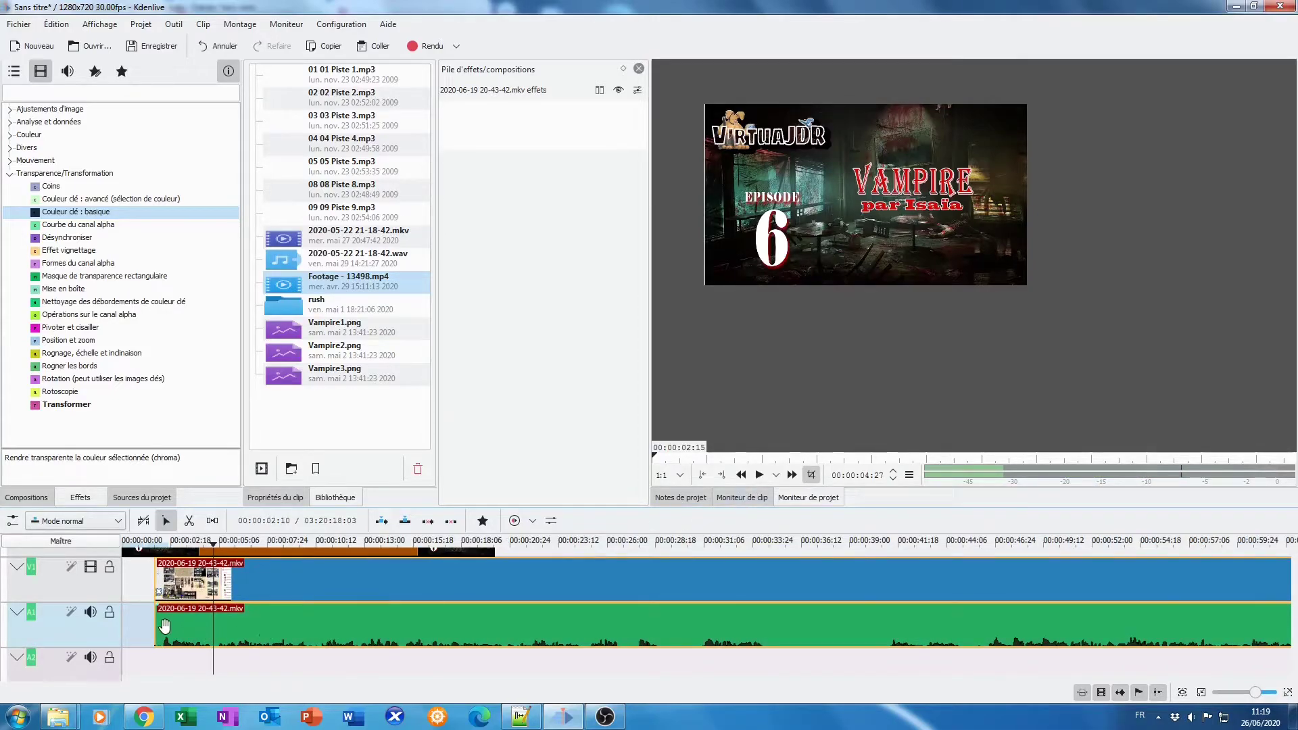
left_click_drag(159, 611, 170, 613)
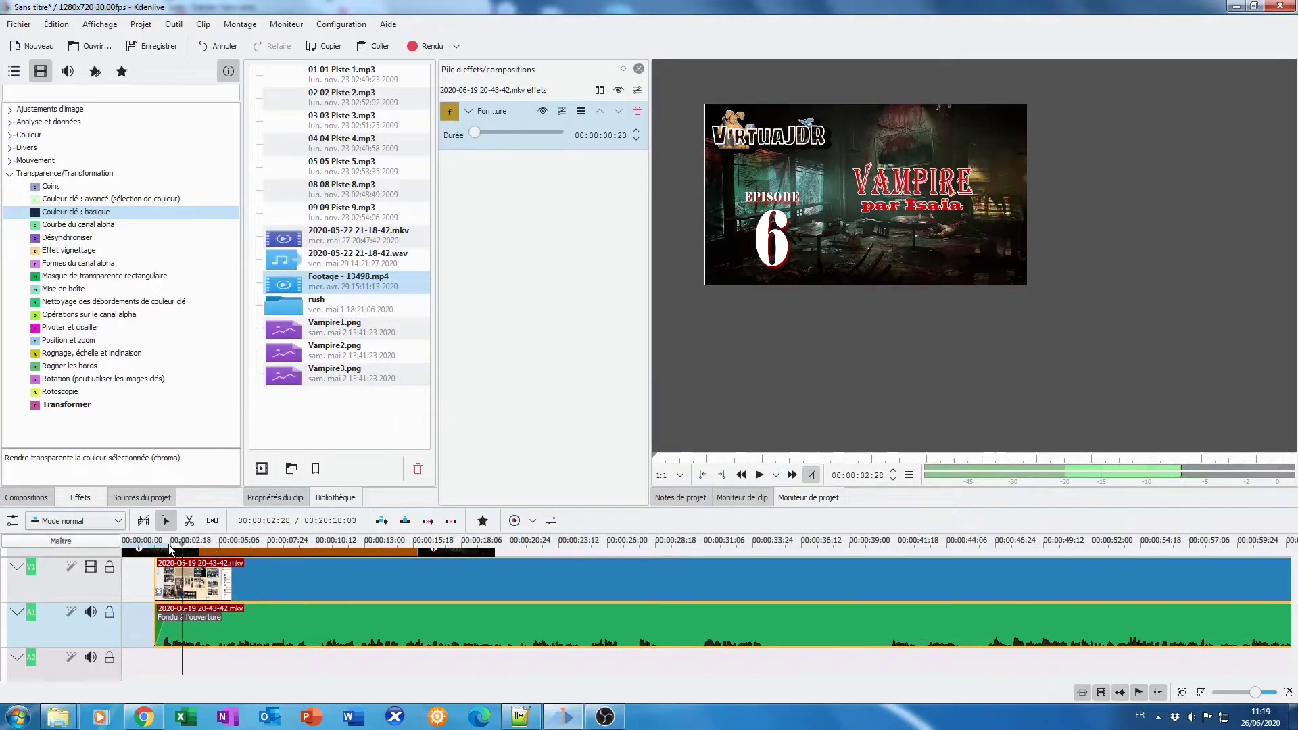
left_click(148, 547)
left_click(759, 475)
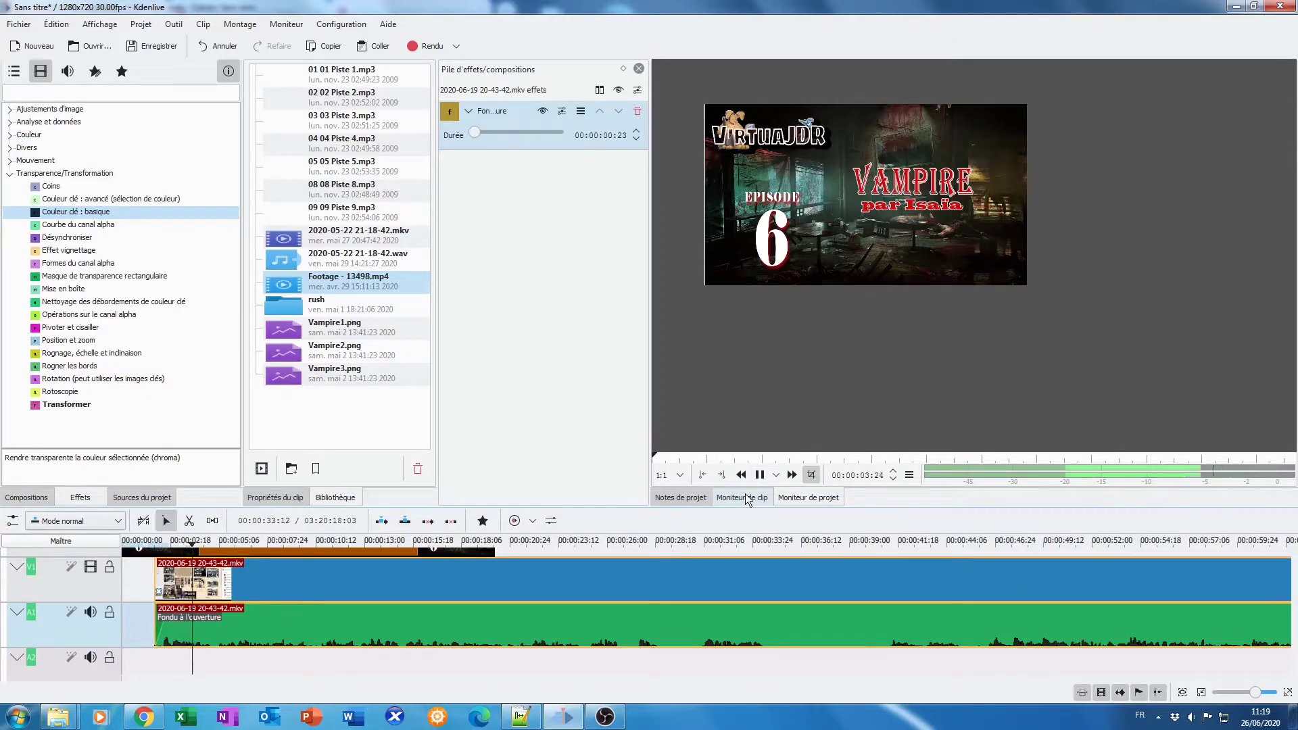
key("space")
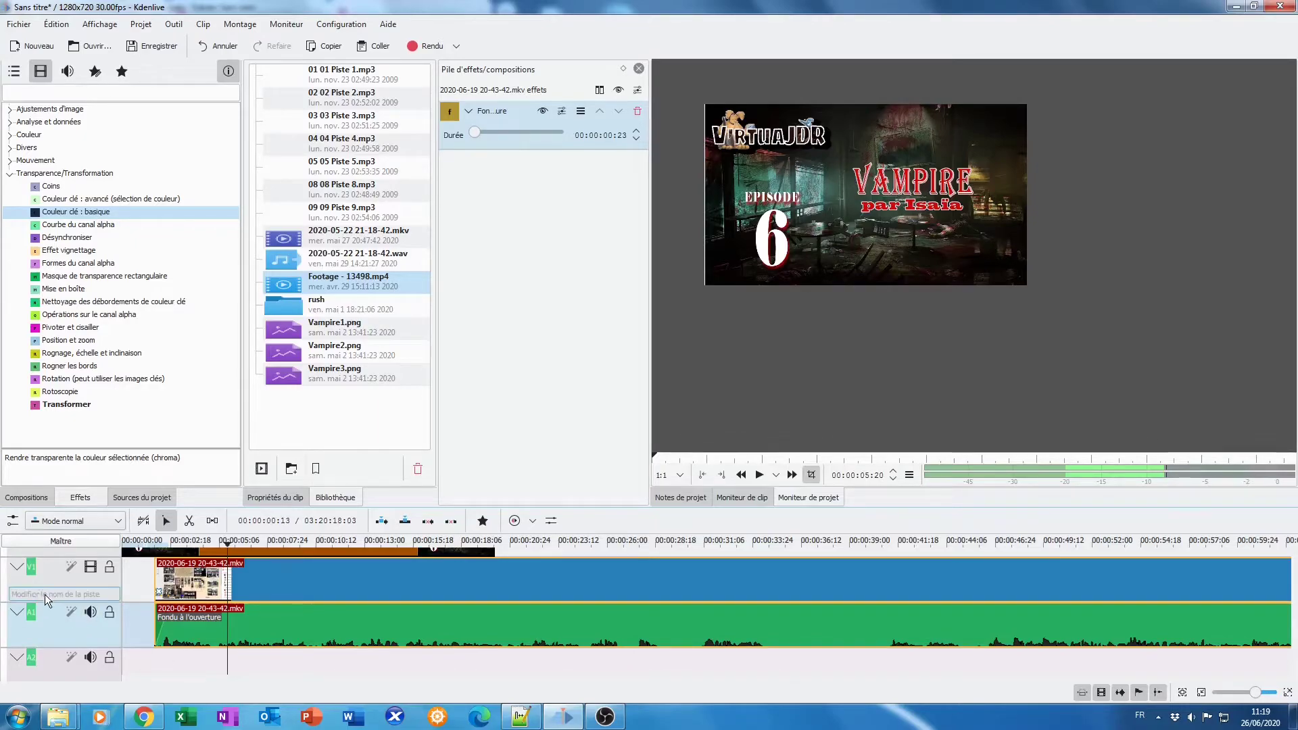
Step: Play the transition from the chest footage to the recording from 00:00:26:20 to 00:00:33:11
scroll(46, 595, "up", 2)
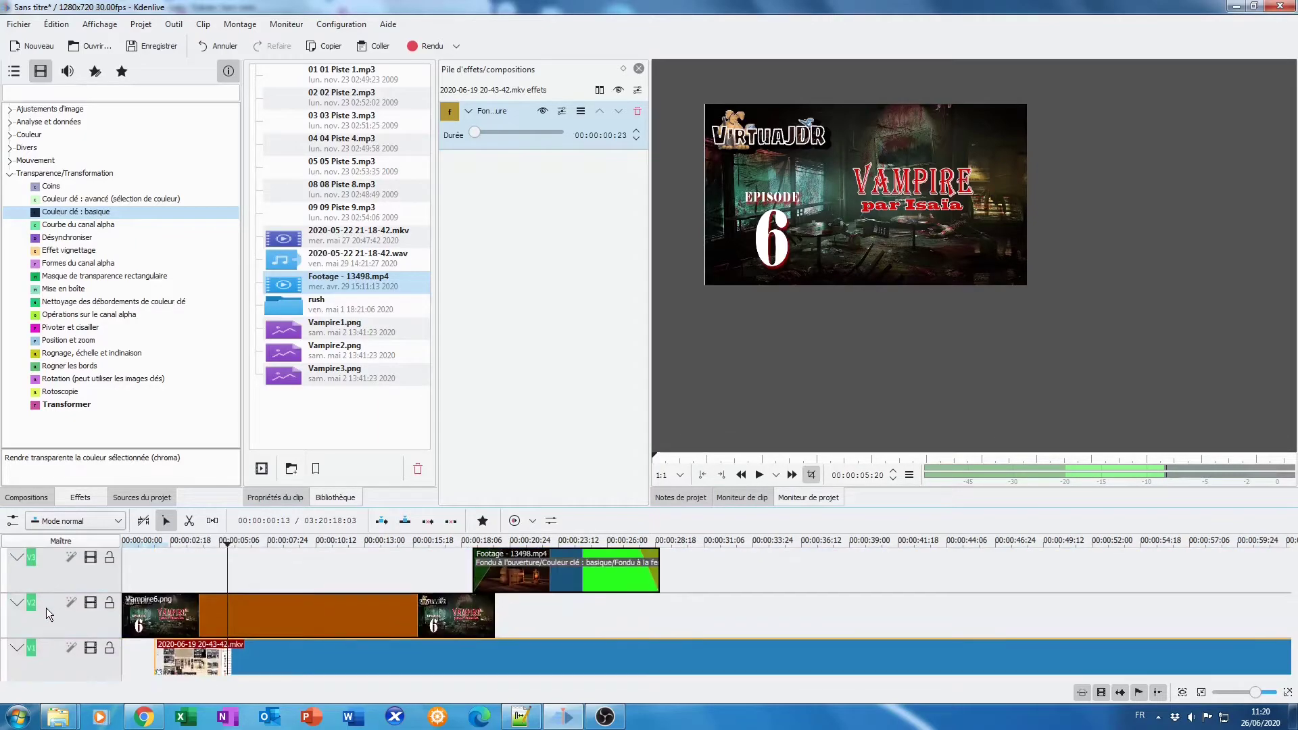
left_click_drag(227, 542, 619, 551)
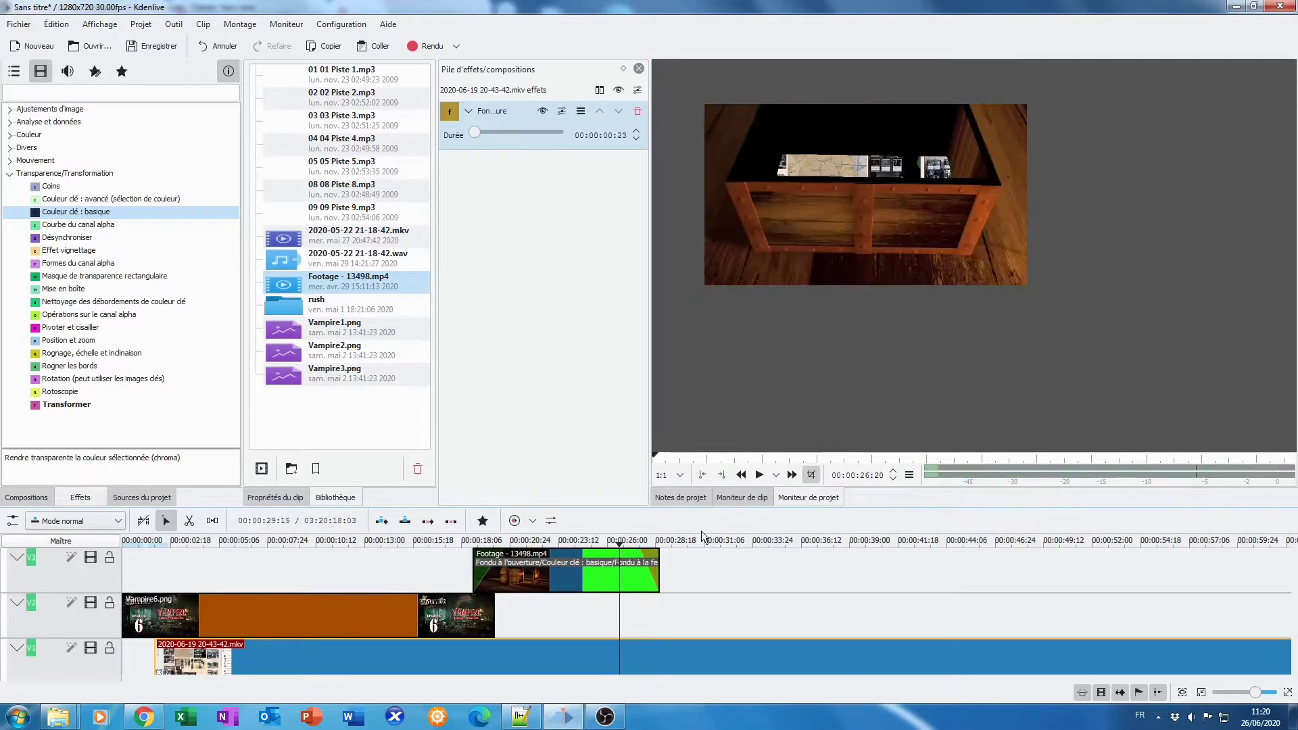
left_click(759, 475)
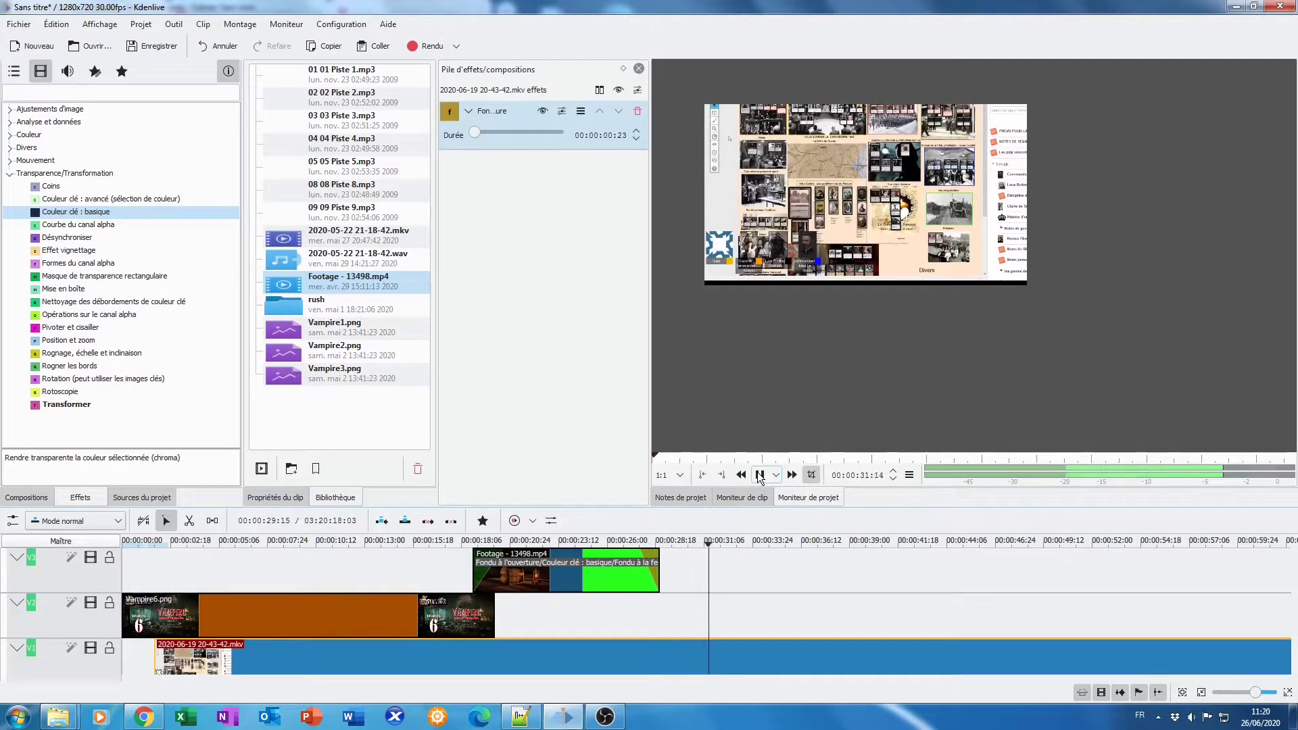
left_click(760, 475)
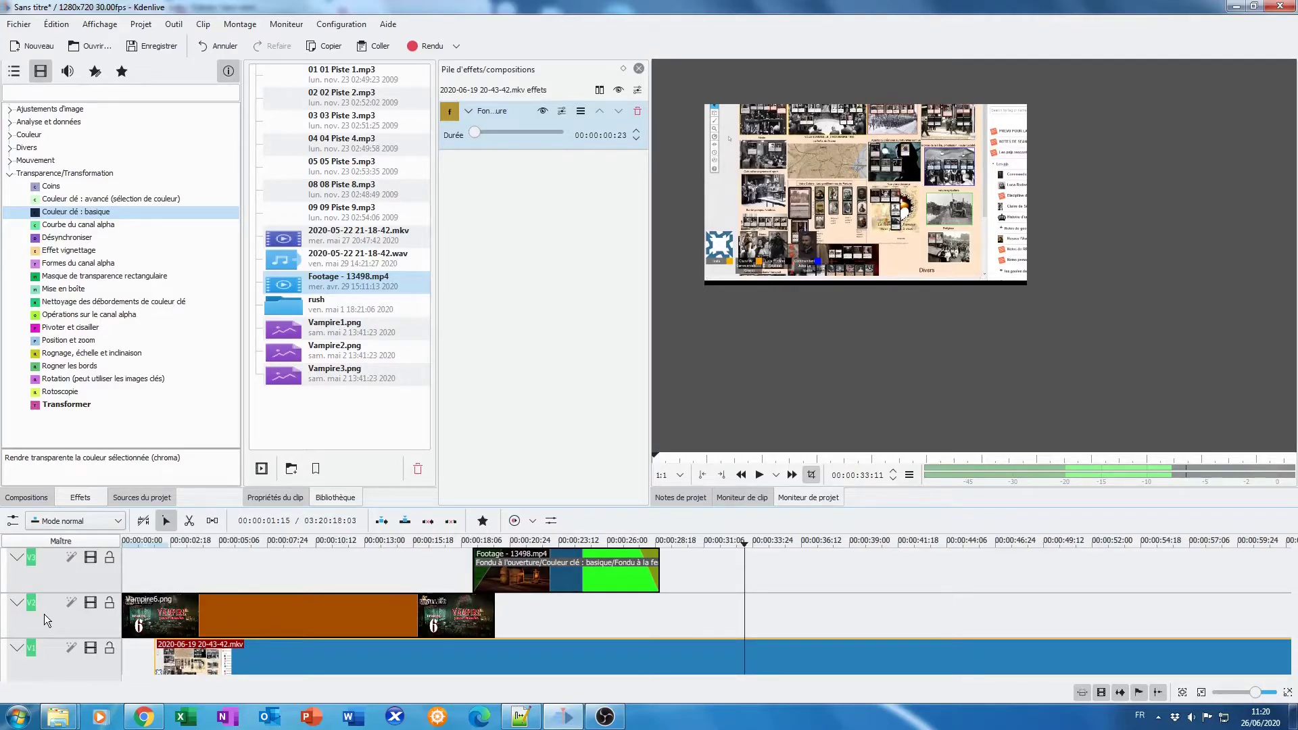
Step: Add 01 01 Piste 1.mp3 to audio track A2, aligned with the start of the timeline
left_click(47, 660)
scroll(48, 658, "down", 1)
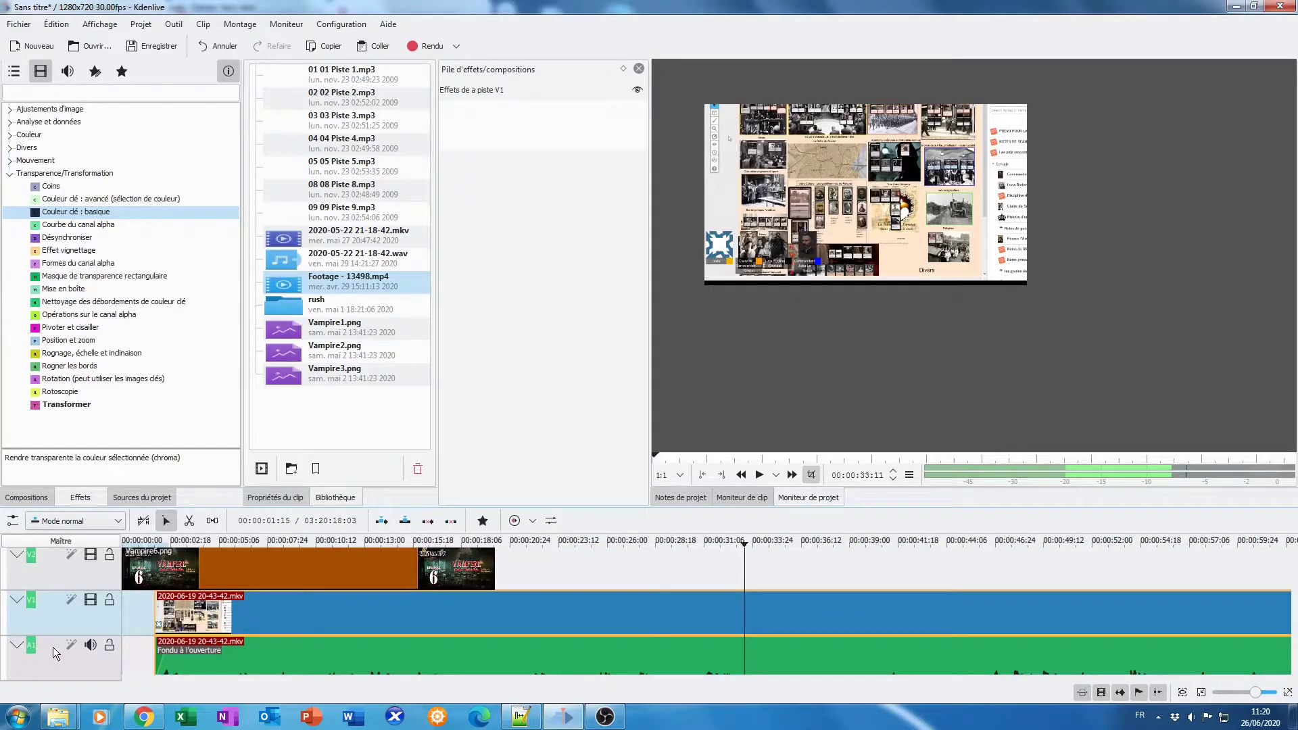
scroll(54, 649, "down", 1)
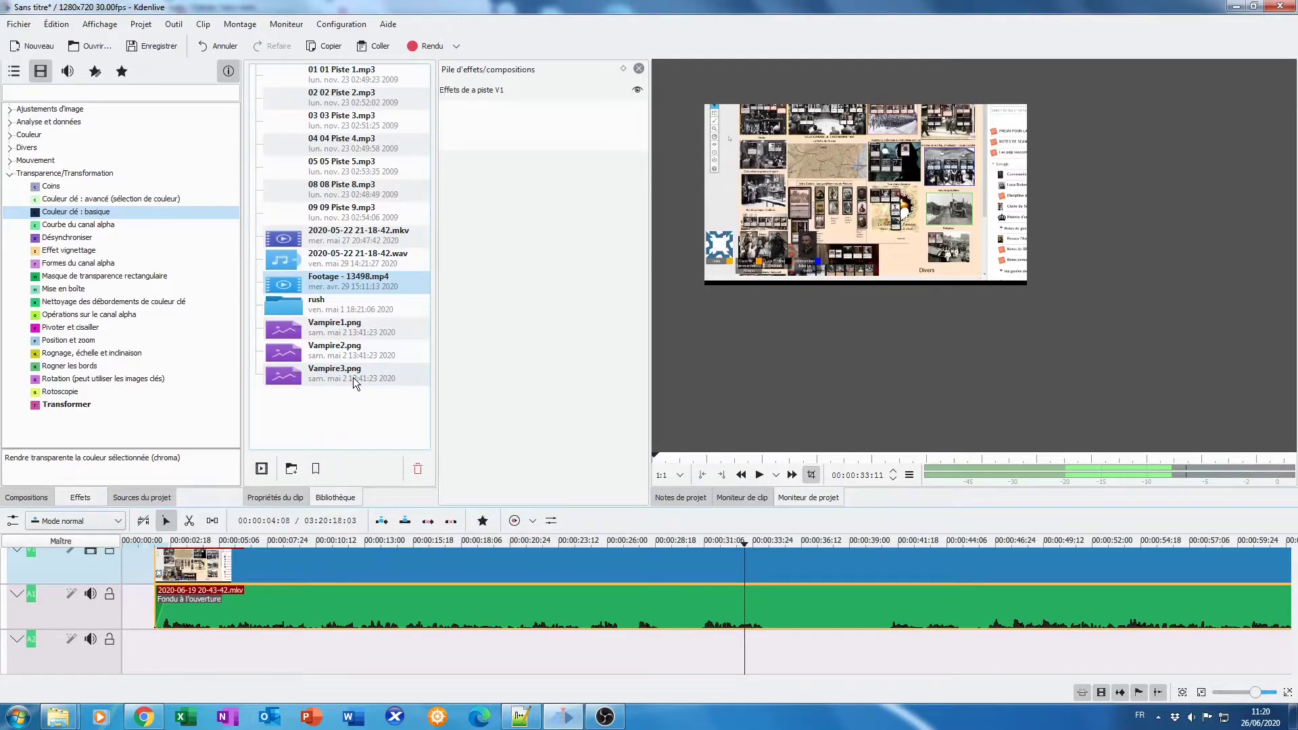
left_click(350, 79)
left_click_drag(367, 72, 233, 644)
left_click_drag(315, 649, 184, 655)
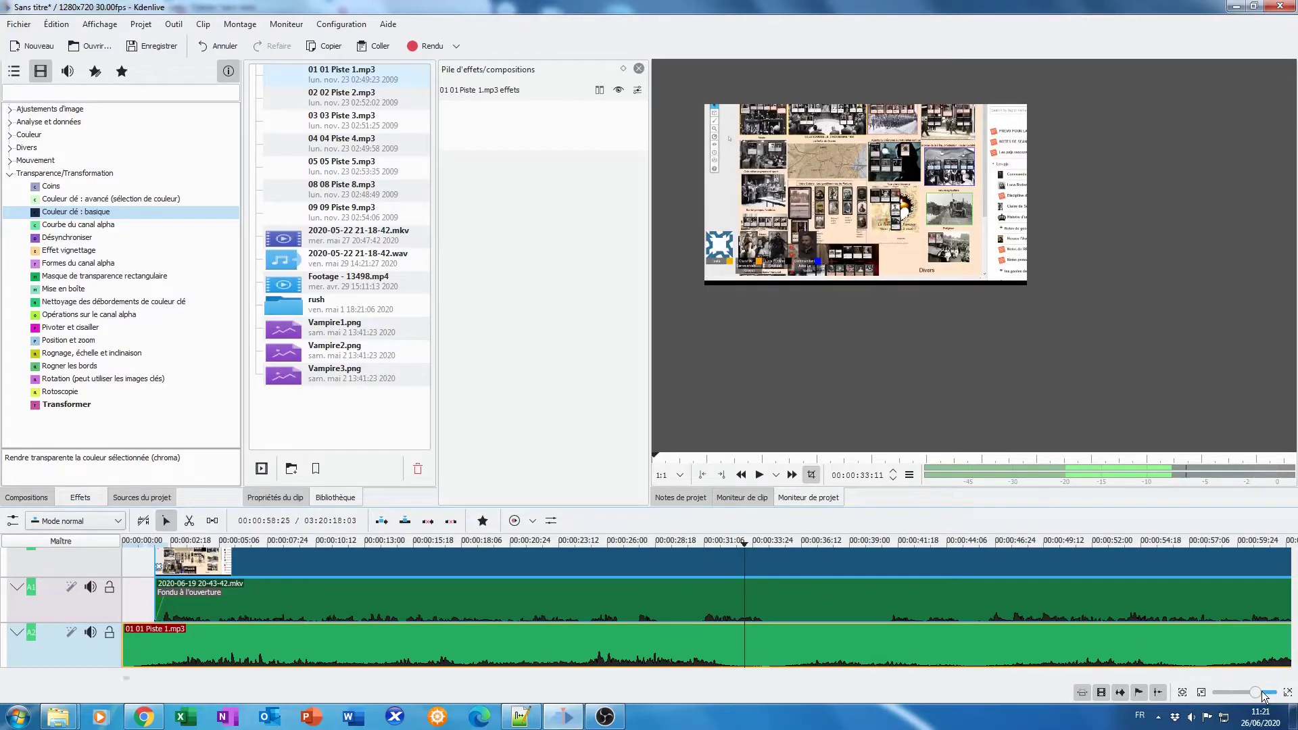
scroll(1257, 698, "down", 3)
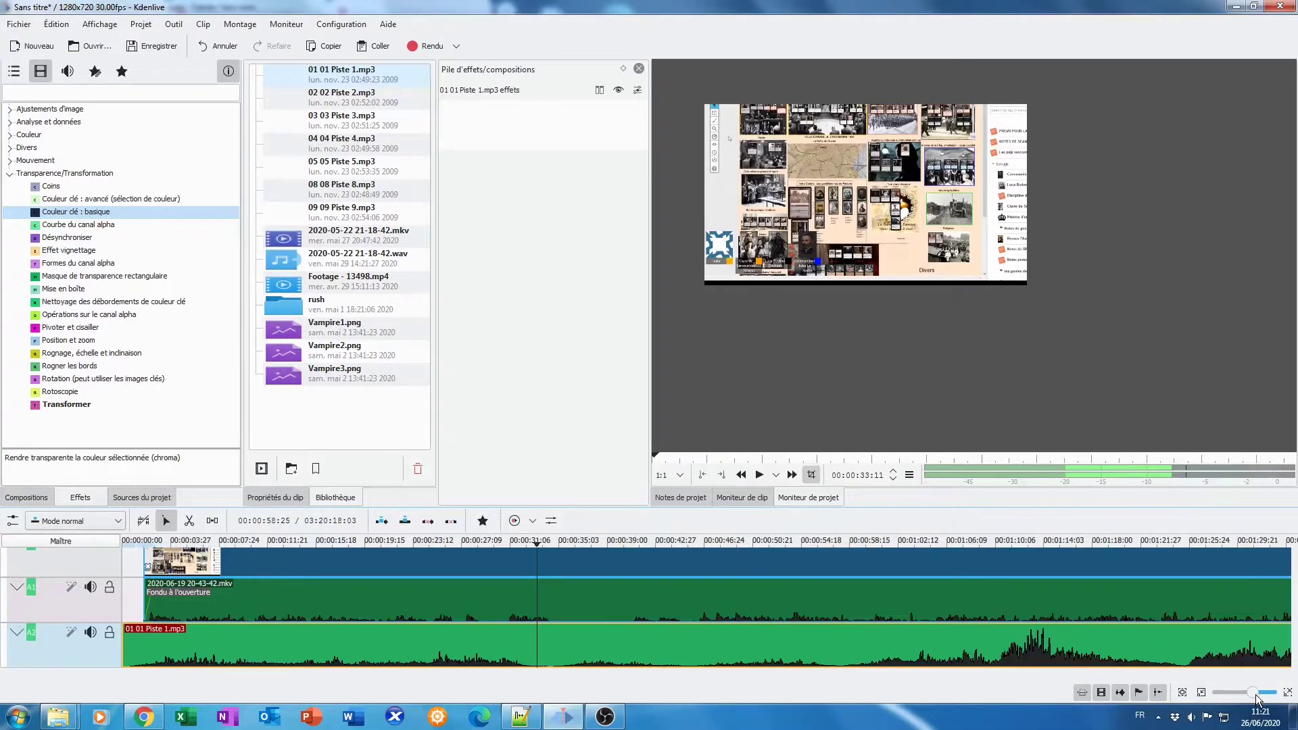
scroll(1257, 698, "down", 5)
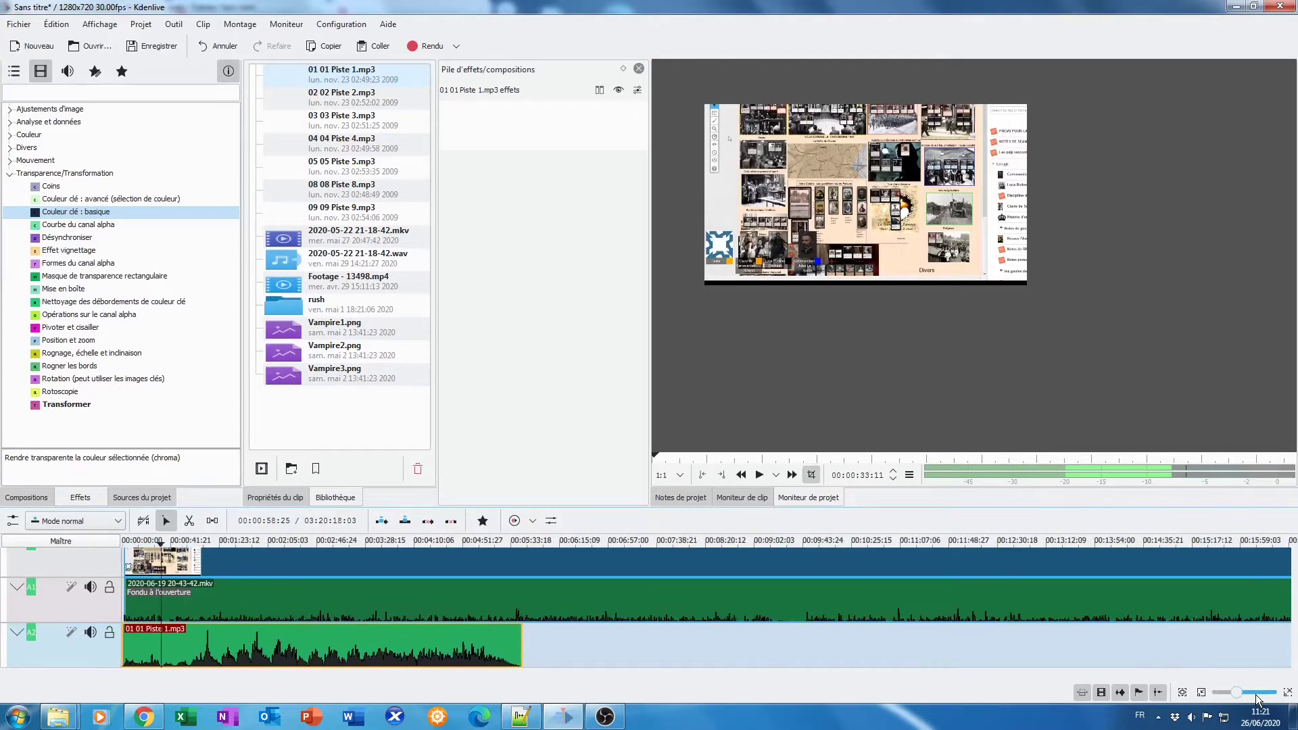
scroll(1257, 698, "down", 2)
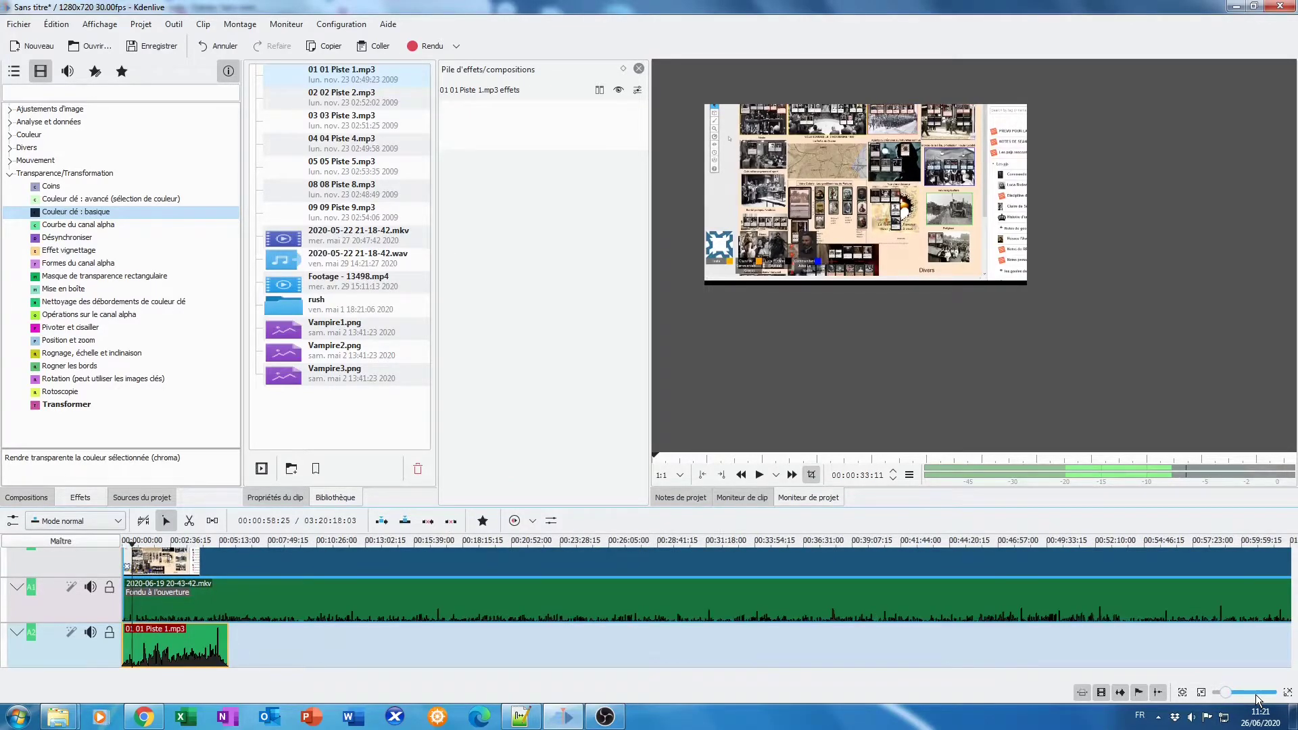
scroll(1257, 698, "down", 2)
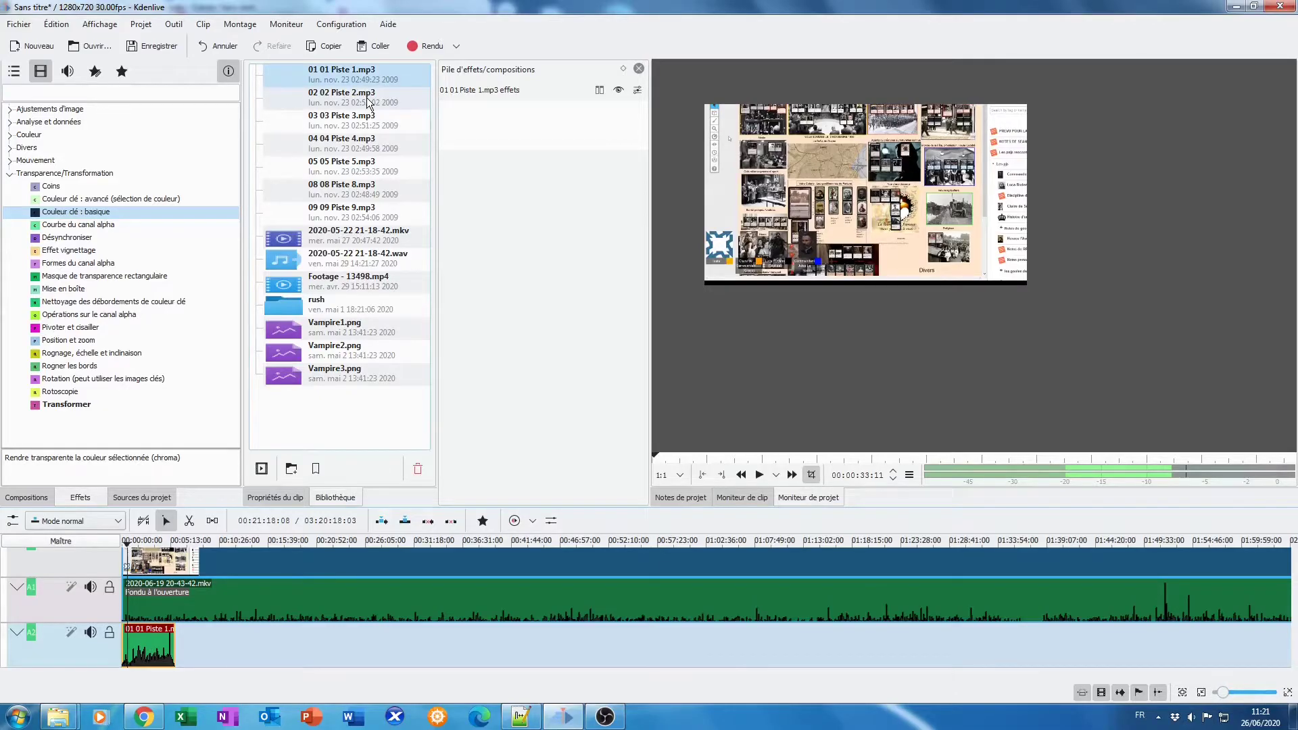
Step: Add Piste 2, 3, 4, 5, 8 and 9 mp3 files end to end after Piste 1 on audio track A2
left_click_drag(368, 102, 254, 640)
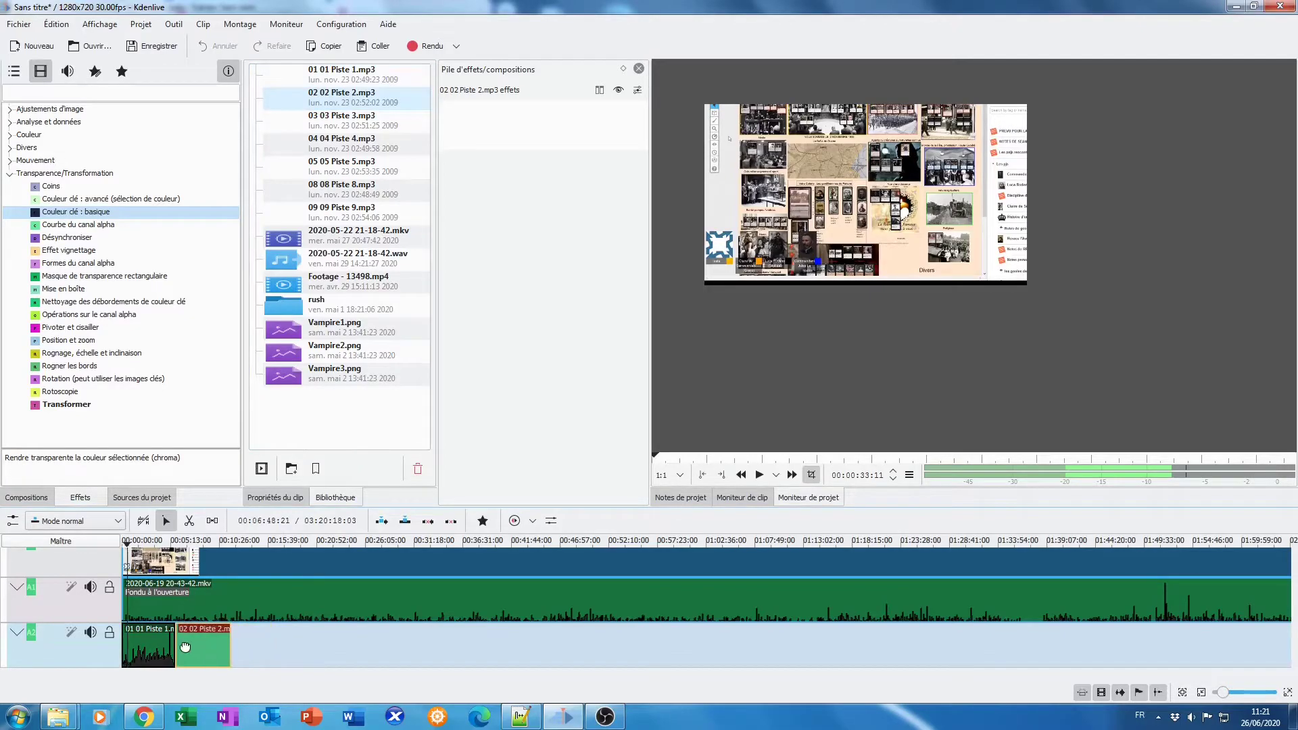
left_click_drag(336, 121, 257, 646)
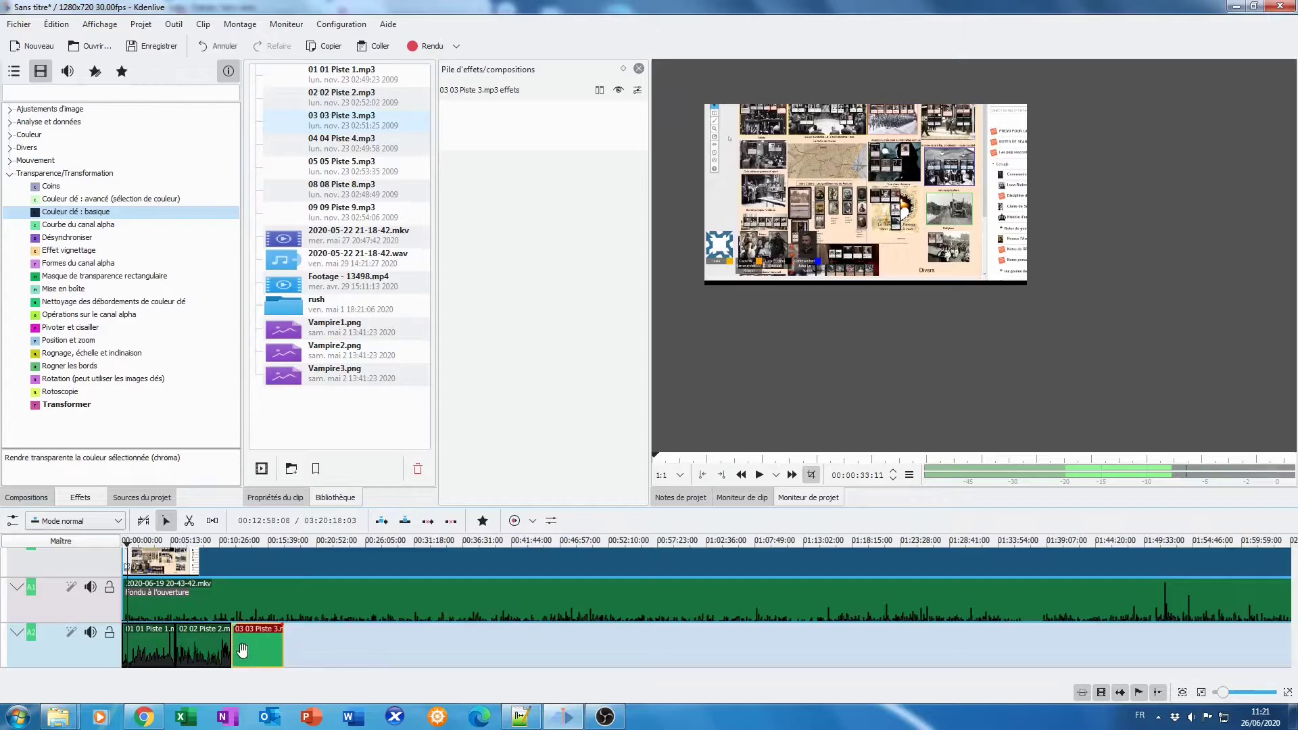
left_click(360, 146)
left_click_drag(360, 149, 304, 652)
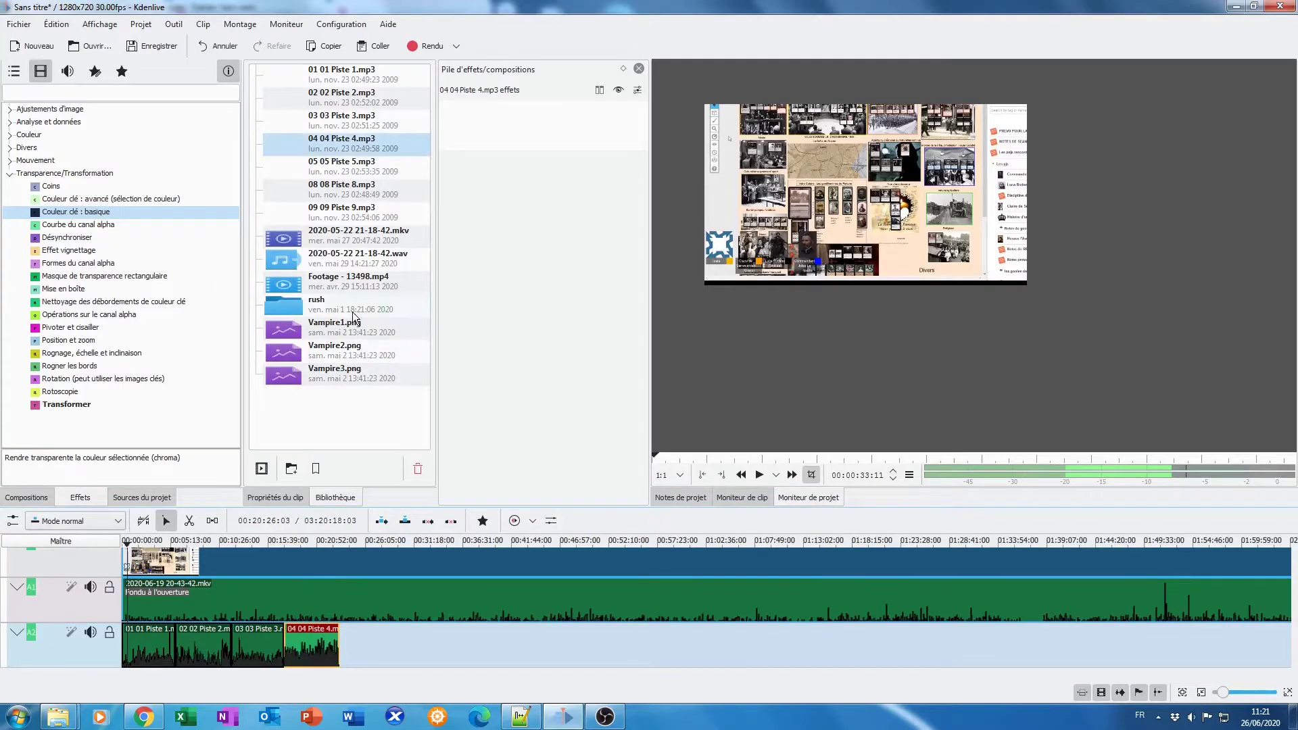
left_click_drag(338, 168, 355, 657)
left_click_drag(351, 190, 408, 661)
left_click(327, 223)
mouse_move(352, 219)
left_mouse_down()
mouse_move(474, 654)
mouse_move(473, 644)
mouse_move(462, 655)
left_mouse_up()
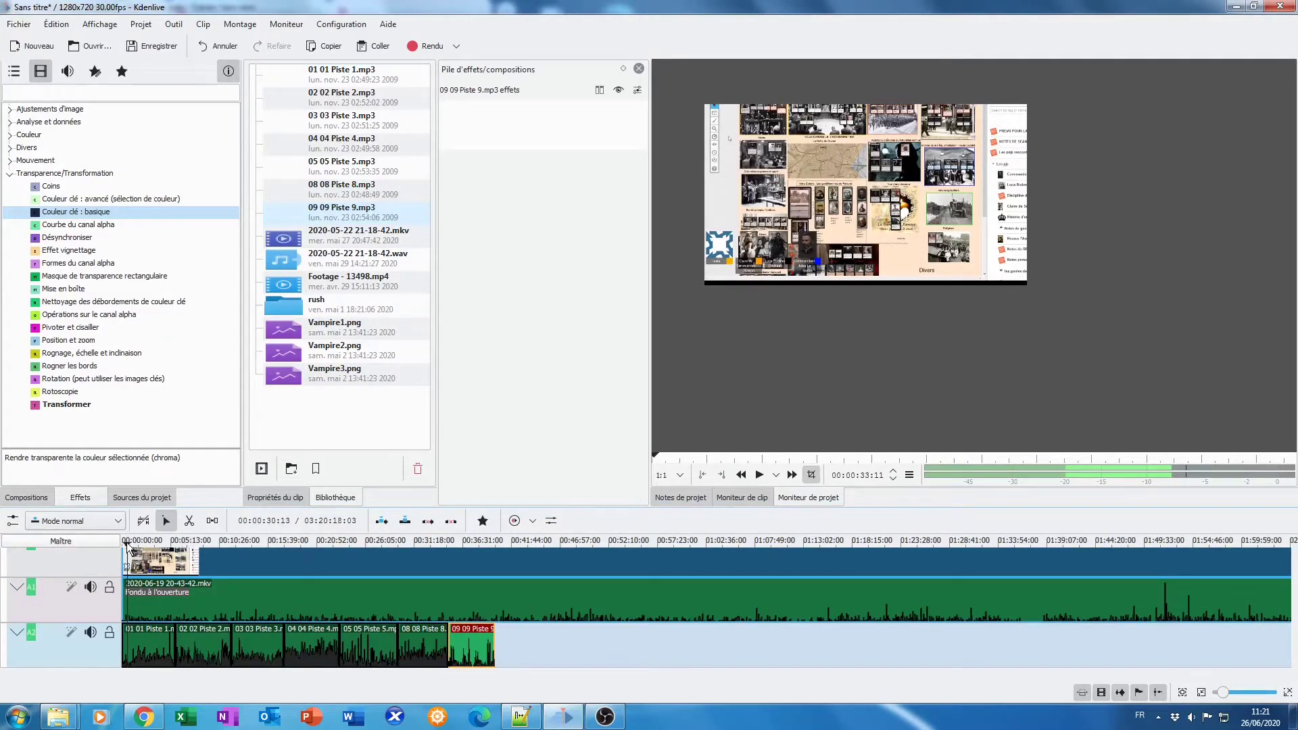
Step: Play the recording together with the background music from about 00:09:16:15 to judge the music's volume
left_click(208, 543)
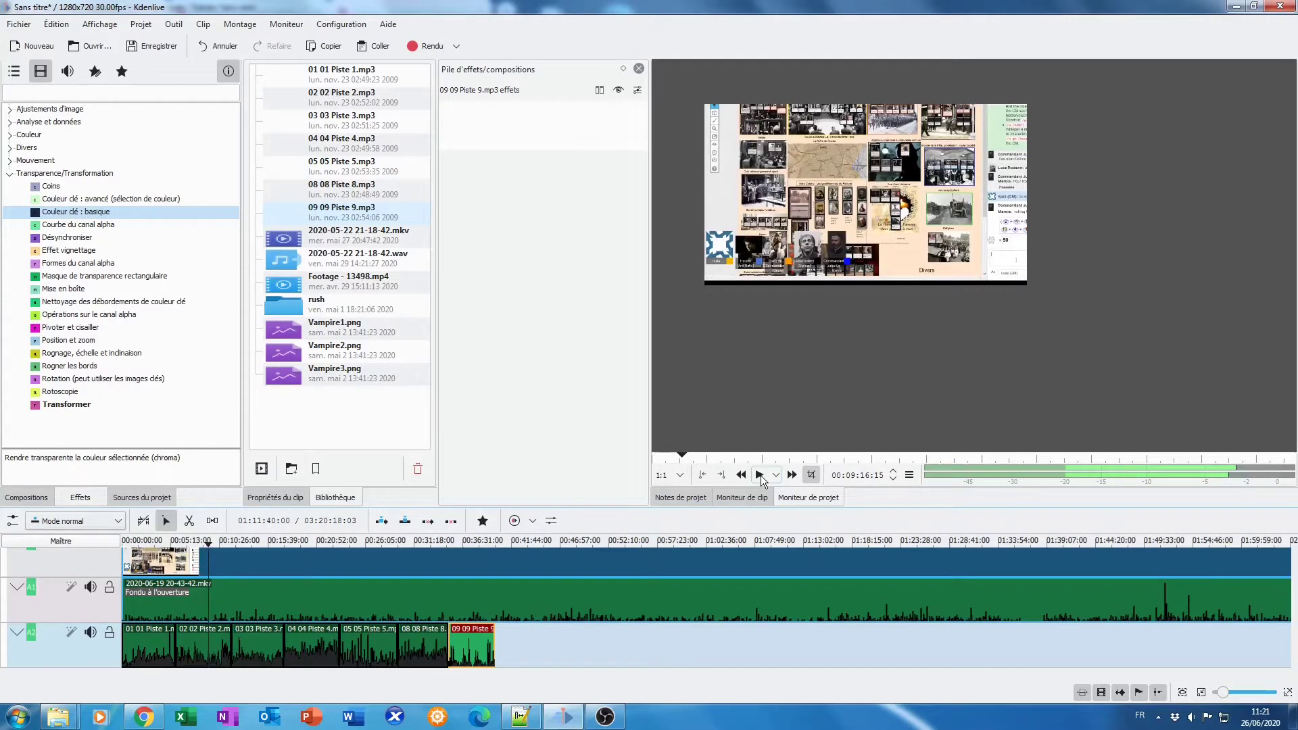
left_click(759, 475)
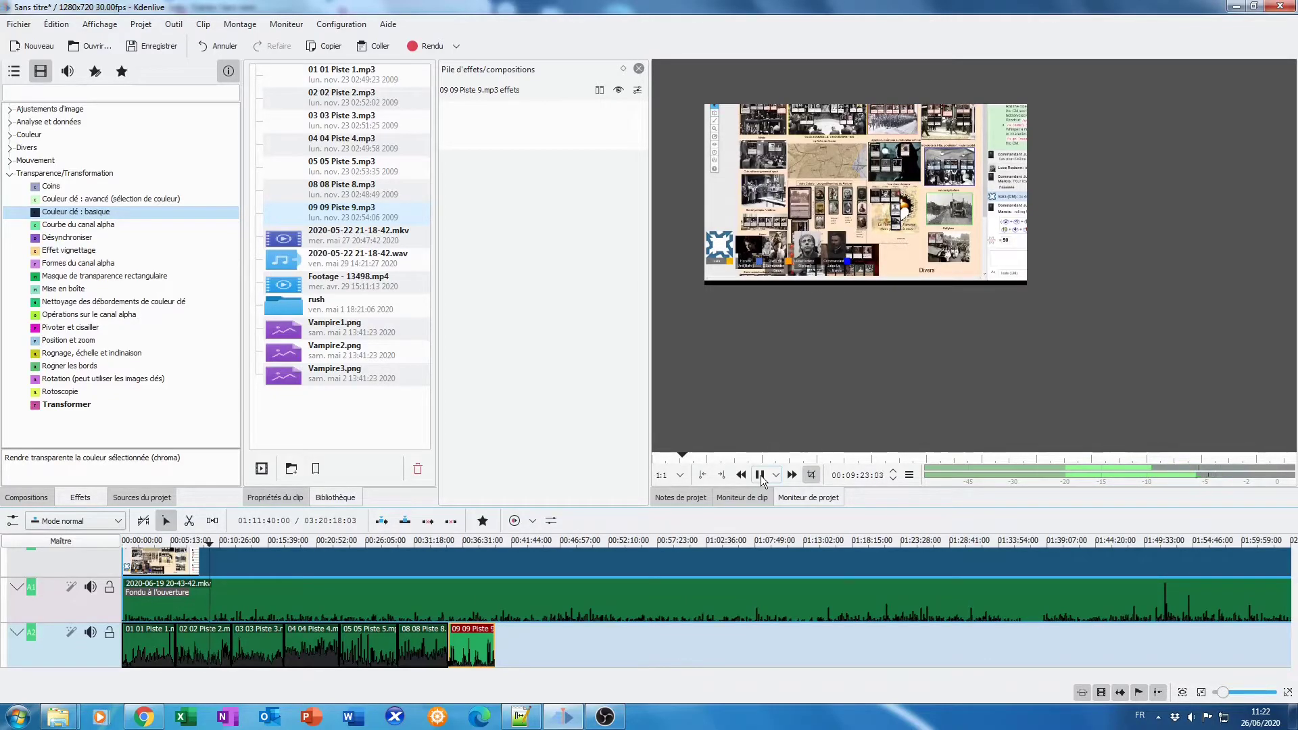
left_click(760, 475)
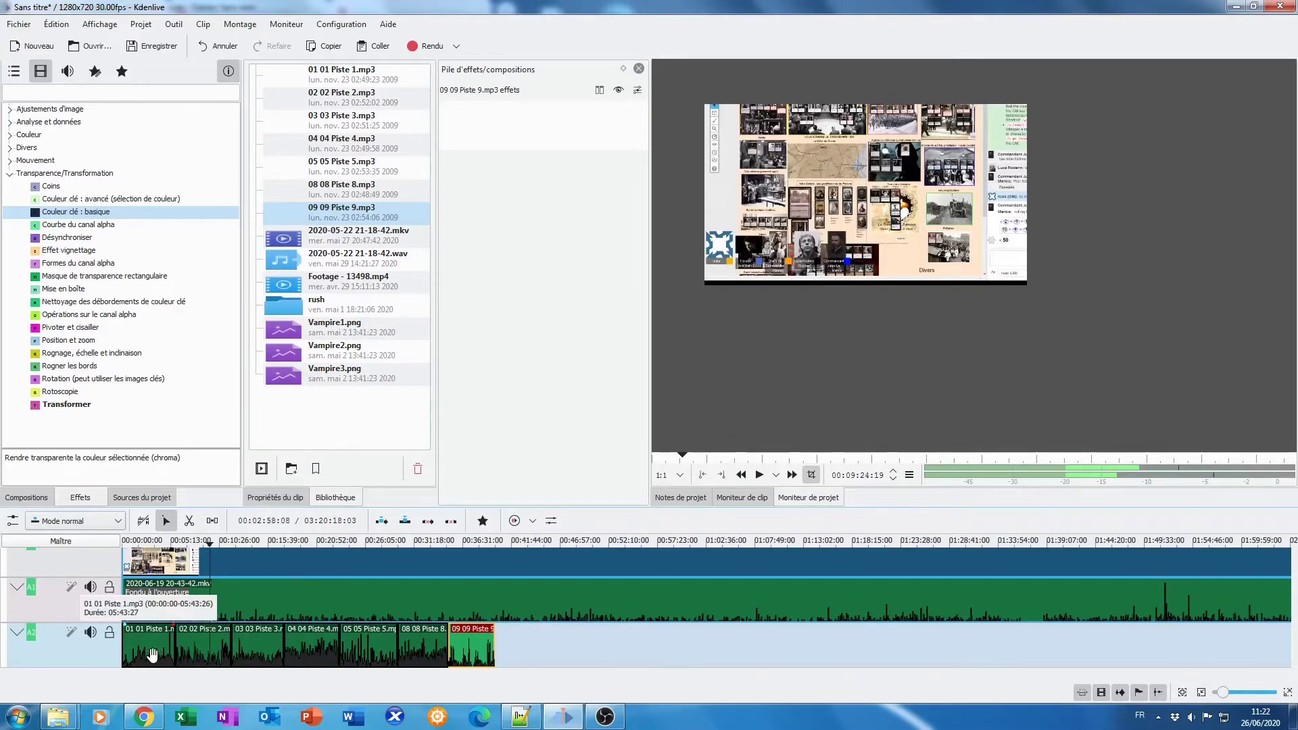
Step: Select the 01 01 Piste 1.mp3 clip on track A2 and list the Correction du son audio effects
left_click(525, 654)
left_click(144, 654)
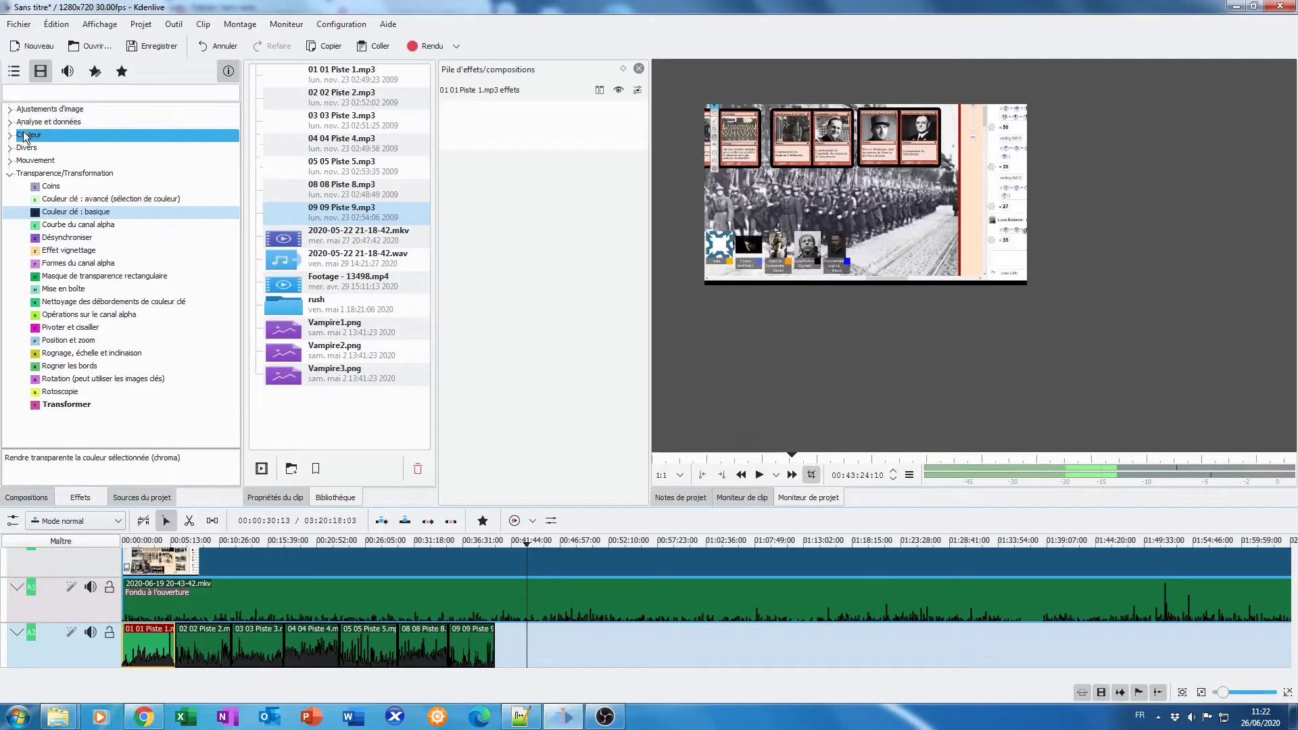
left_click(66, 73)
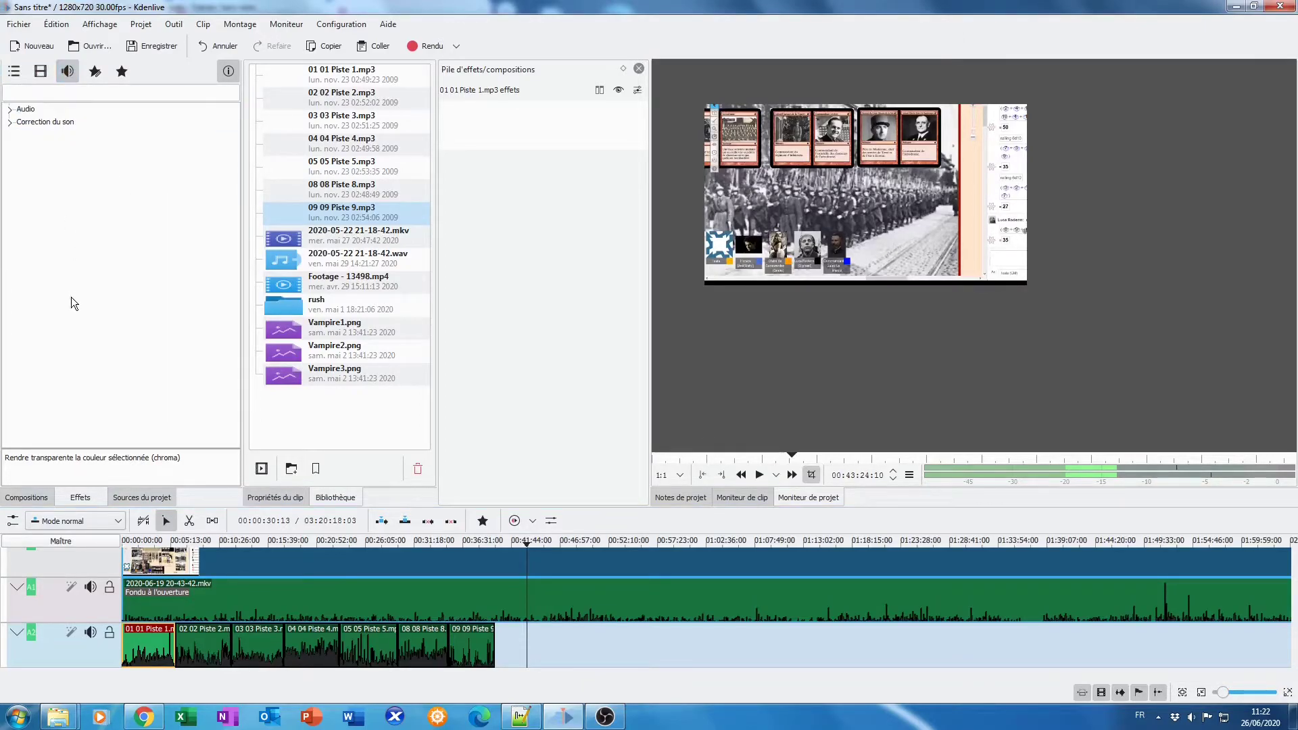
left_click(40, 72)
left_click(67, 73)
left_click(10, 122)
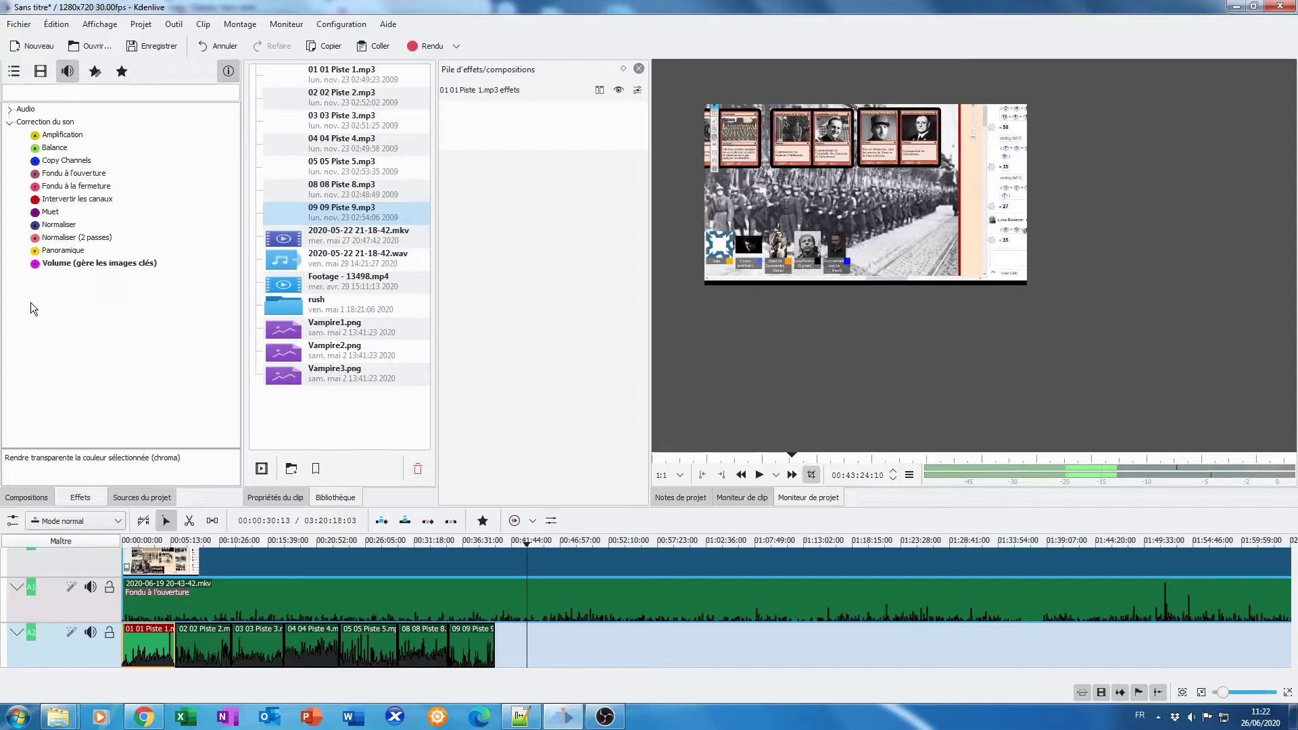
left_click_drag(62, 135, 151, 656)
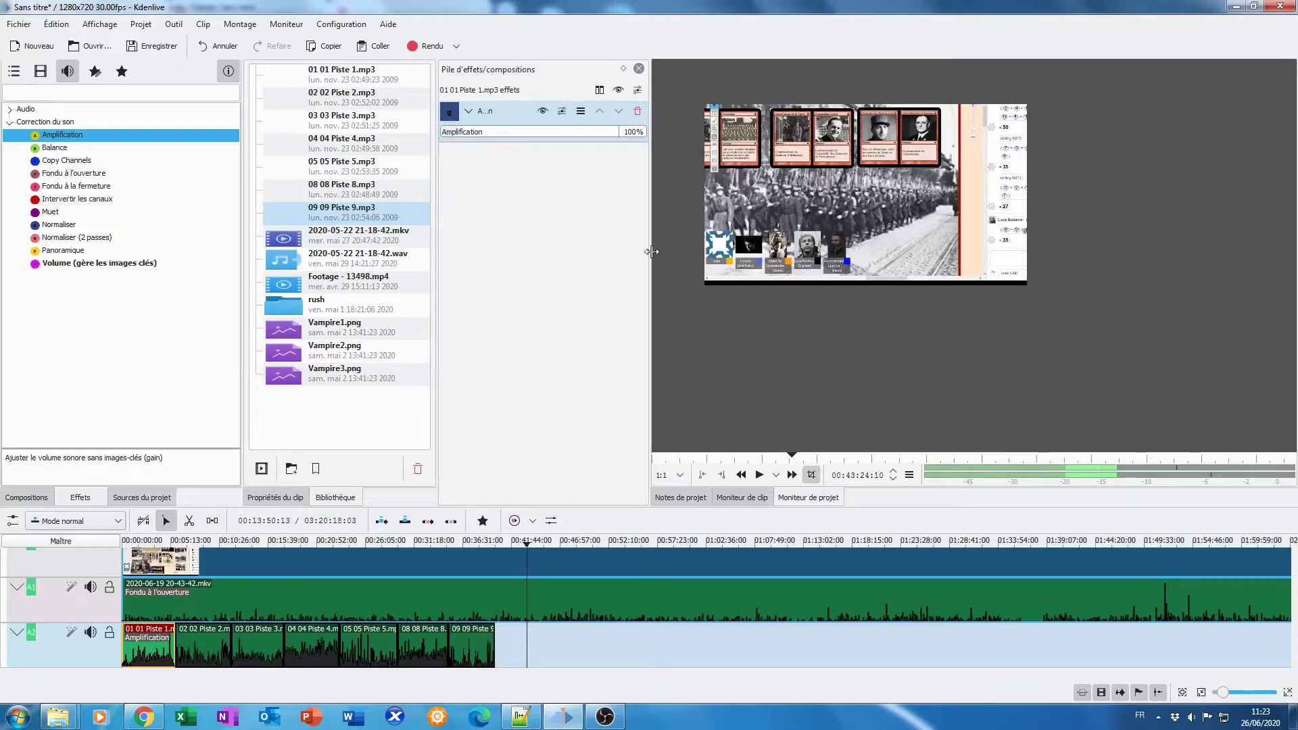
left_click_drag(650, 250, 769, 250)
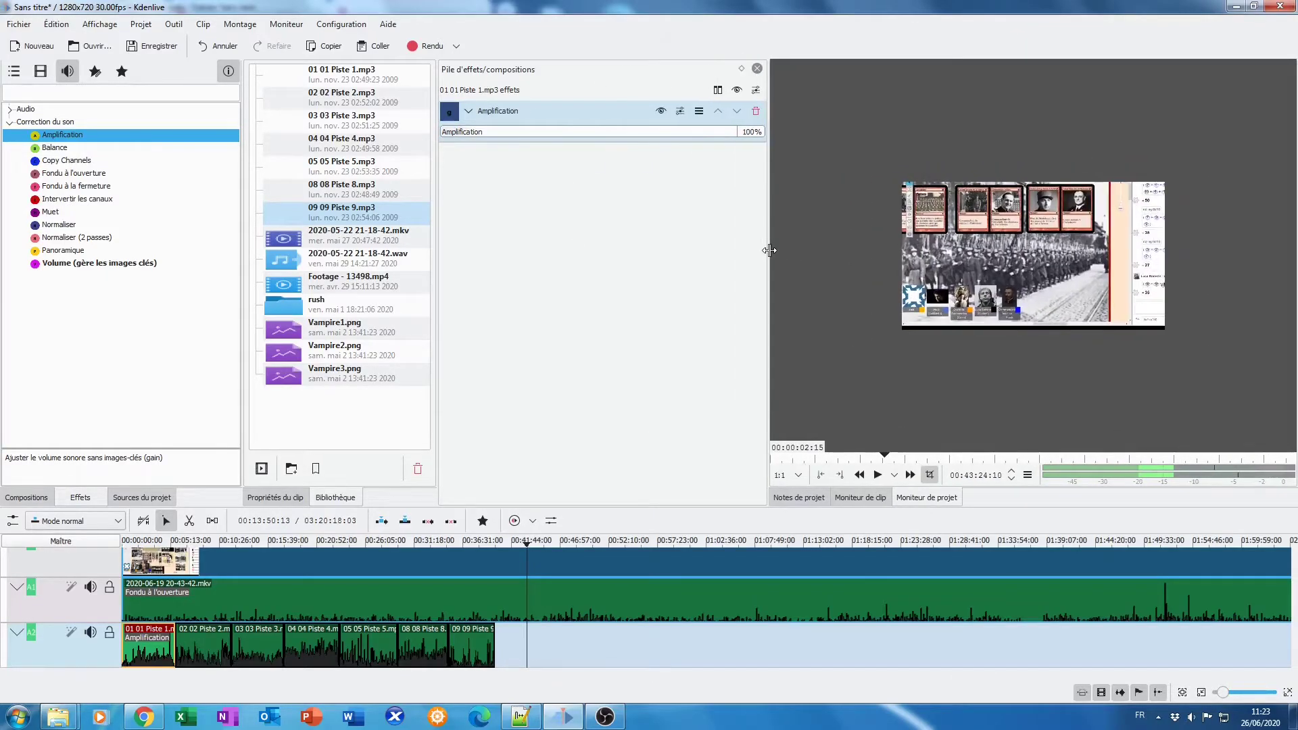
left_click_drag(457, 132, 475, 136)
left_click(755, 111)
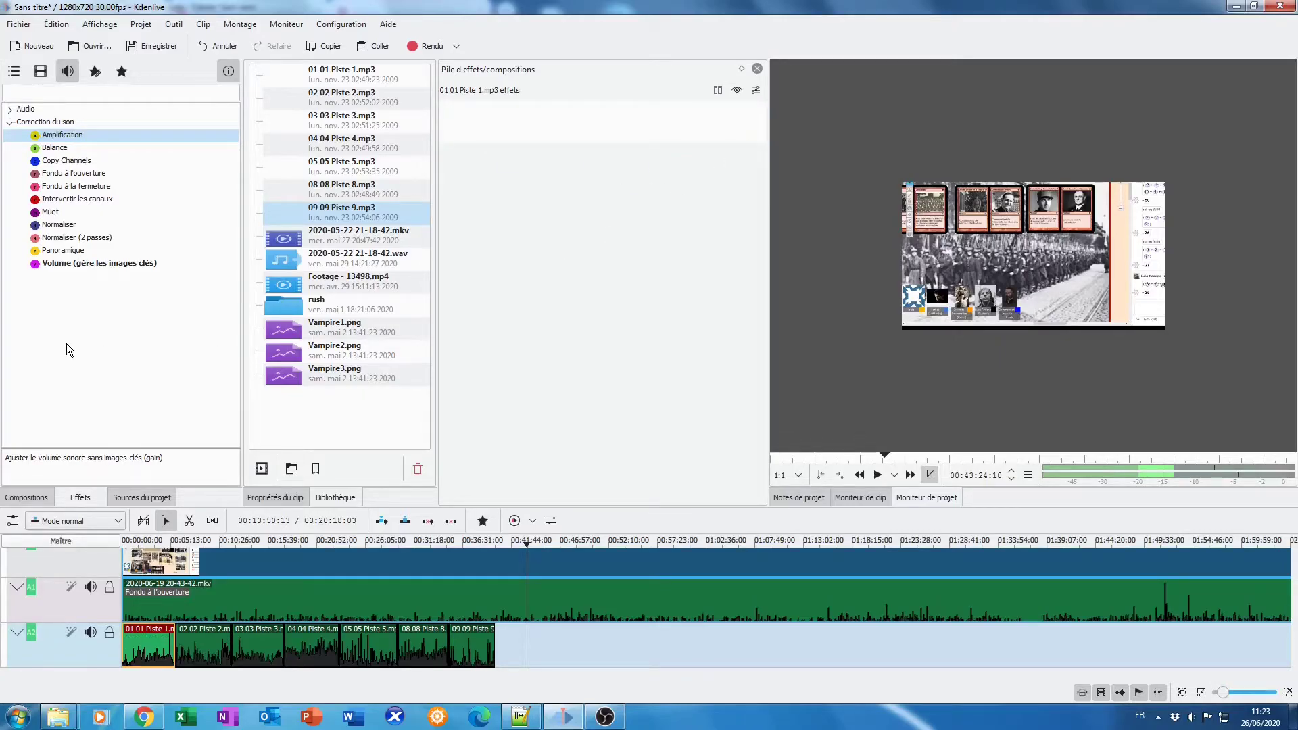
Step: Add the Volume (gère les images clés) effect to 01 01 Piste 1.mp3 and set its amplification to -30 dB
left_click(87, 263)
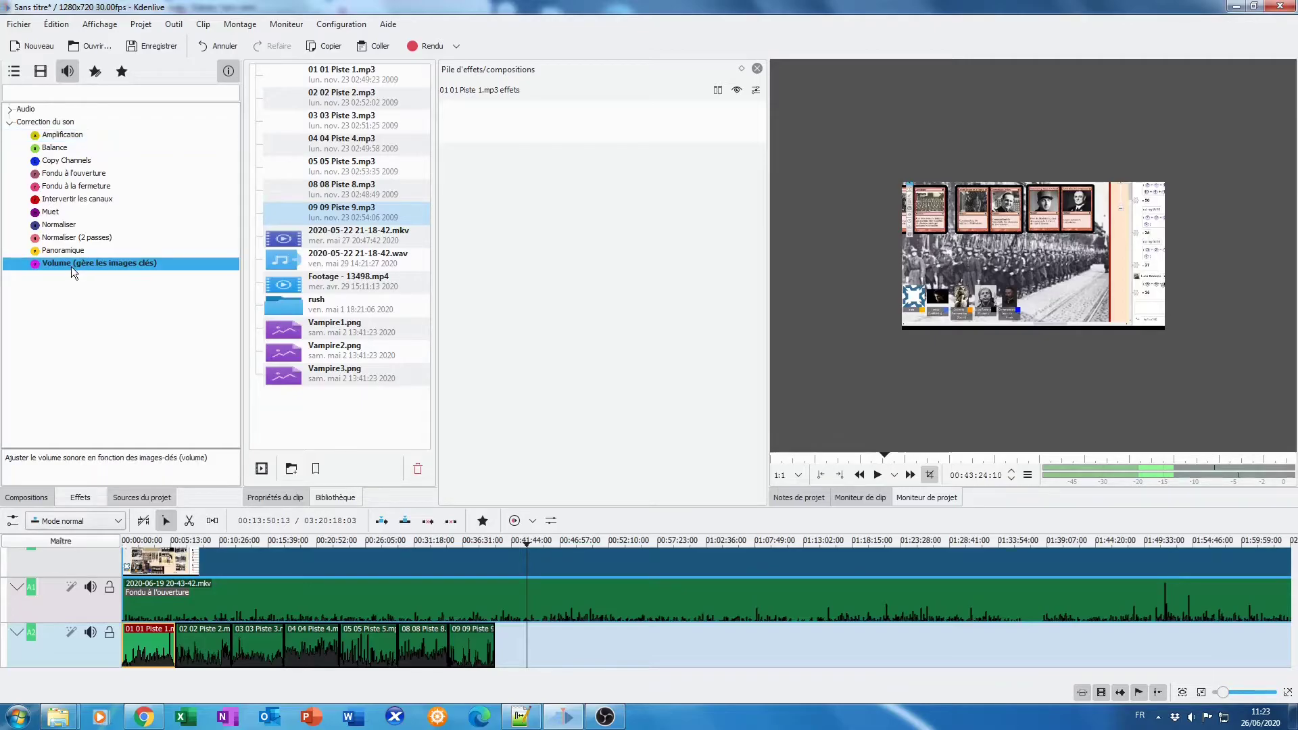
left_click_drag(66, 264, 152, 654)
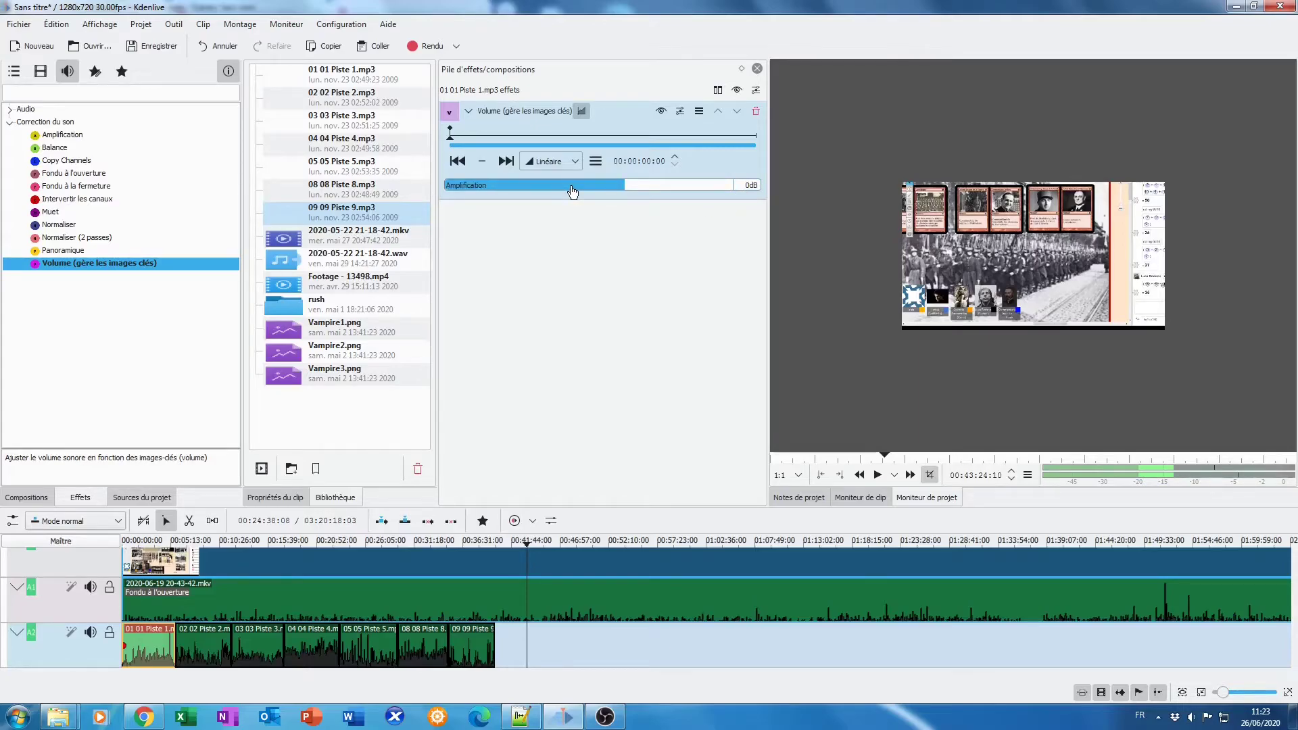
left_click(537, 193)
left_click_drag(538, 193, 574, 189)
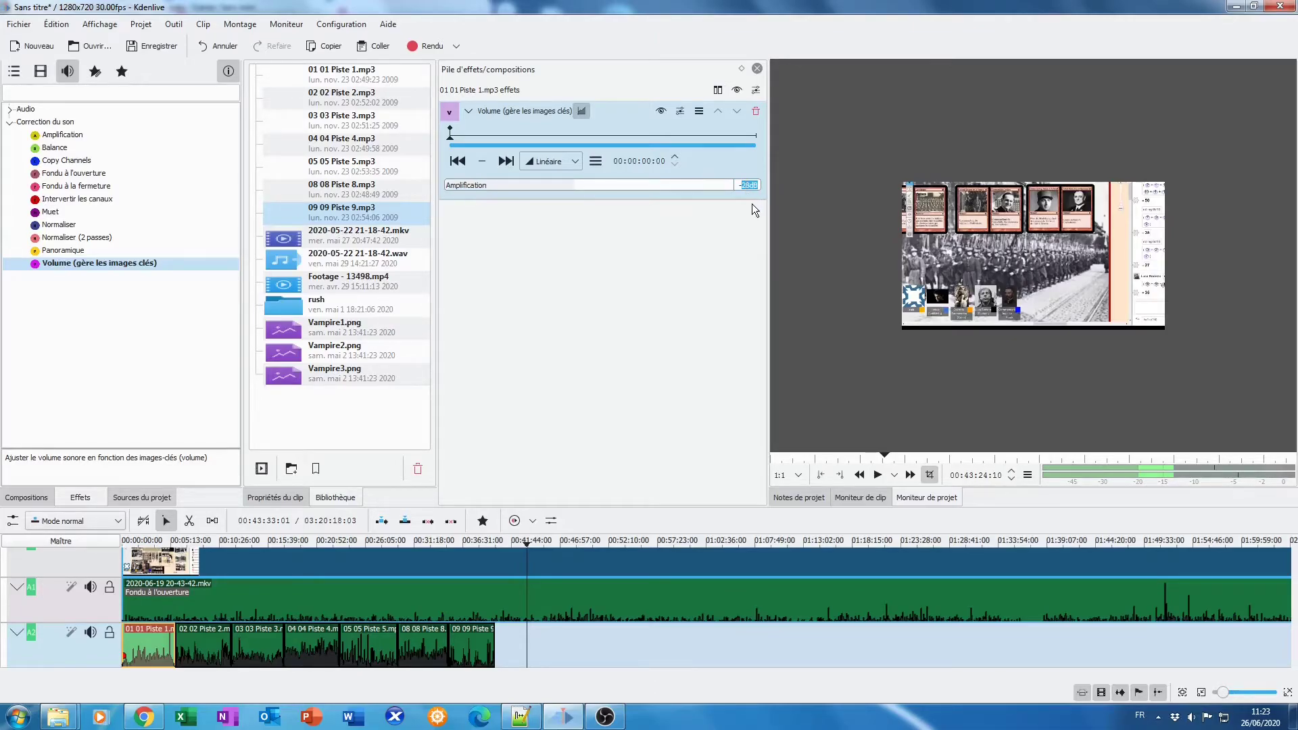
type("-30")
key("Return")
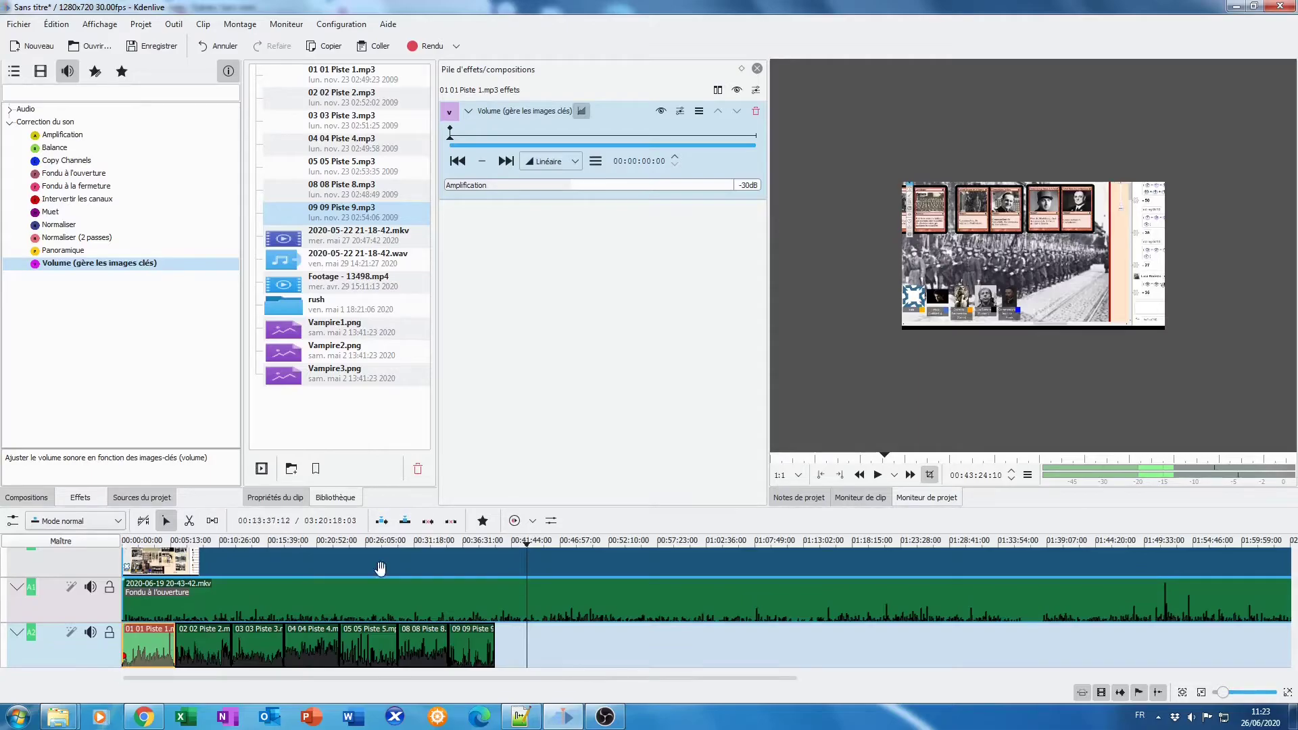
Step: Play the mix from 00:05:00:00, and again across the change from the first music track to the second
left_click(171, 542)
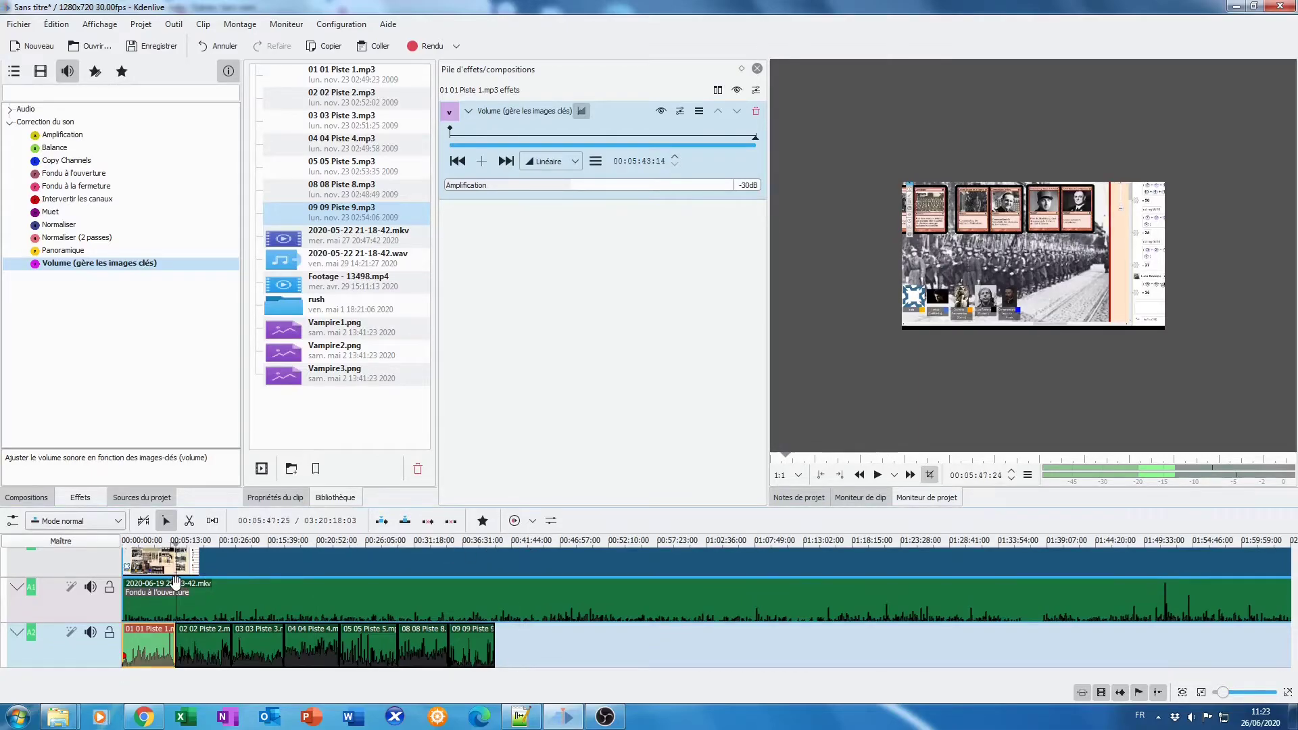
left_click_drag(170, 582, 169, 581)
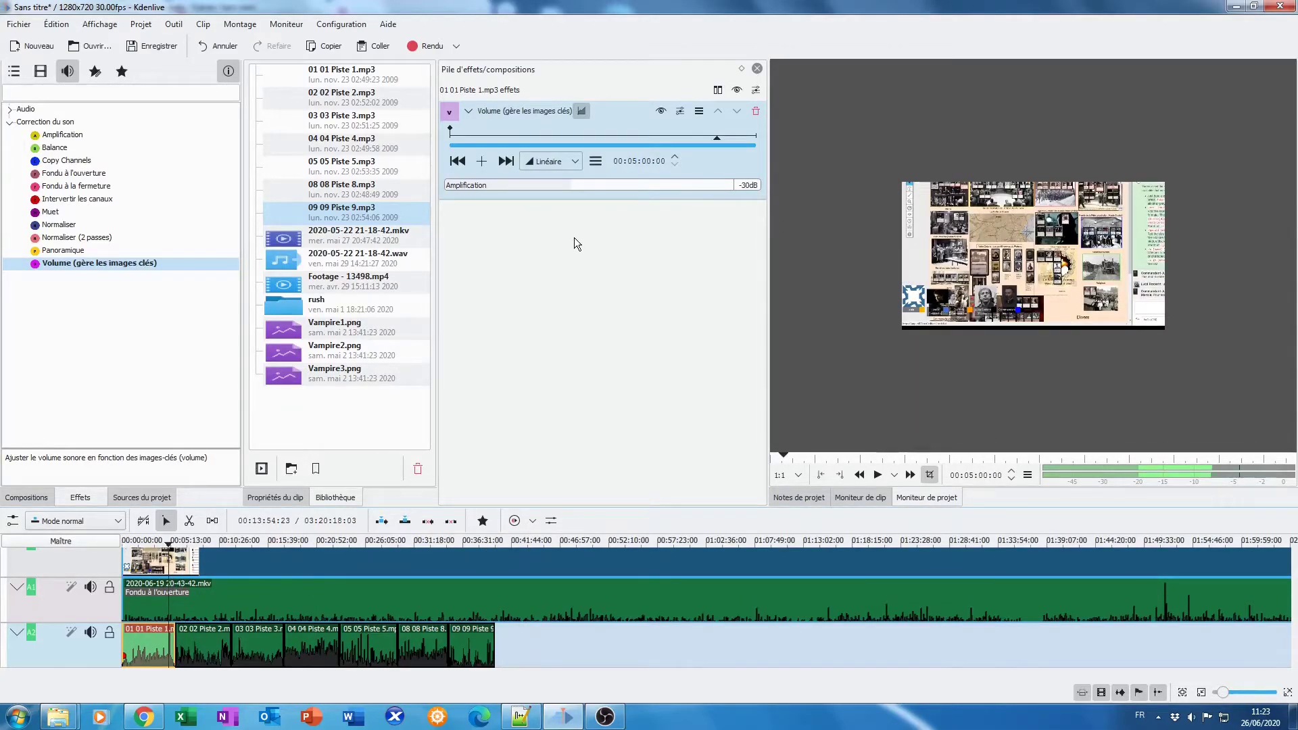
left_click(877, 475)
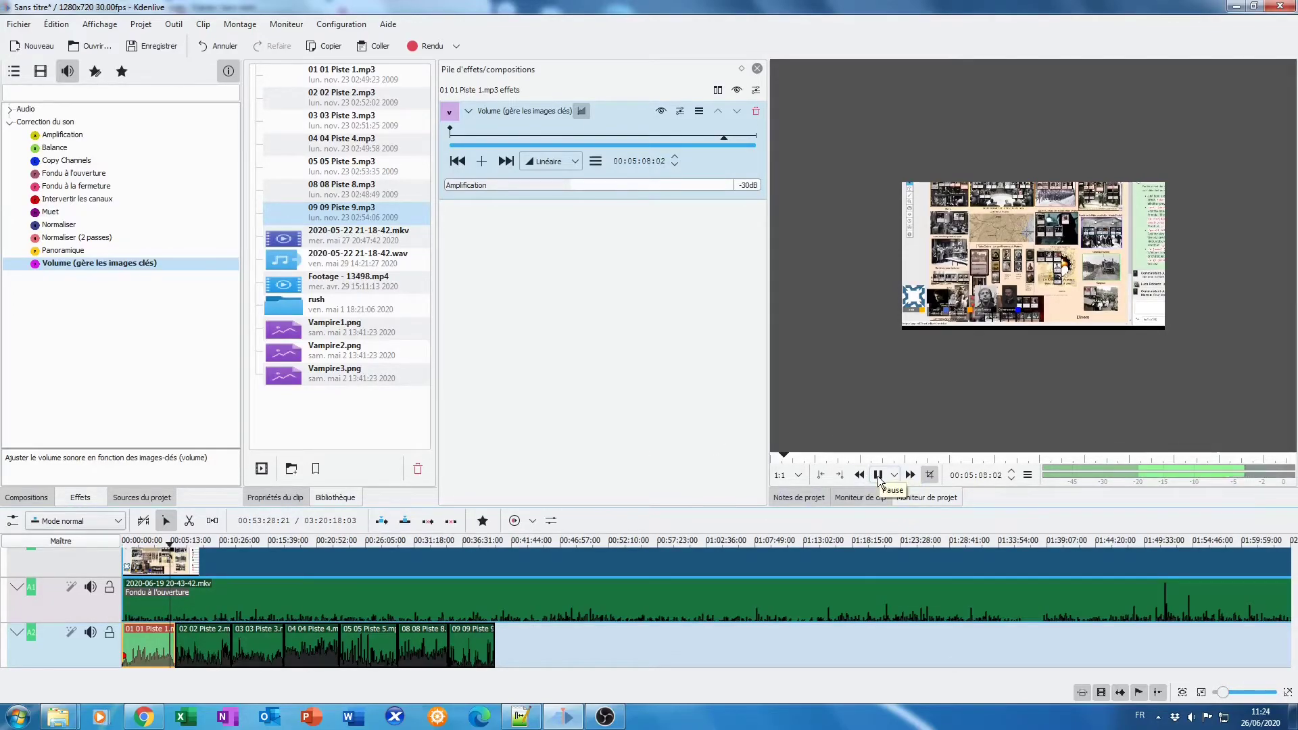
left_click(878, 475)
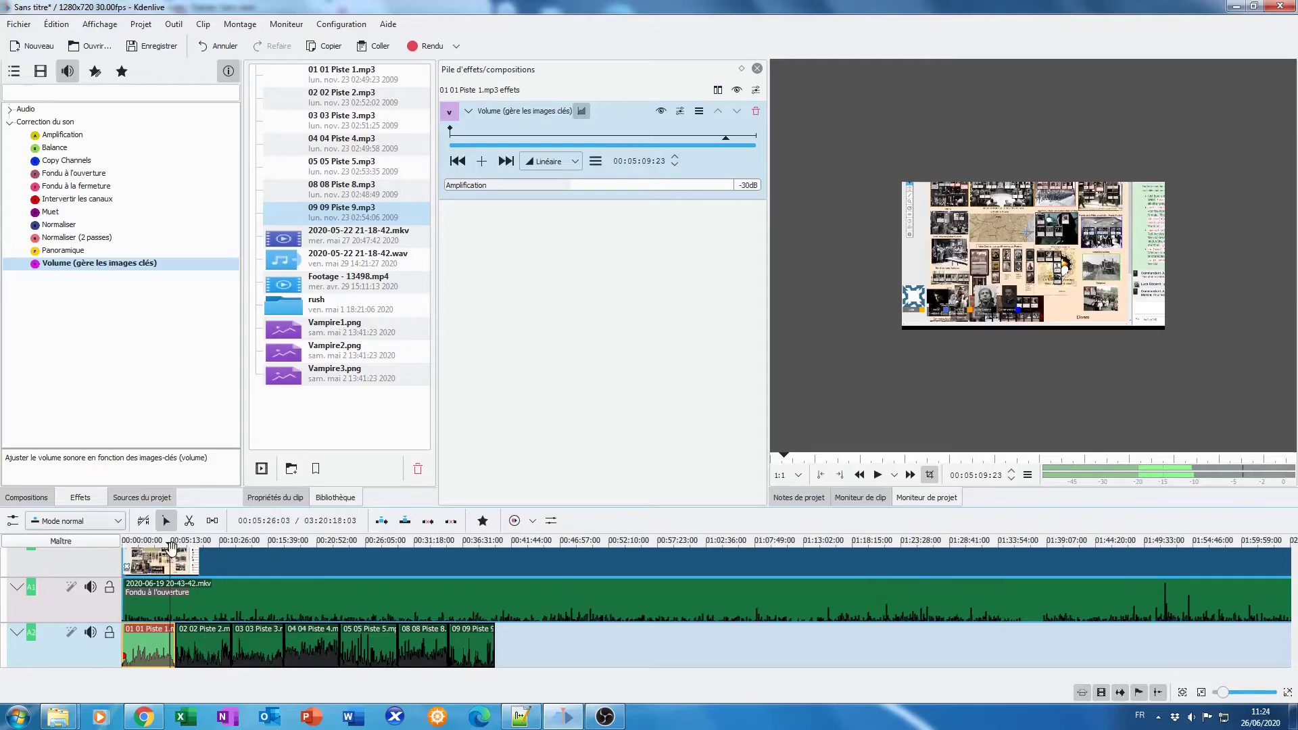
left_click(169, 544)
left_click(877, 475)
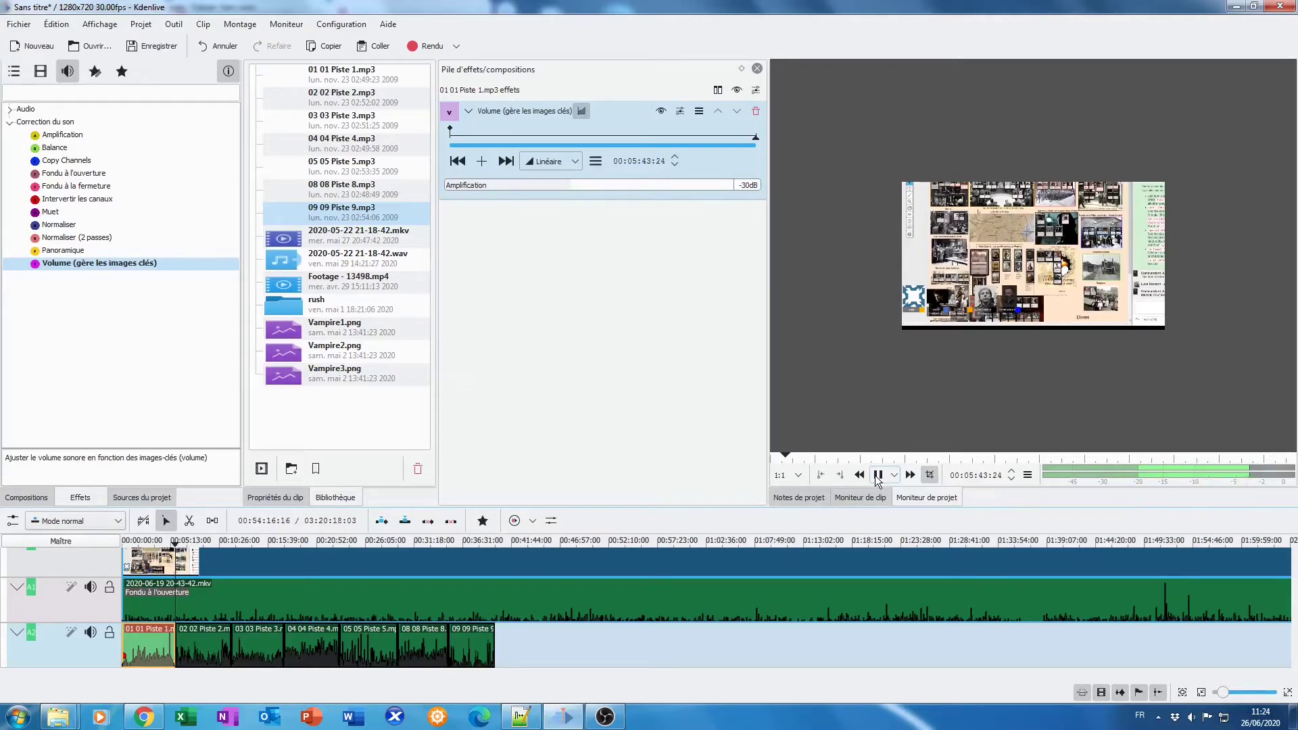
left_click(877, 475)
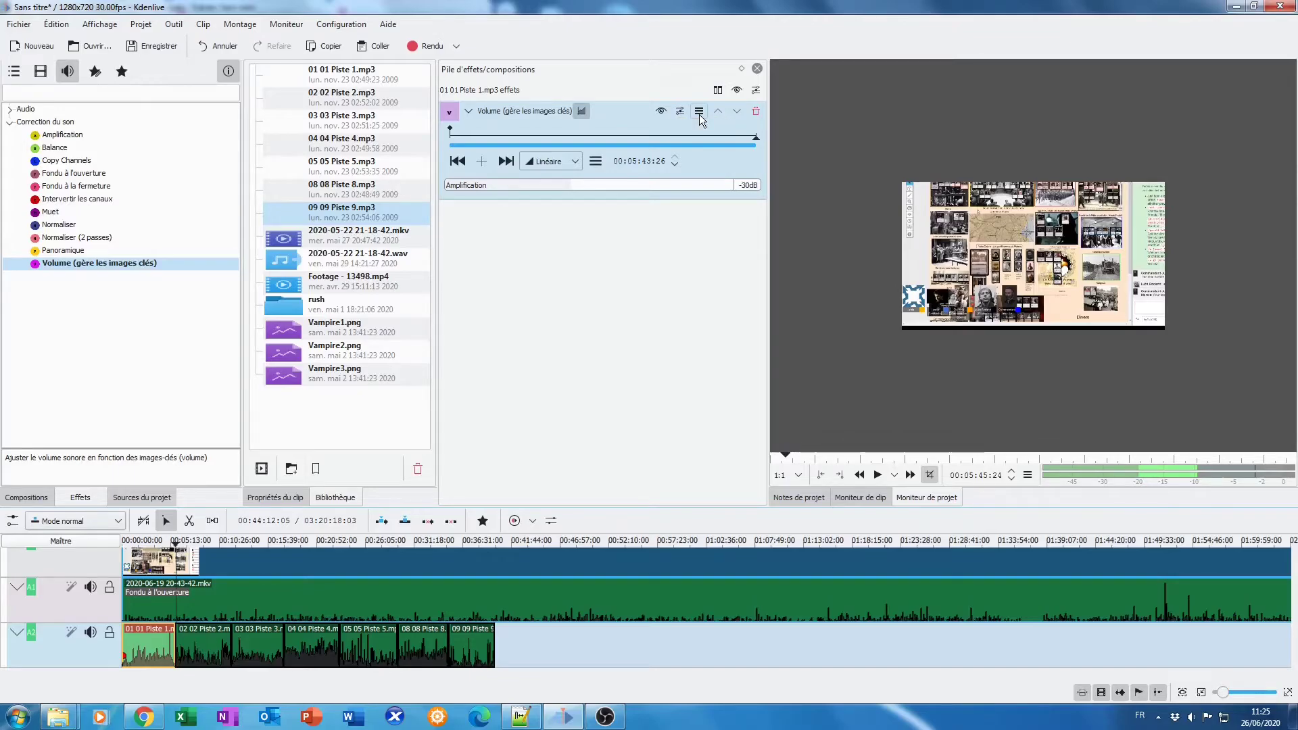
Step: Look at the options for saving the Volume effect of 01 01 Piste 1.mp3 as a custom effect
left_click(468, 111)
left_click(467, 111)
left_click(699, 113)
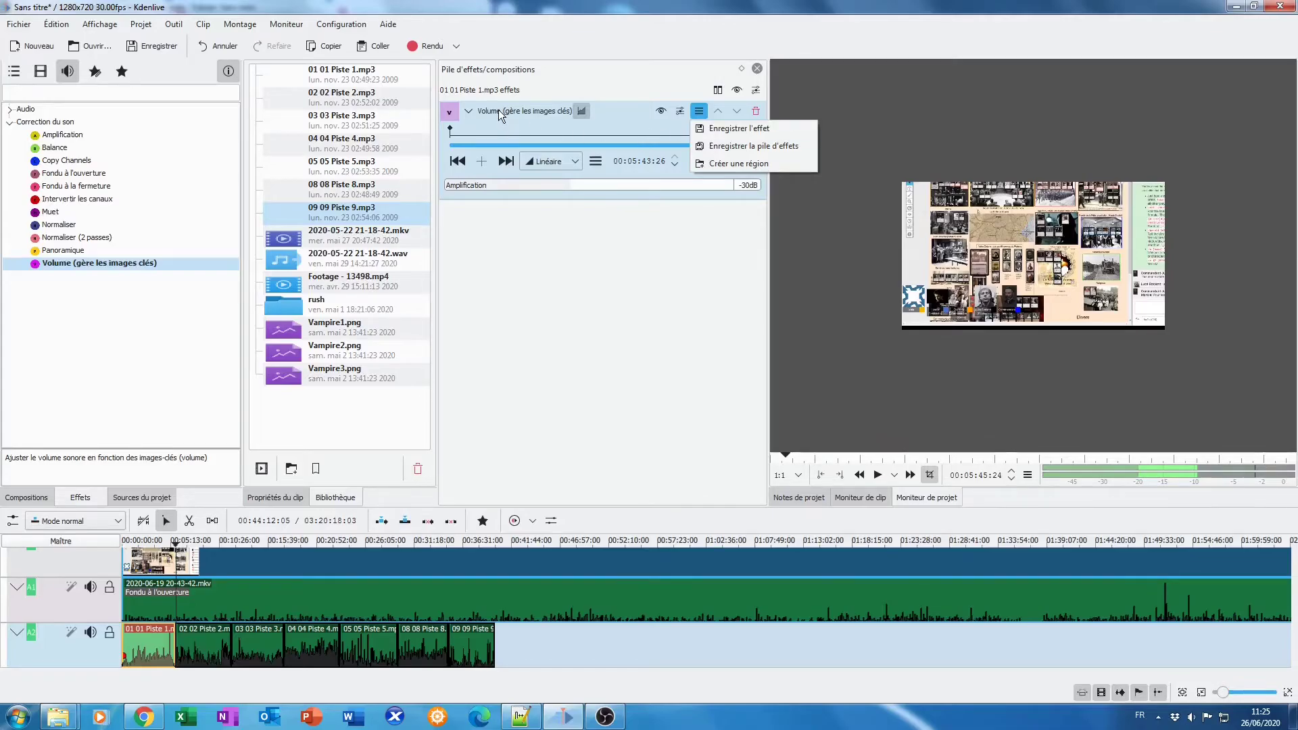
left_click(578, 318)
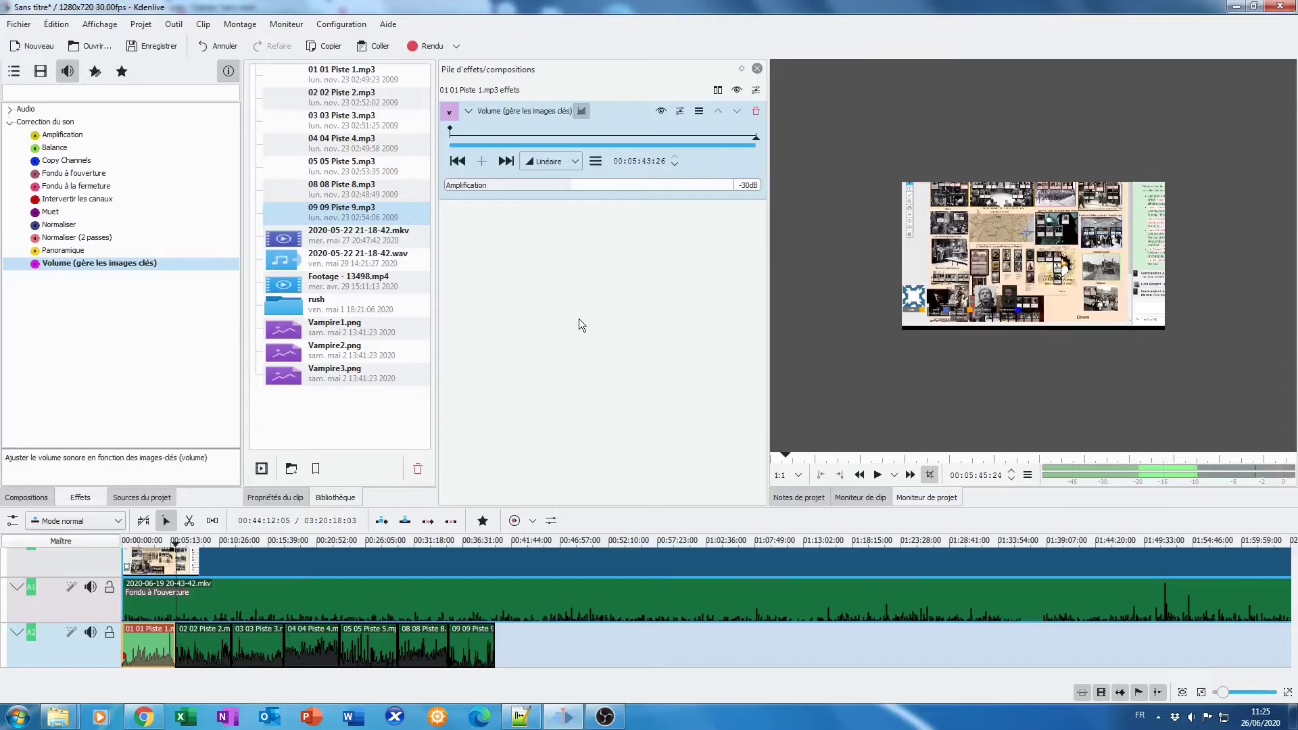
Step: Apply the custom -30db effect to 02 02 Piste 2.mp3 and compare its settings with those of Piste 1
left_click(96, 72)
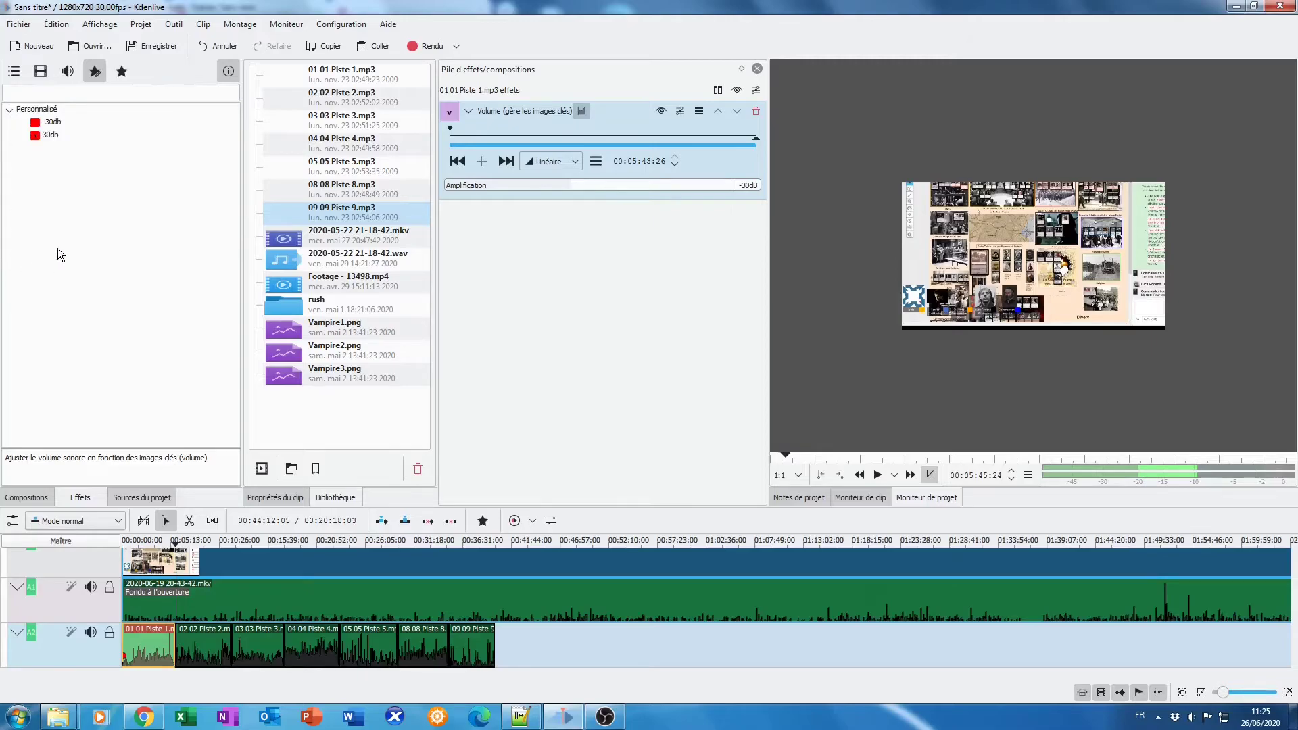
left_click(53, 123)
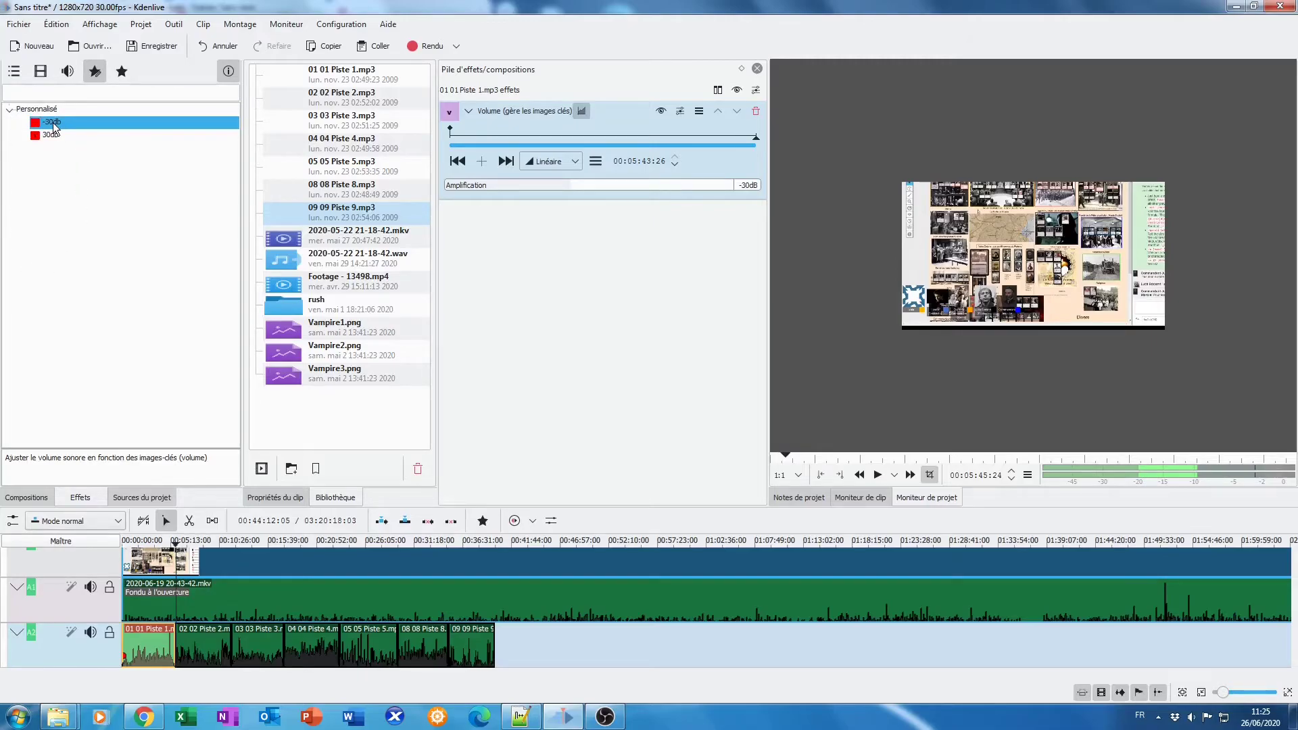
left_click(54, 124)
left_click_drag(125, 188, 188, 634)
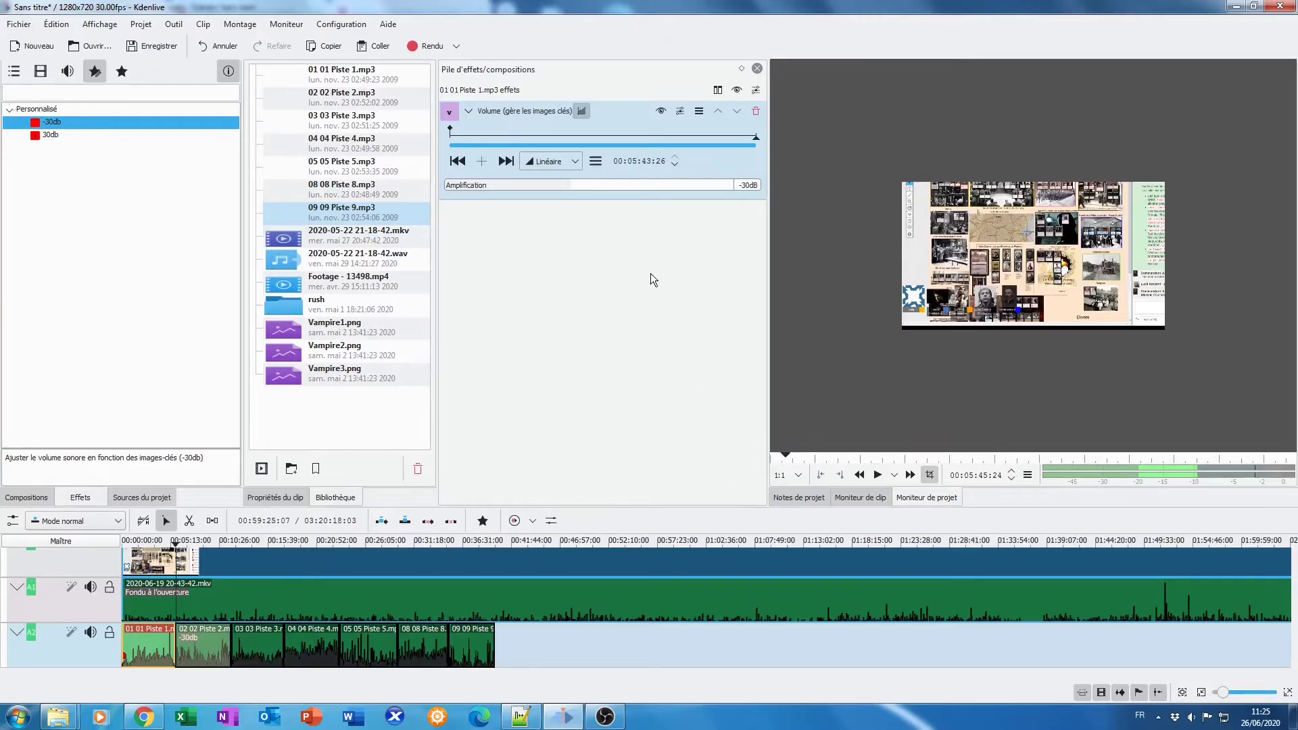
left_click(150, 649)
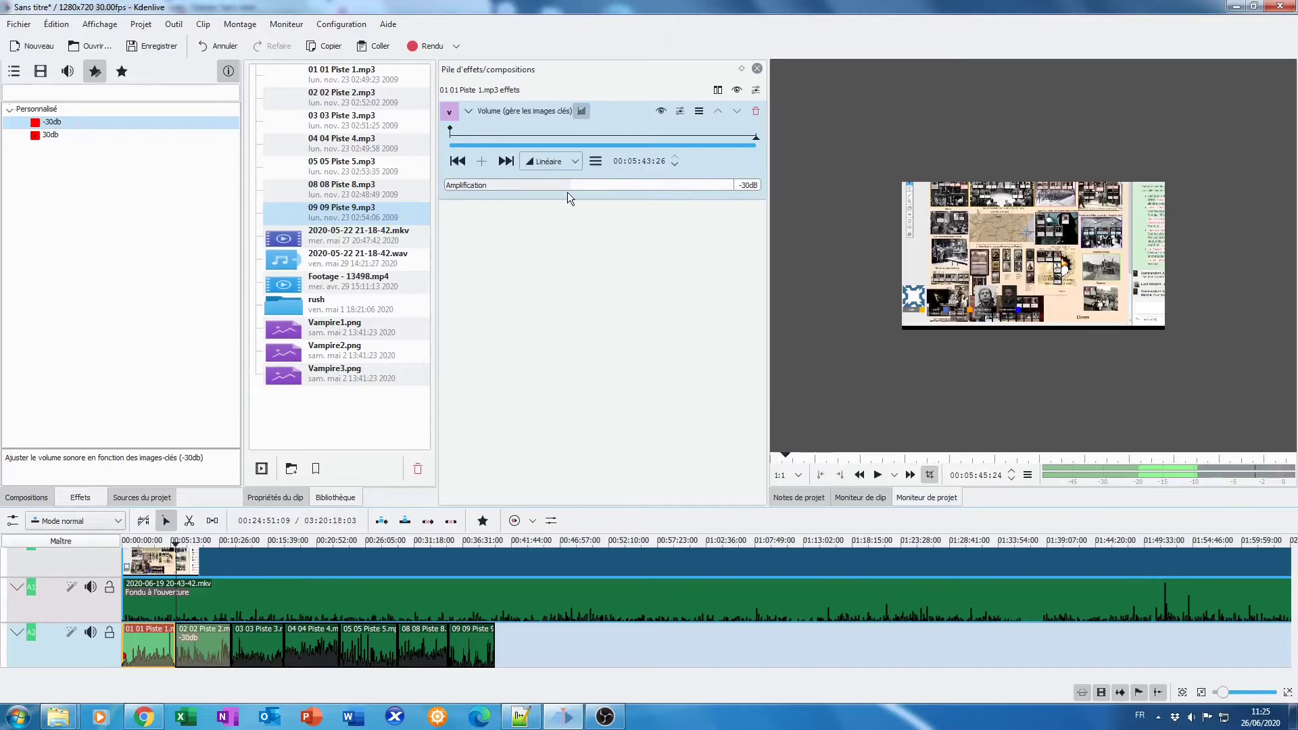
left_click(201, 656)
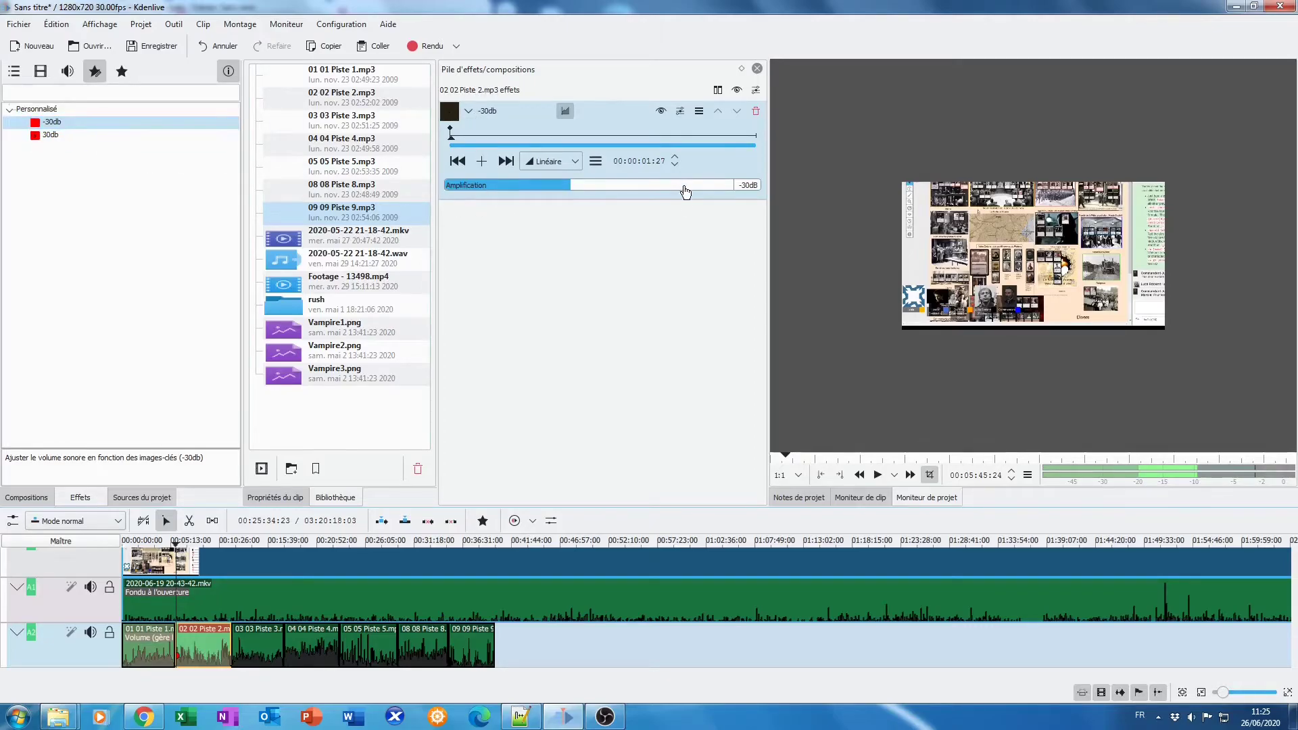
Step: Apply the custom -30db effect to the Piste 3, 4, 5, 8 and 9 clips on track A2
left_click_drag(52, 121, 96, 134)
left_click_drag(280, 623, 330, 625)
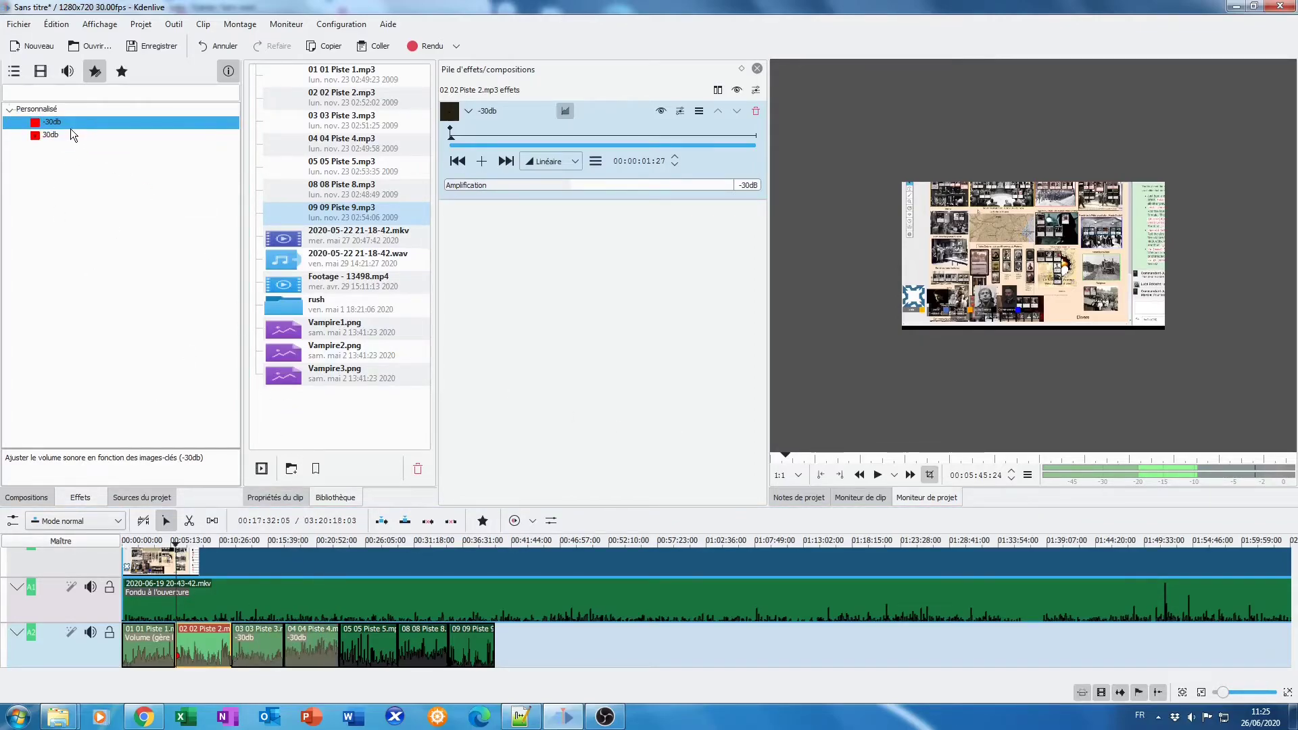
left_click_drag(399, 649, 416, 646)
left_click_drag(54, 124, 472, 651)
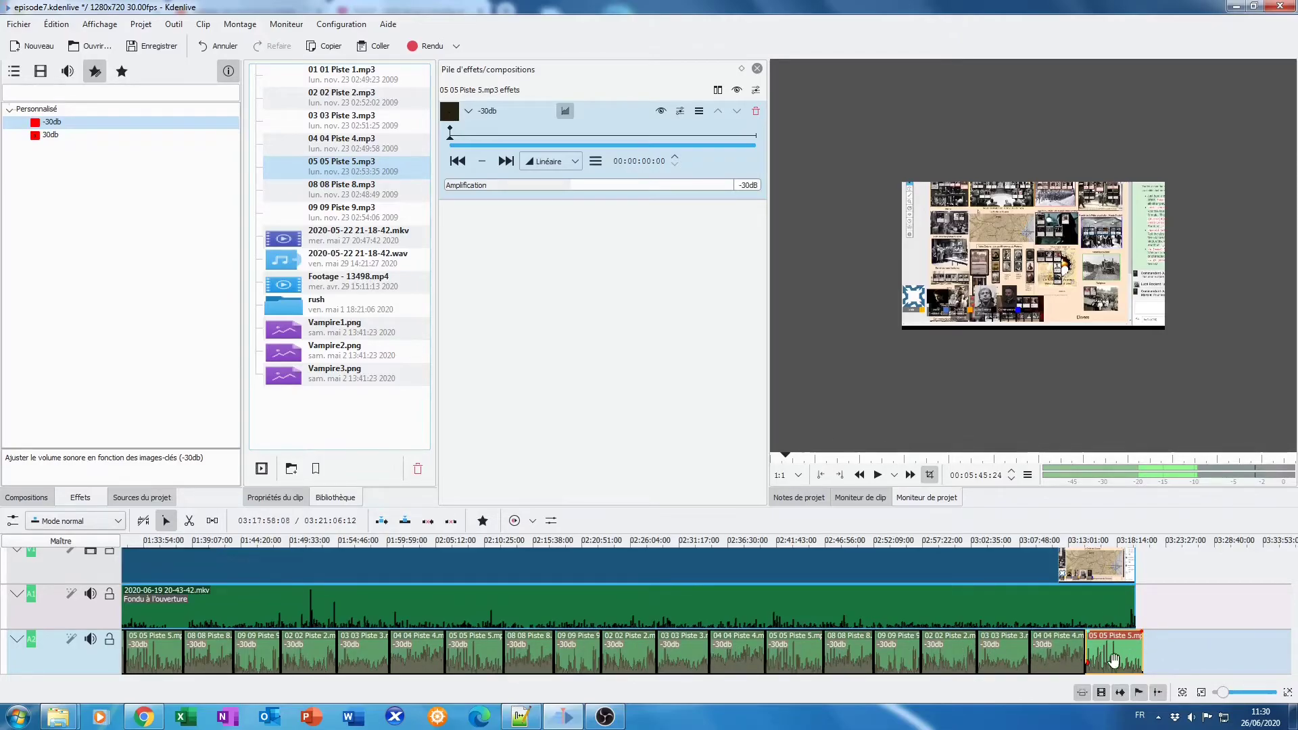
Step: Show the entire timeline and compare the length of the music on A2 with the recording
scroll(1228, 698, "down", 2)
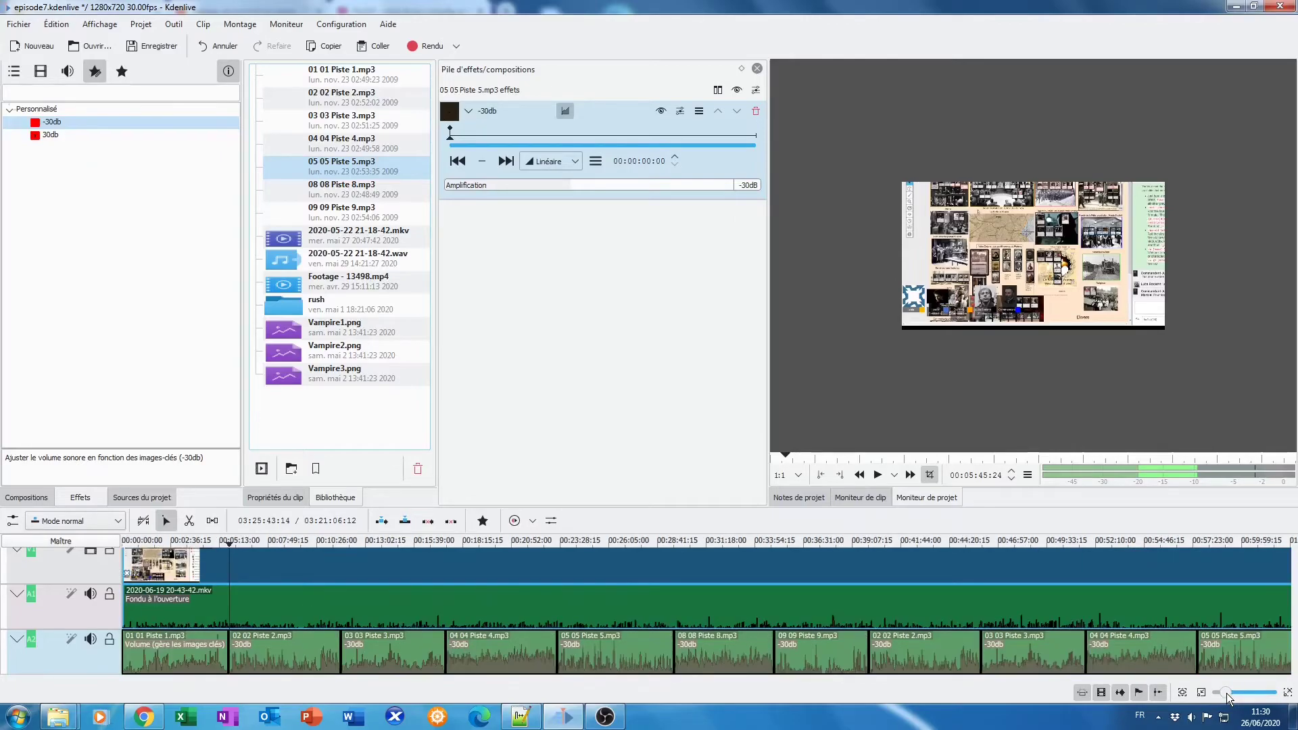
scroll(1228, 698, "up", 4)
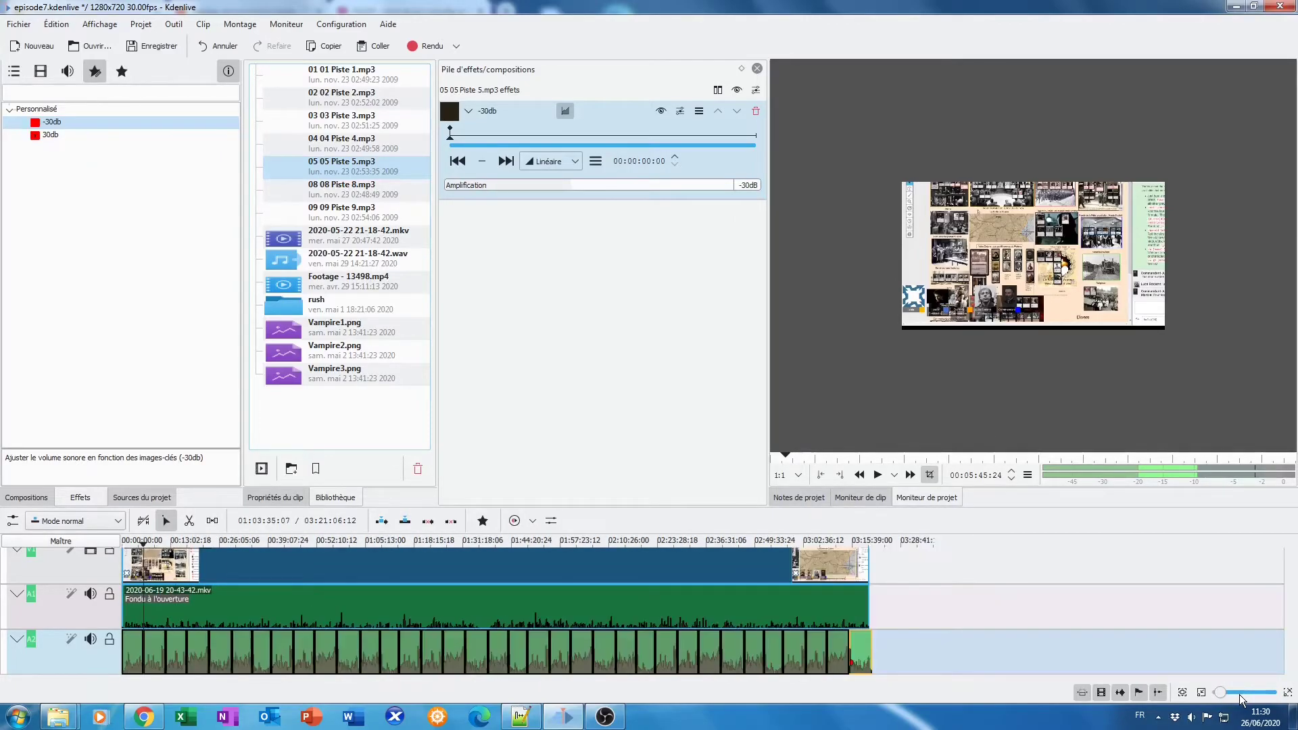
scroll(1236, 695, "down", 2)
scroll(1235, 695, "up", 1)
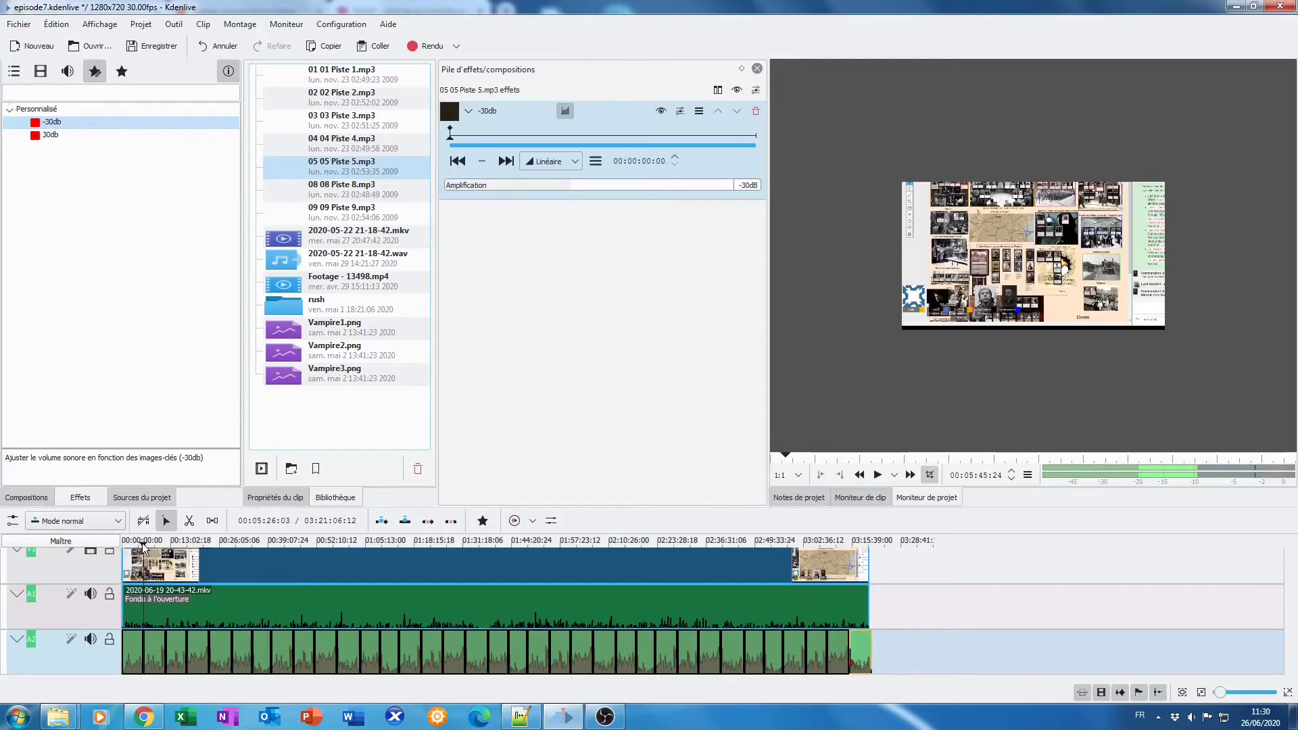
Step: Cut the last Piste 5 clip on track A2 where the recording ends and delete the excess piece
left_click(861, 543)
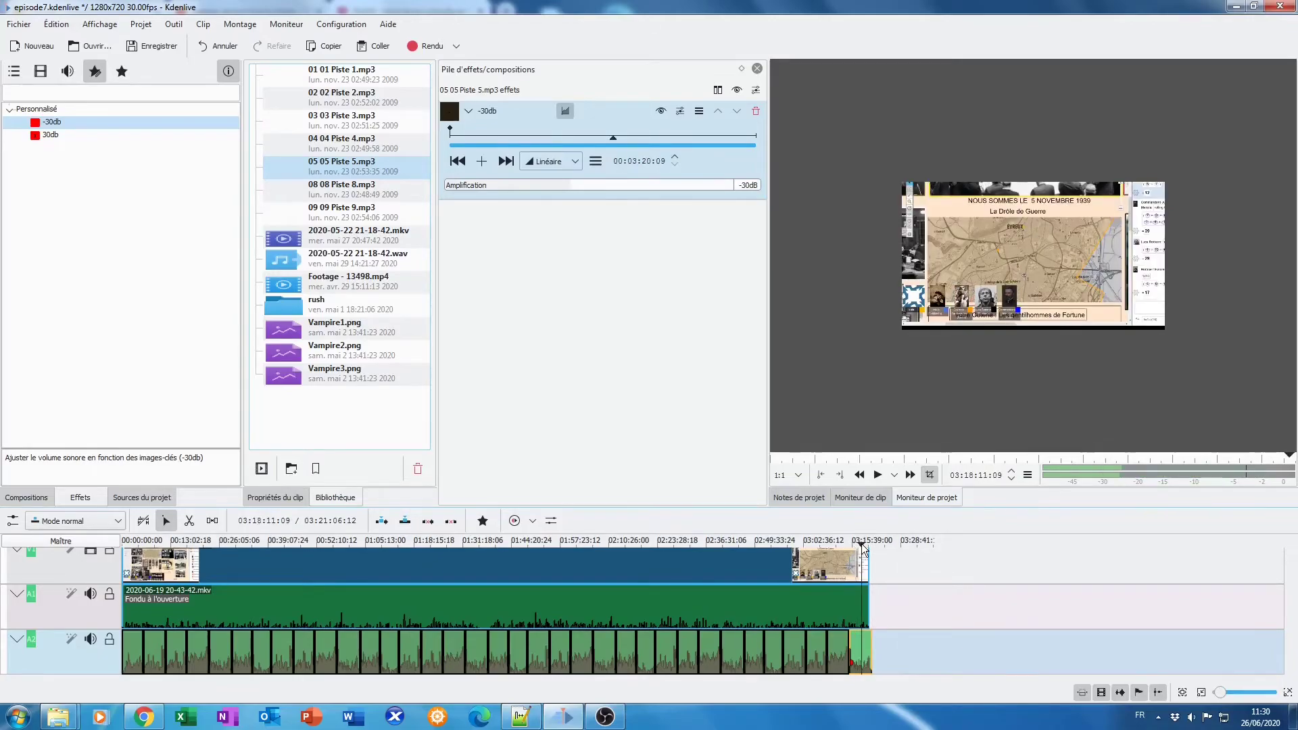
scroll(1245, 694, "up", 2)
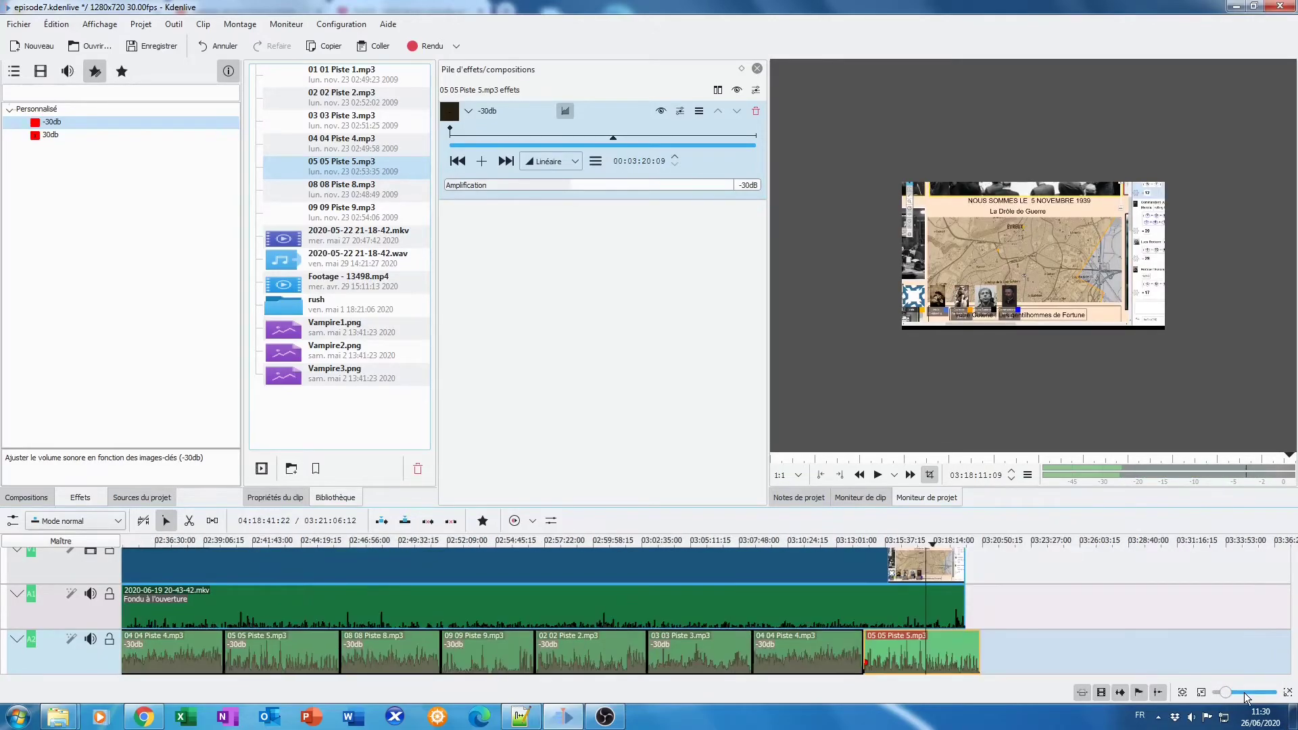
scroll(1245, 696, "up", 4)
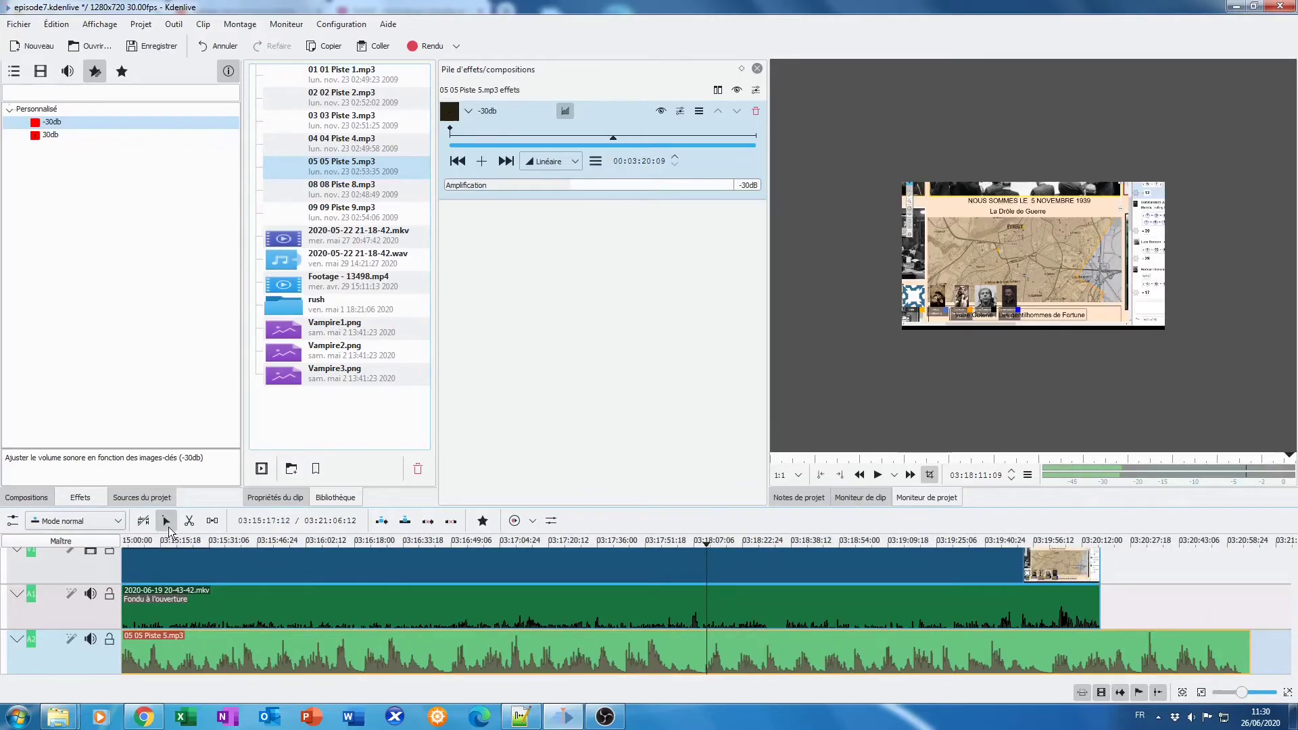
left_click(189, 521)
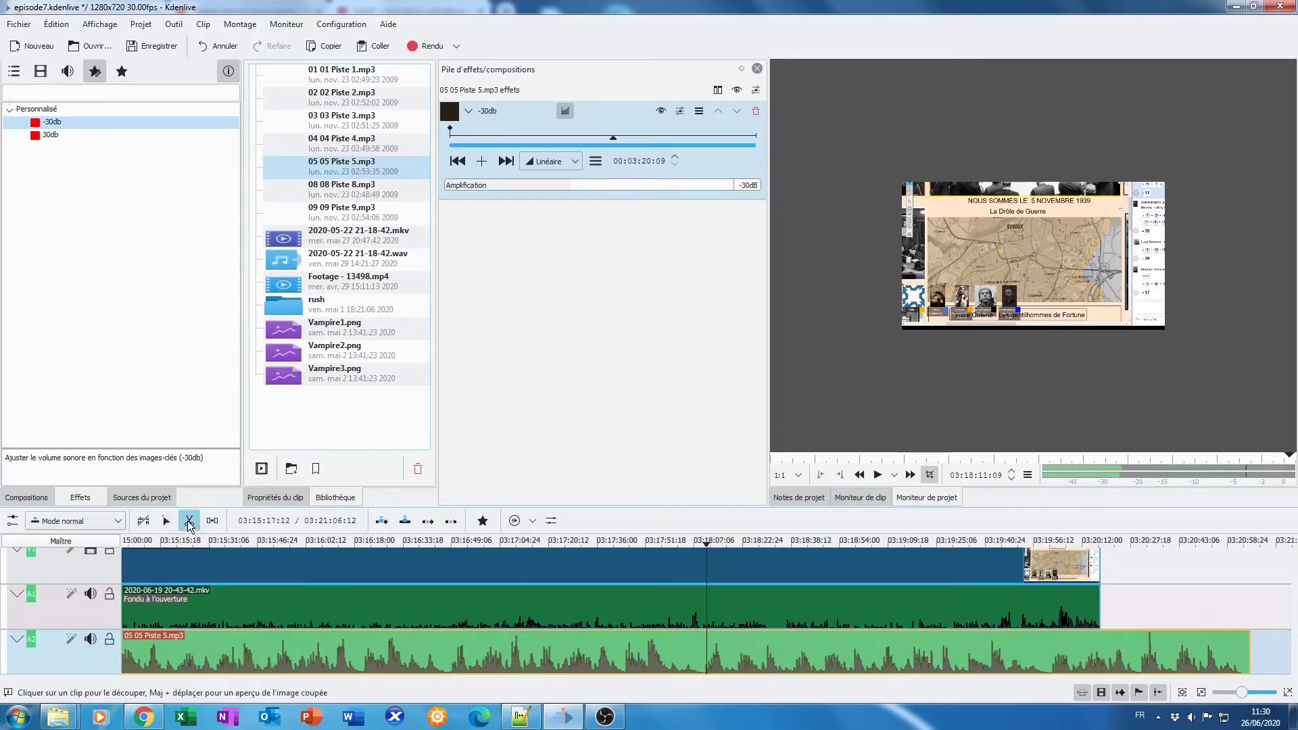
left_click(1099, 655)
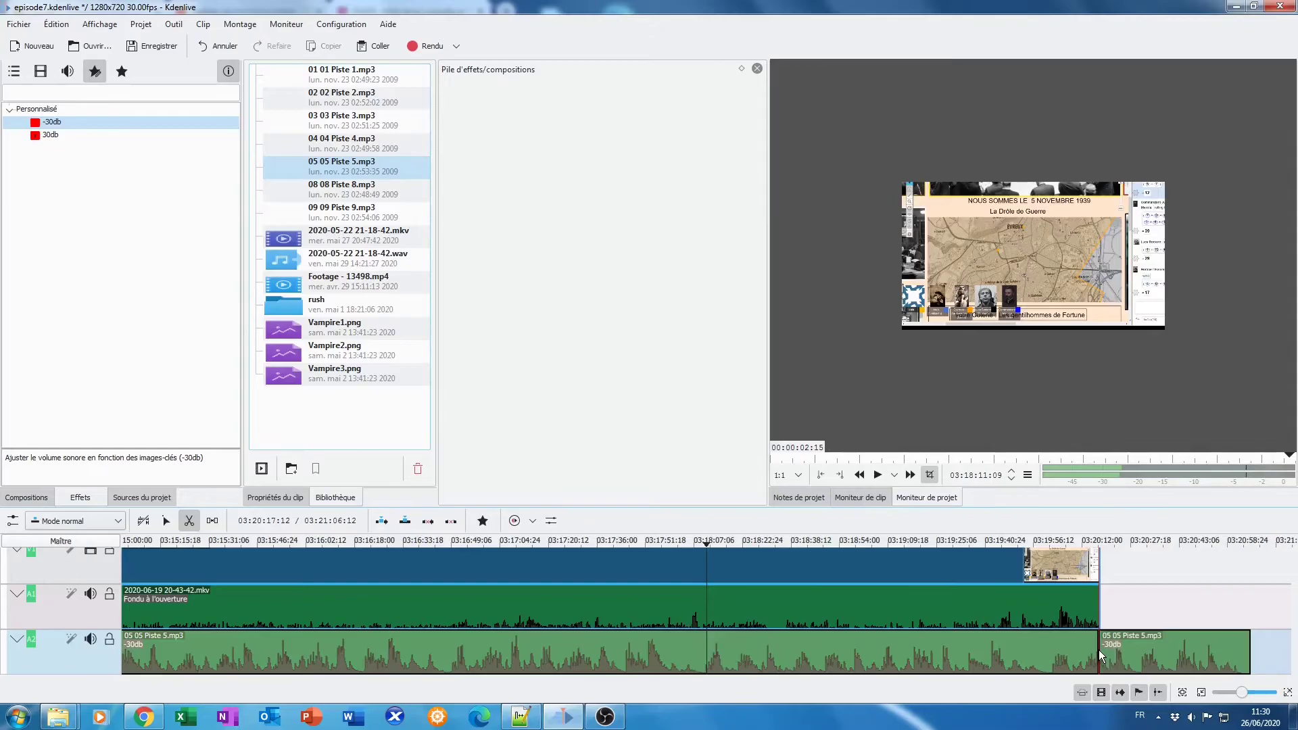
left_click(166, 521)
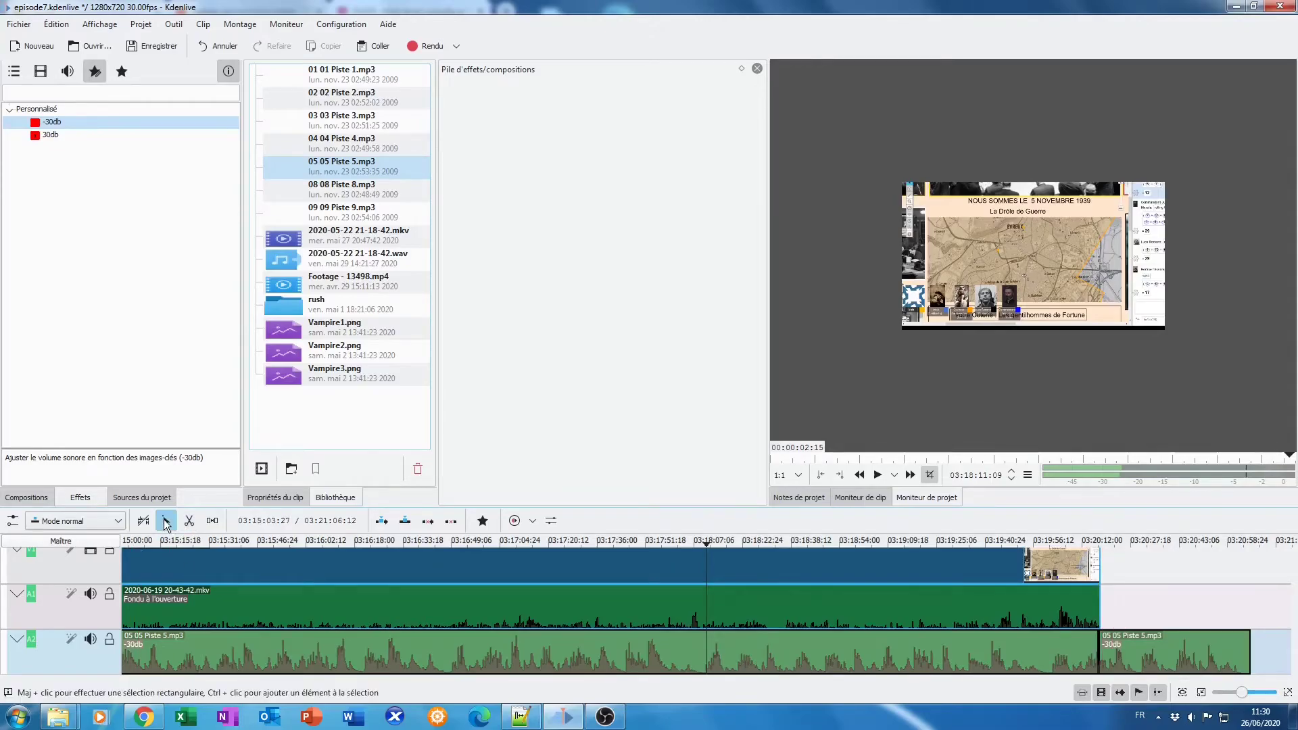
left_click(1166, 649)
key("Delete")
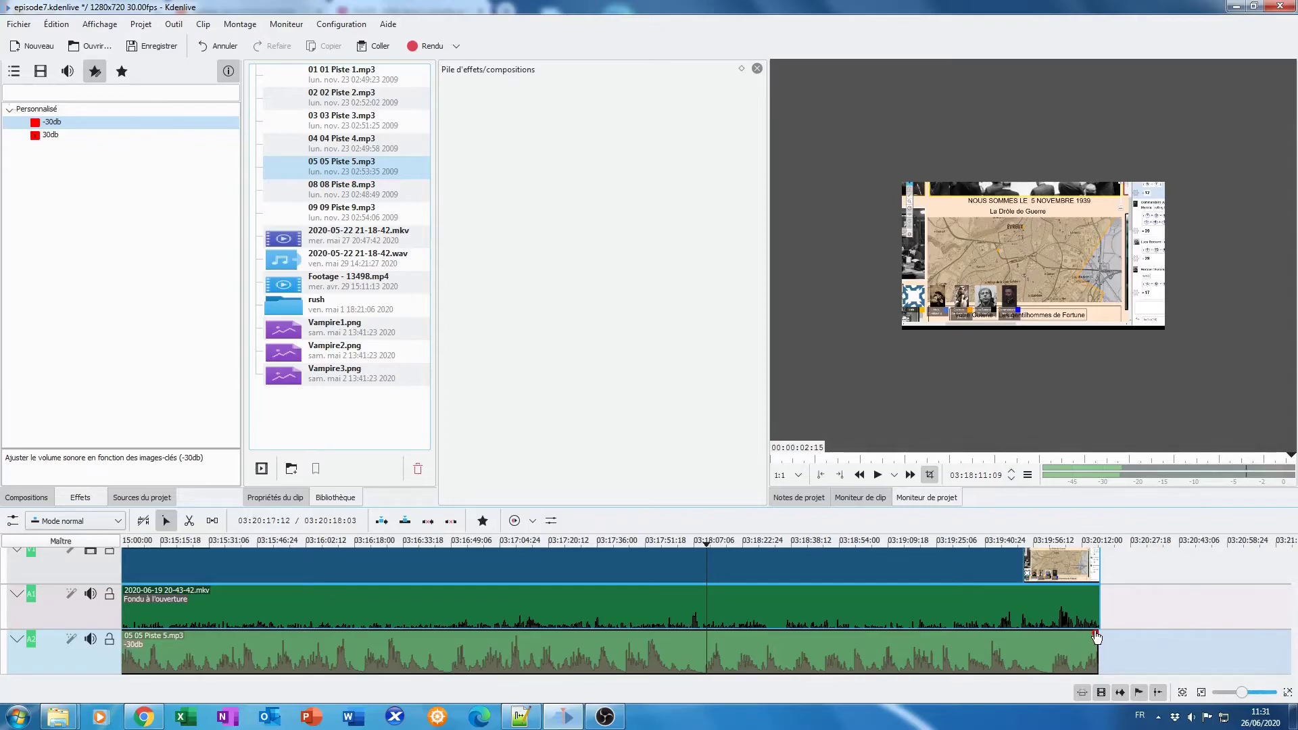
Step: Add short fade-outs at the end of the last Piste 5 clip on A2 and the recording's audio on A1
left_click_drag(1095, 636, 1088, 636)
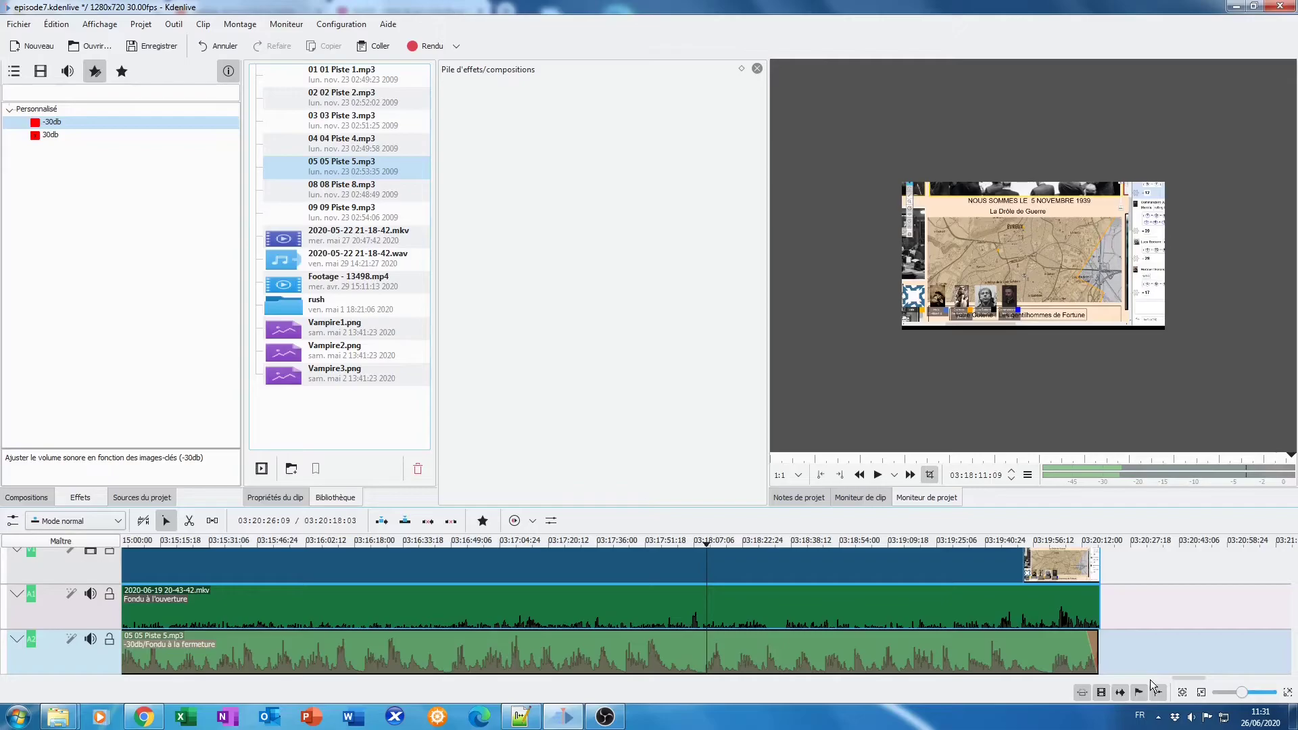
left_click_drag(1098, 593, 1093, 593)
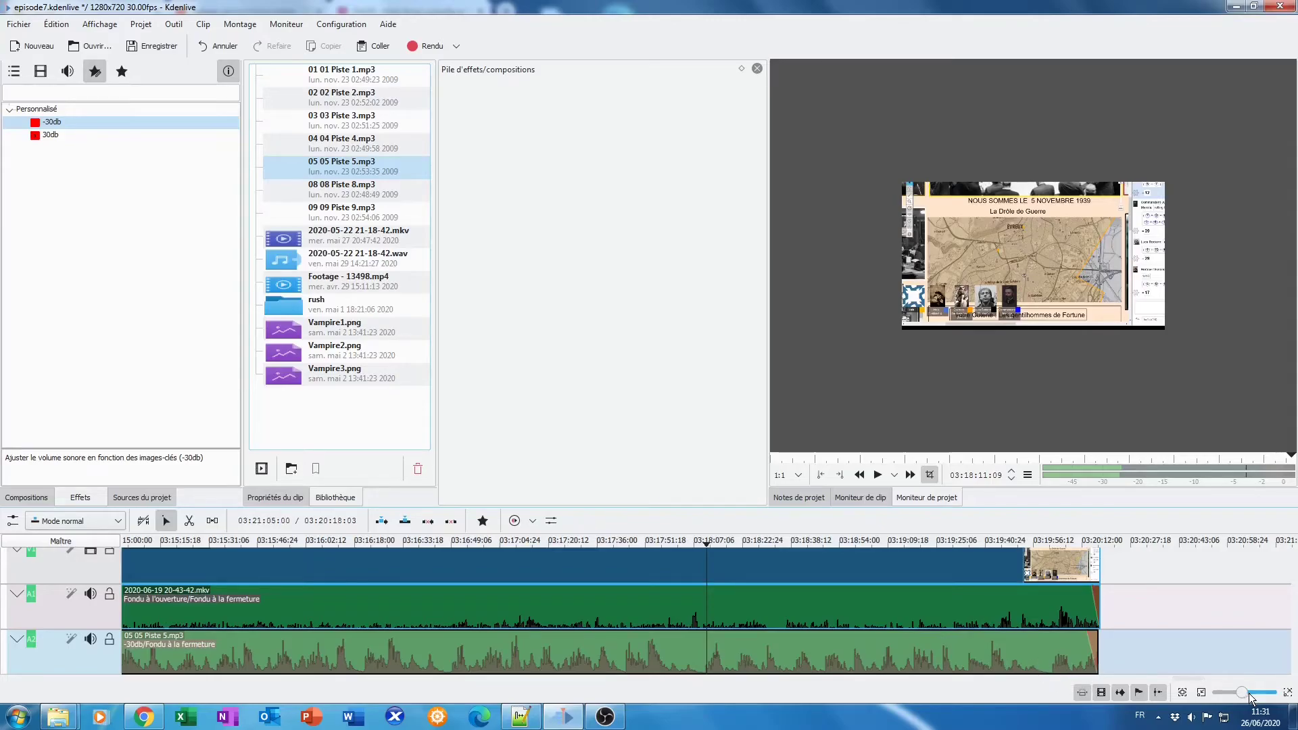
Step: Return to the very start of the timeline and play the first seconds of the title sequence to check the sound mix
scroll(1250, 695, "down", 5)
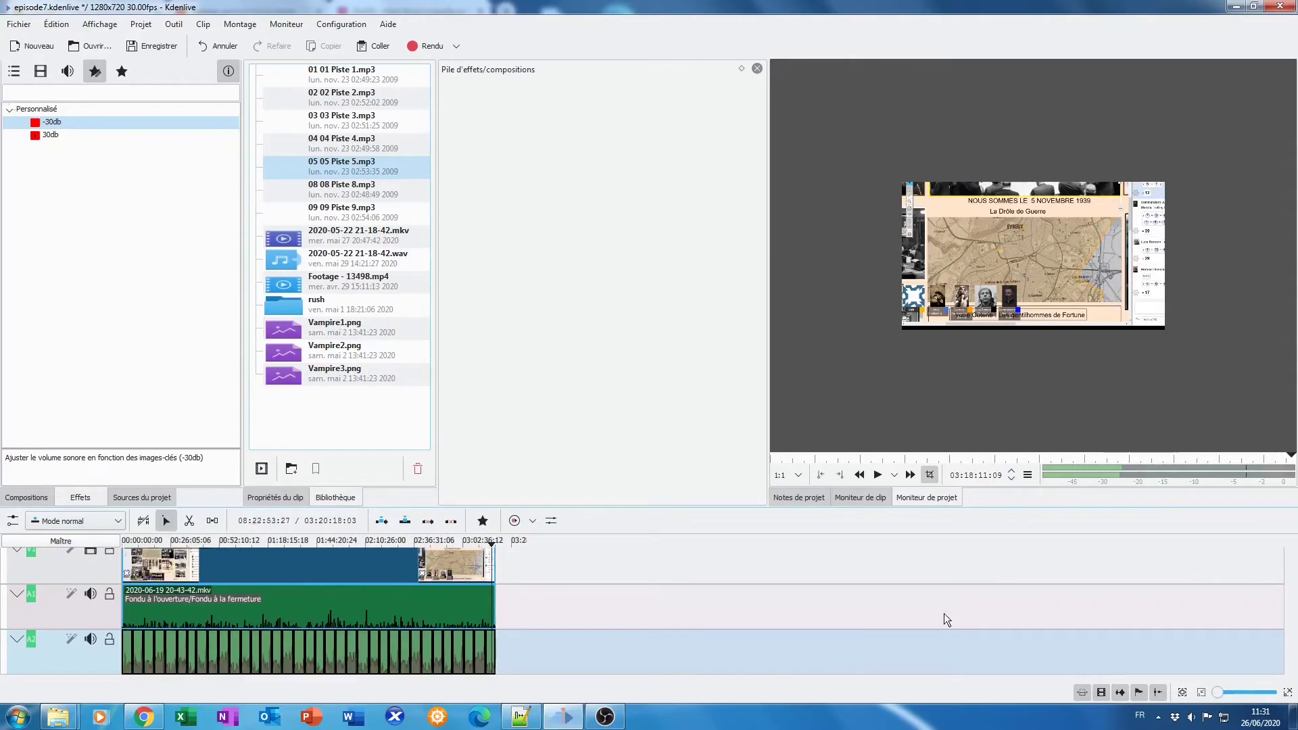
left_click(127, 541)
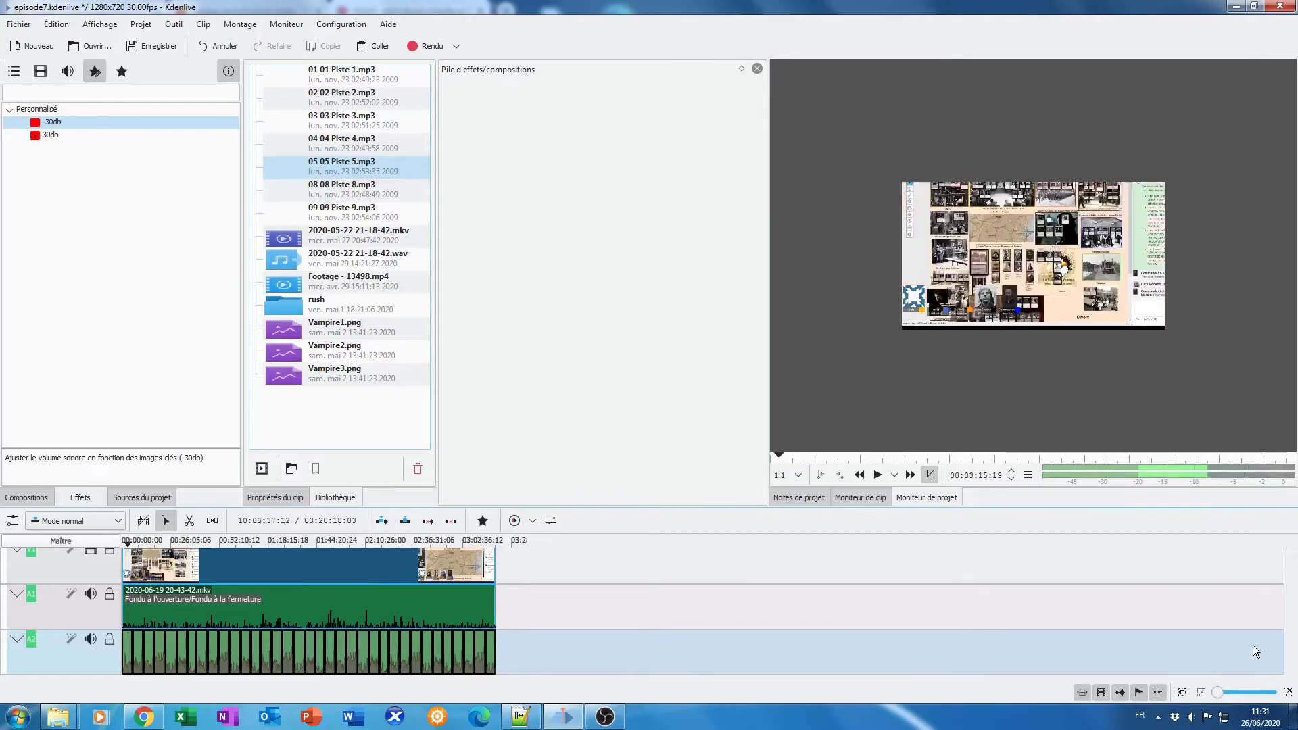
scroll(1229, 686, "up", 4)
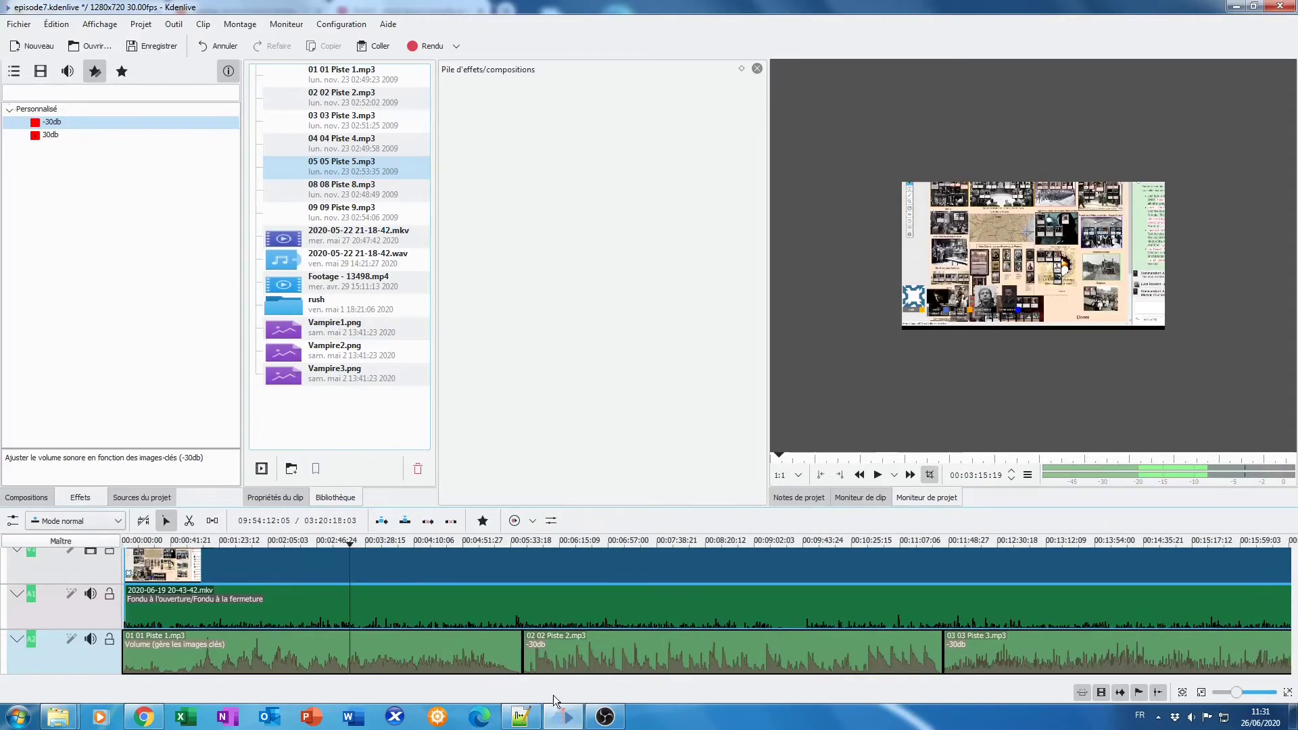
left_click_drag(349, 543, 124, 547)
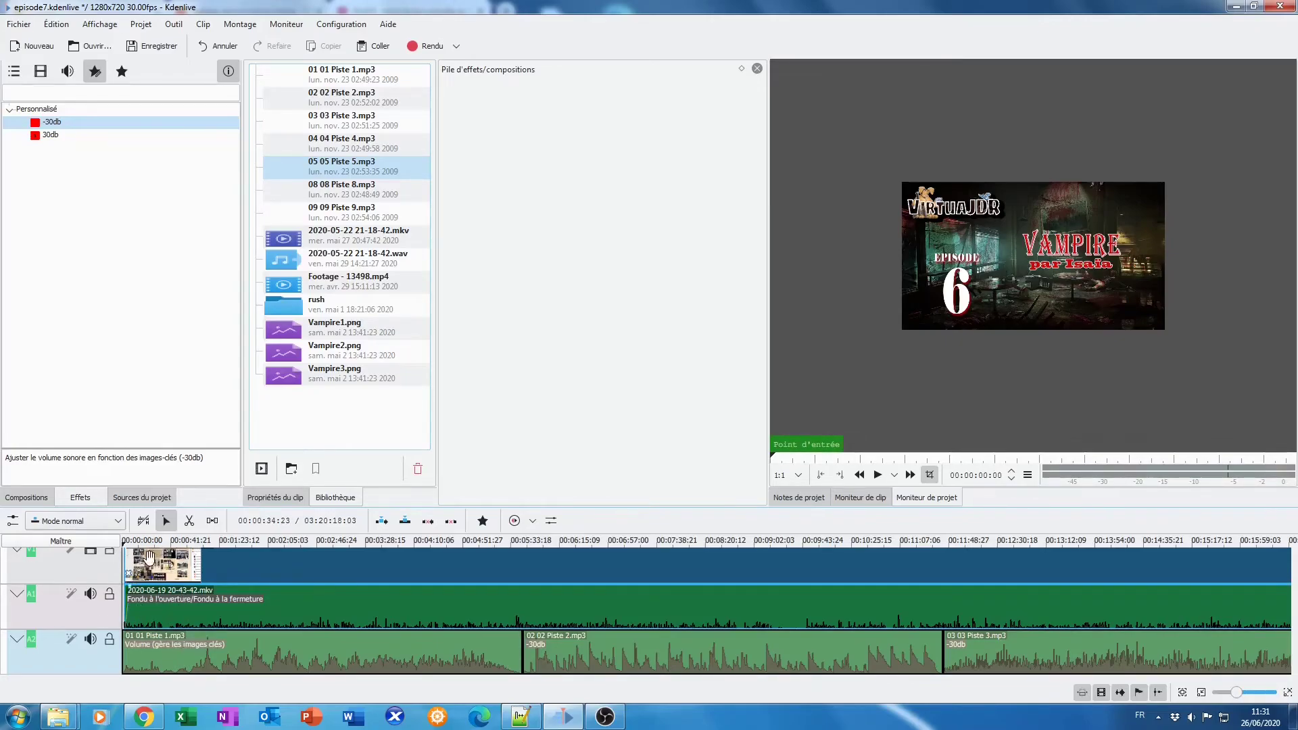
left_click(877, 475)
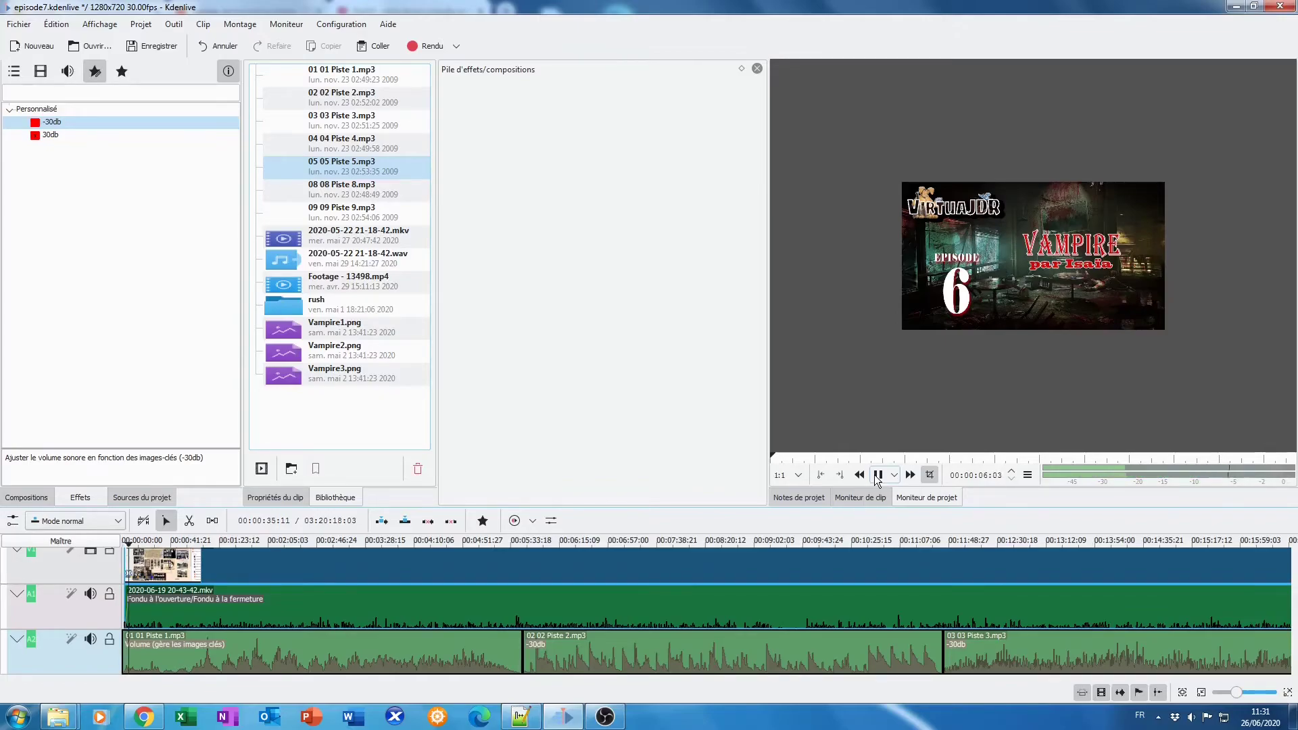
left_click(876, 477)
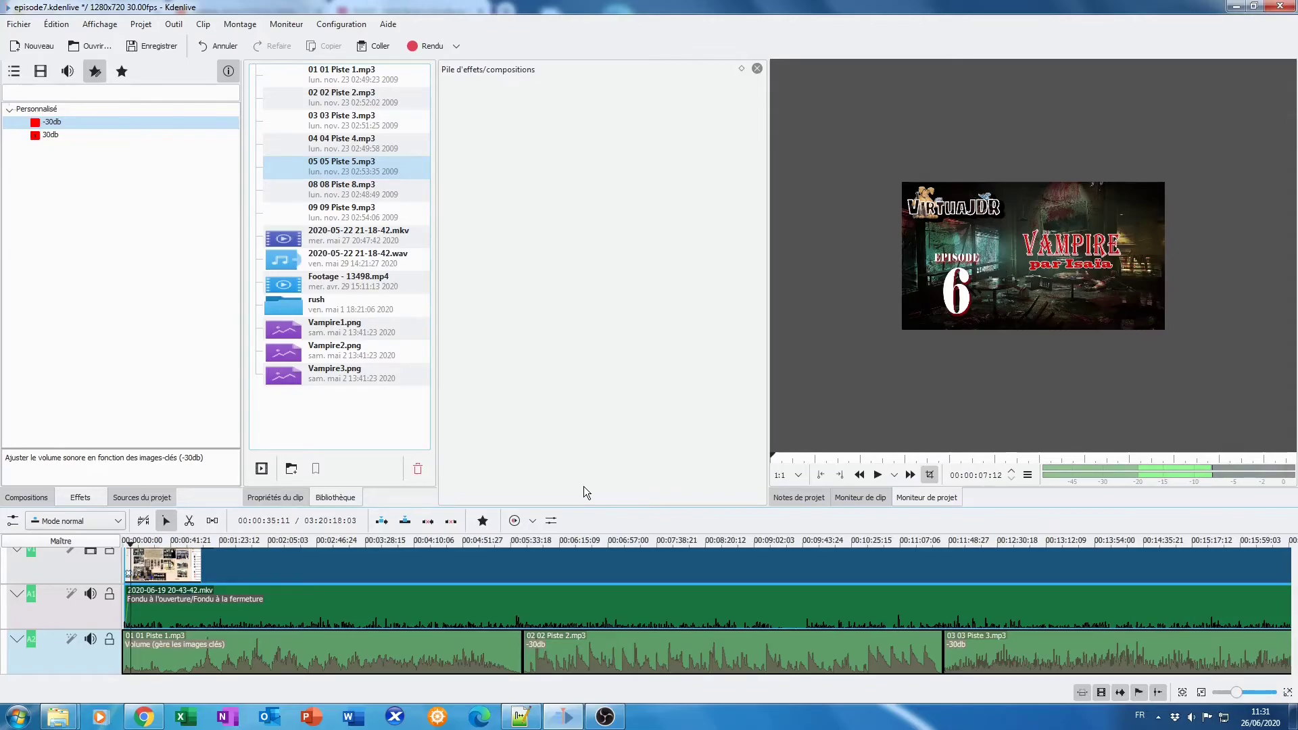
Step: Save the project and widen the project monitor
left_click(20, 25)
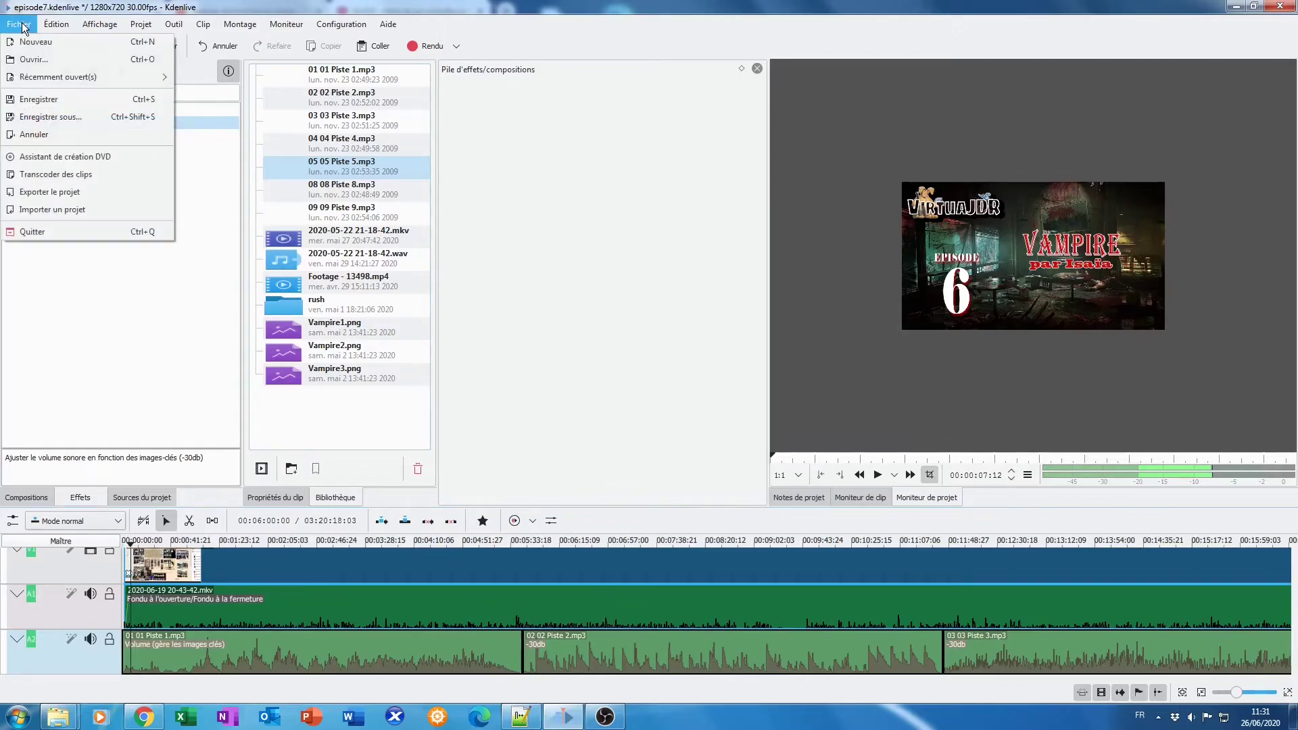
left_click(54, 98)
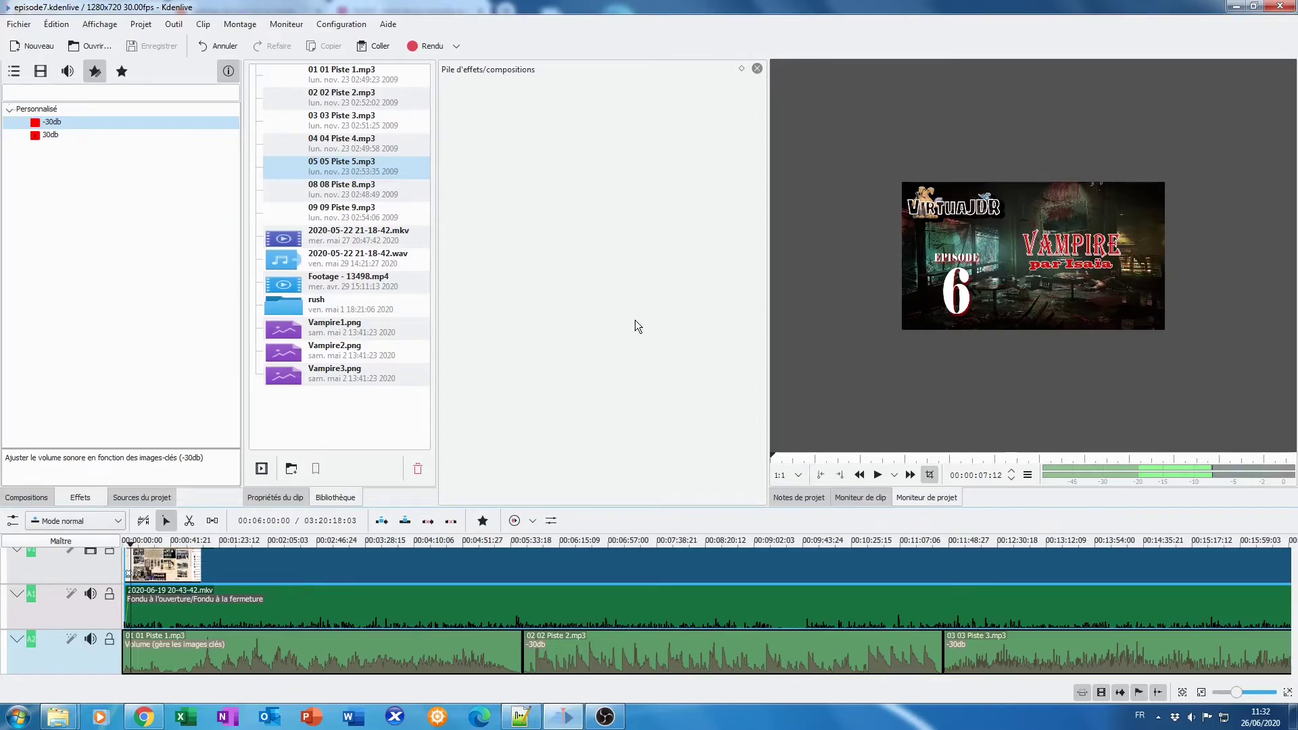
left_click_drag(767, 321, 619, 316)
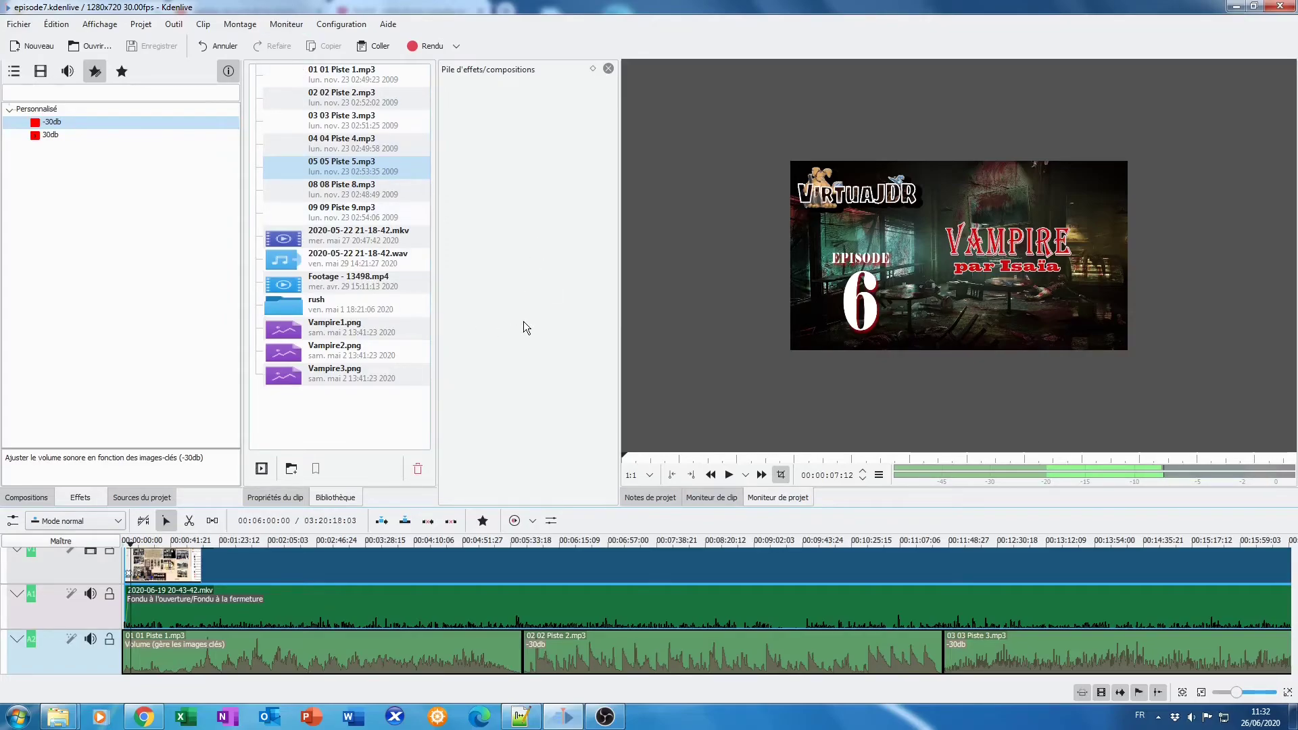
Step: Open the project rendering settings and remove the finished drax1.mp4 task from the render queue
left_click(456, 46)
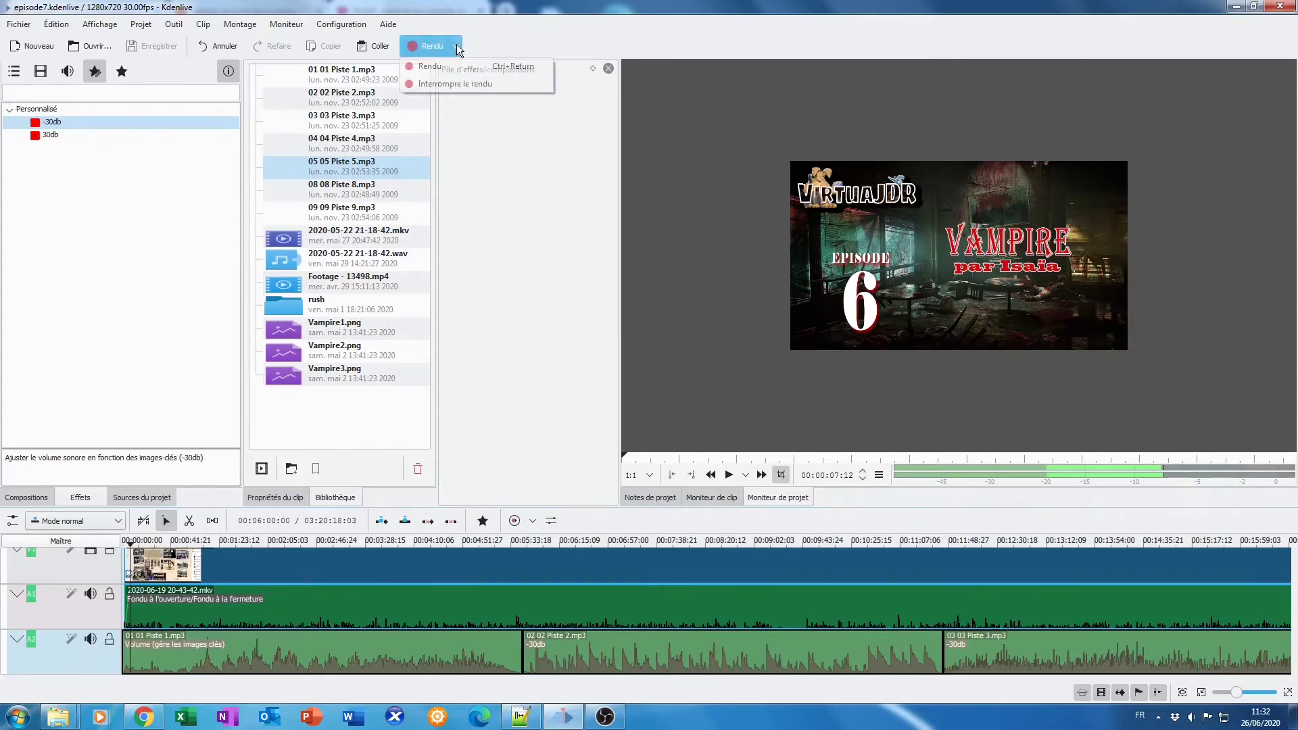
left_click(430, 67)
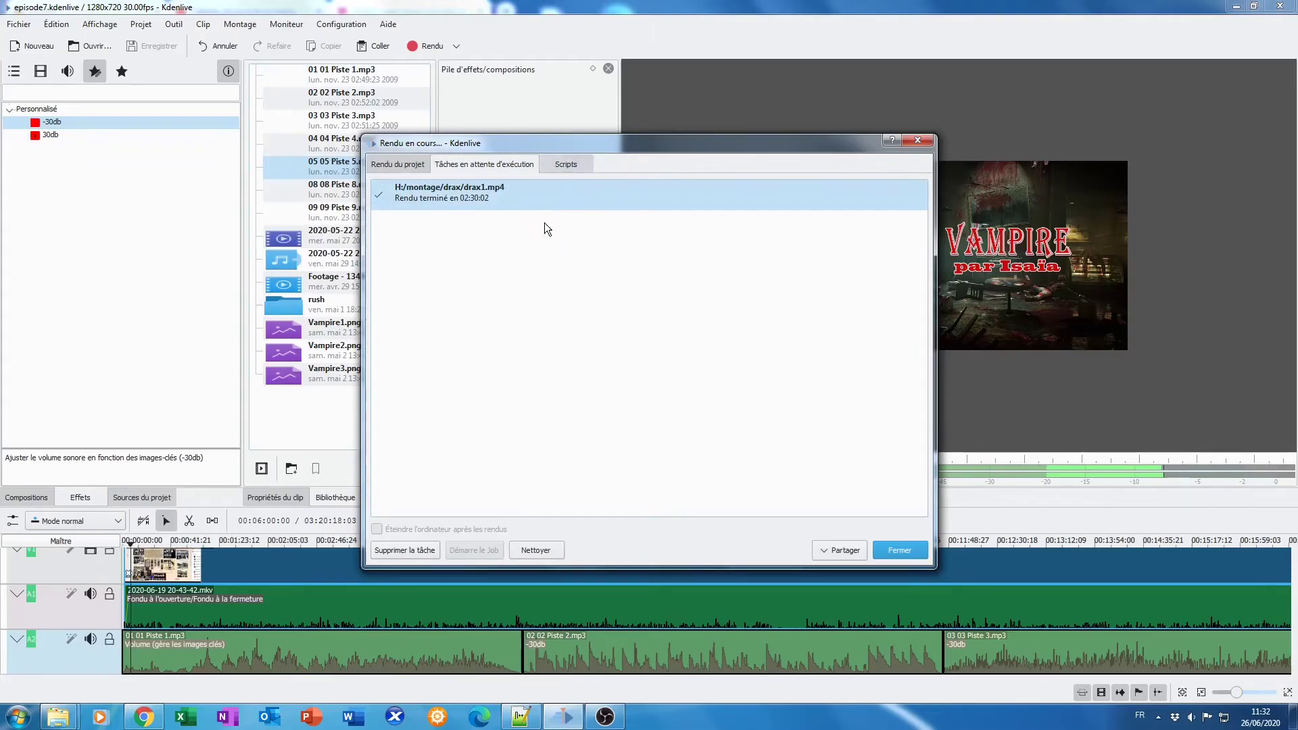
left_click(419, 550)
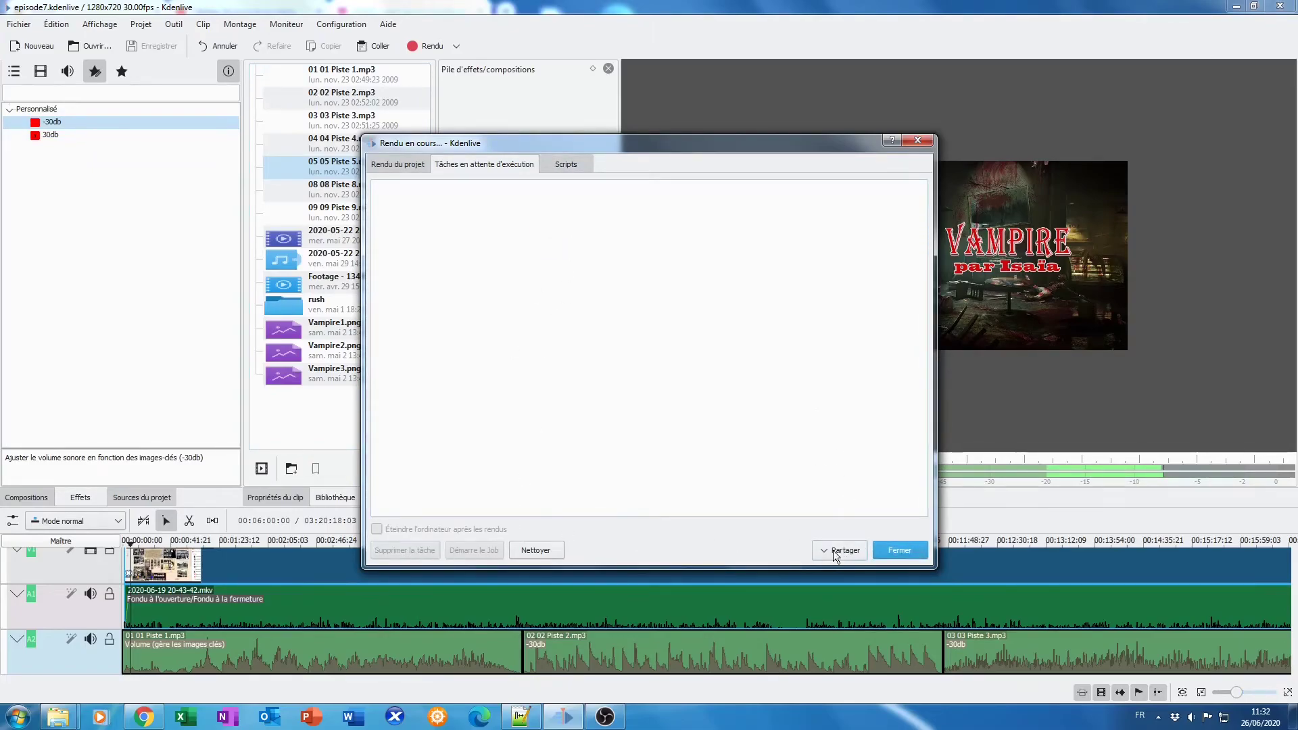
Step: Set the render output file to episode7.mp4 in the montage folder on drive H:
left_click(402, 165)
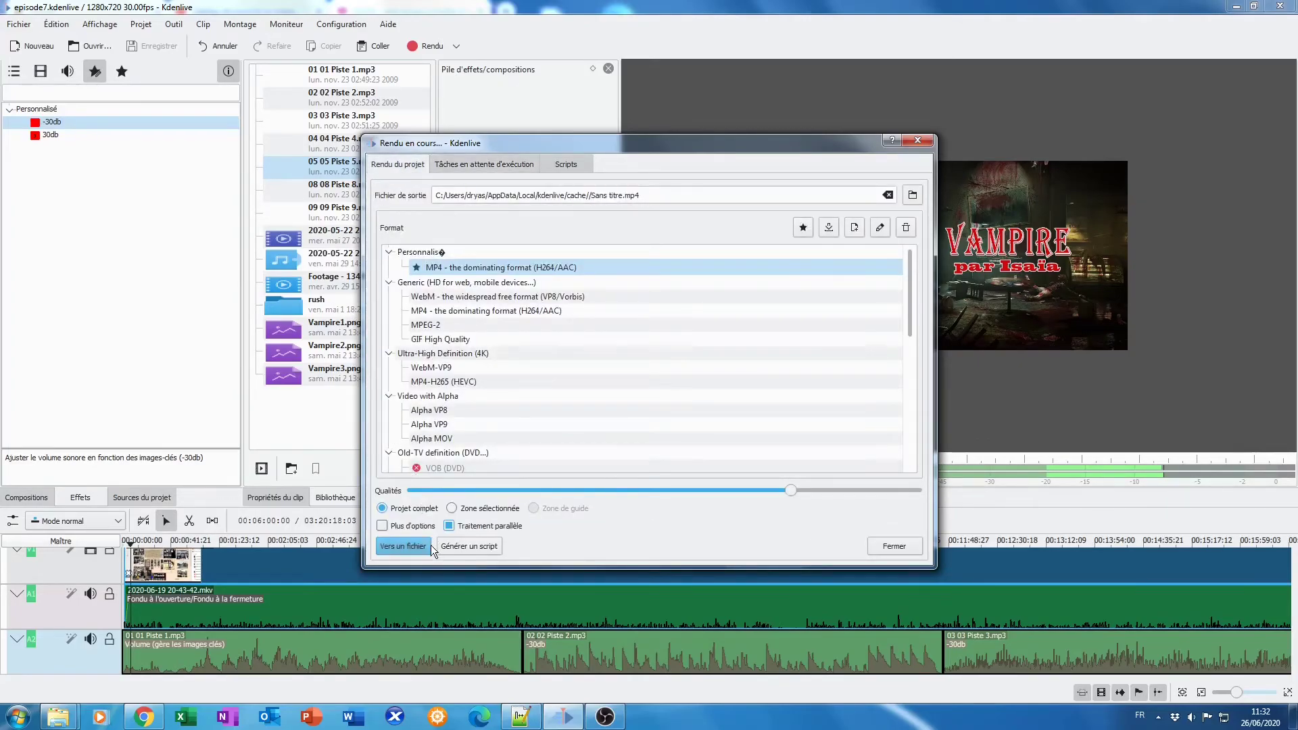
left_click(406, 547)
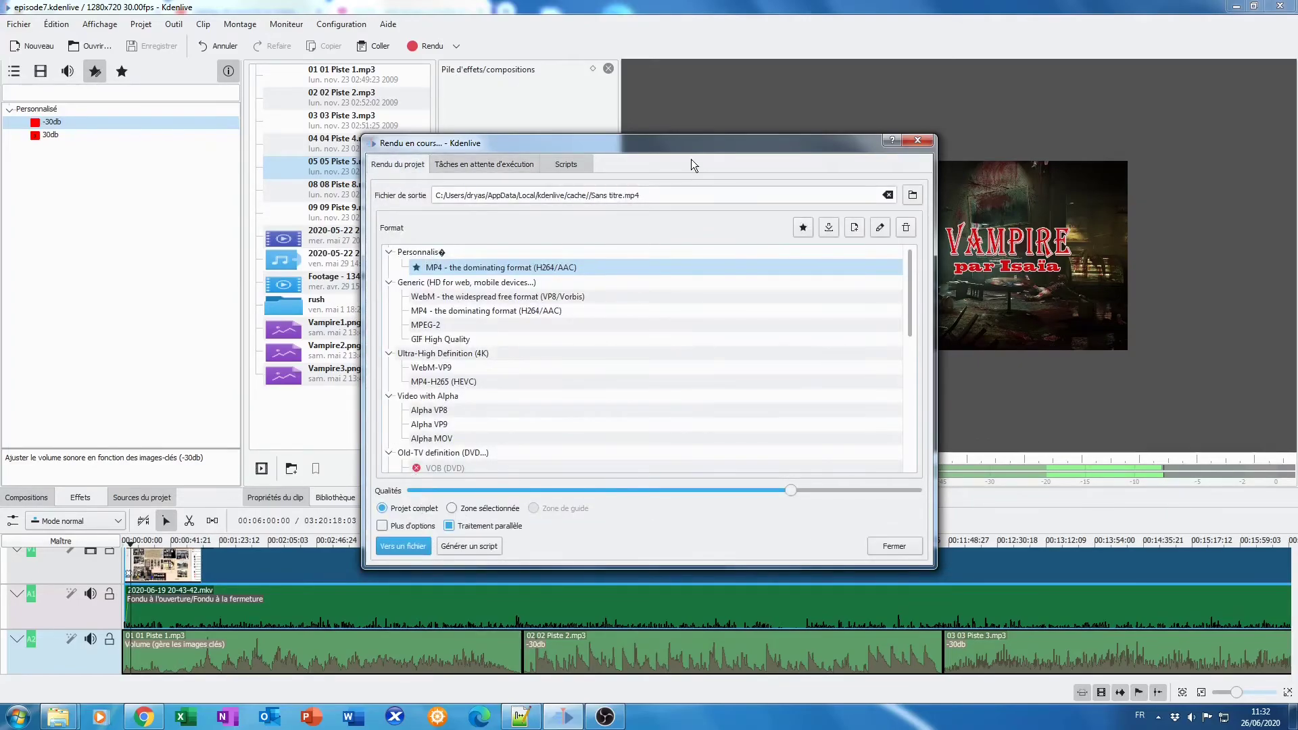
left_click(911, 199)
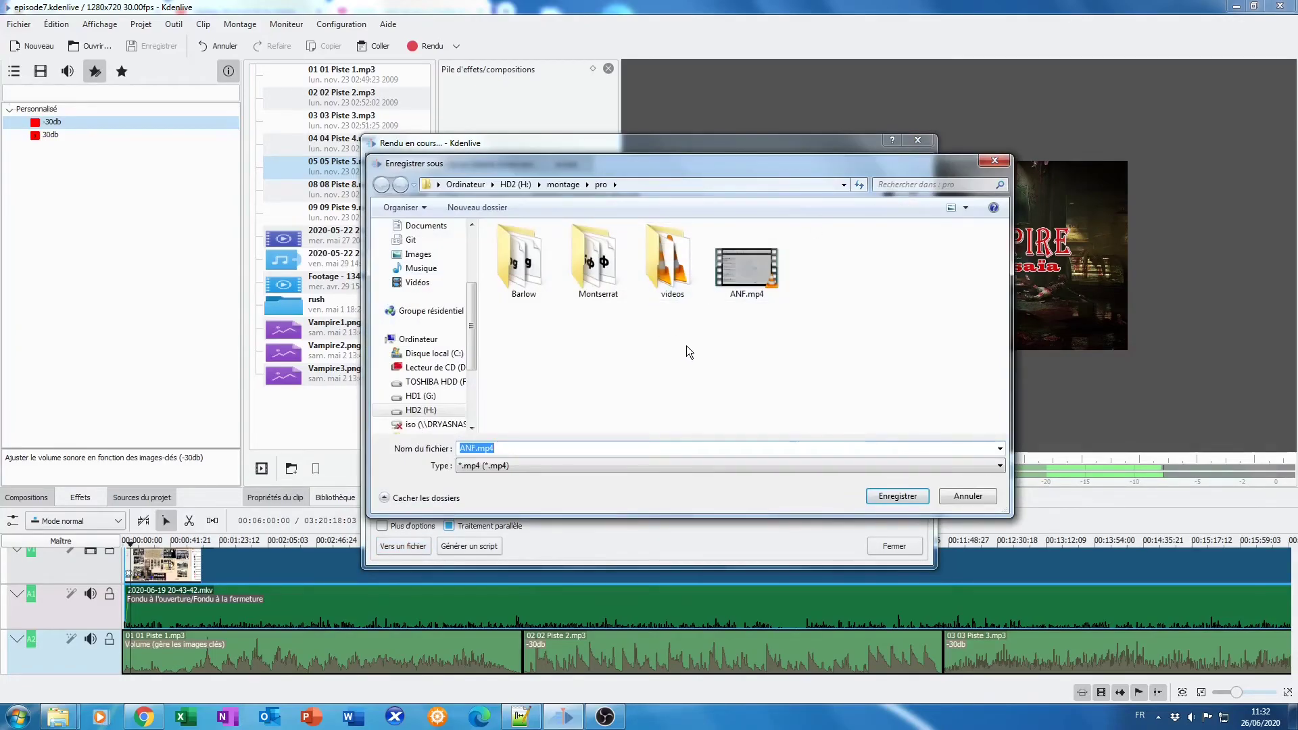
left_click(515, 183)
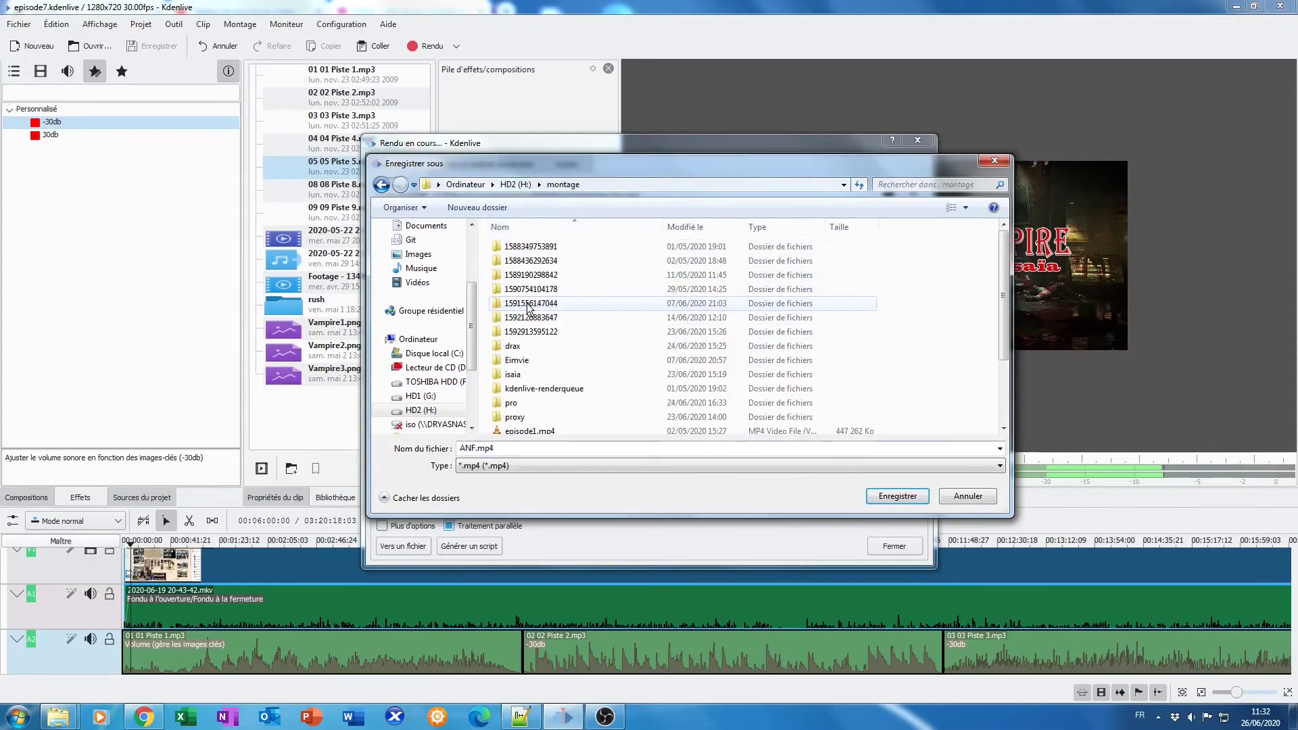
double_click(513, 374)
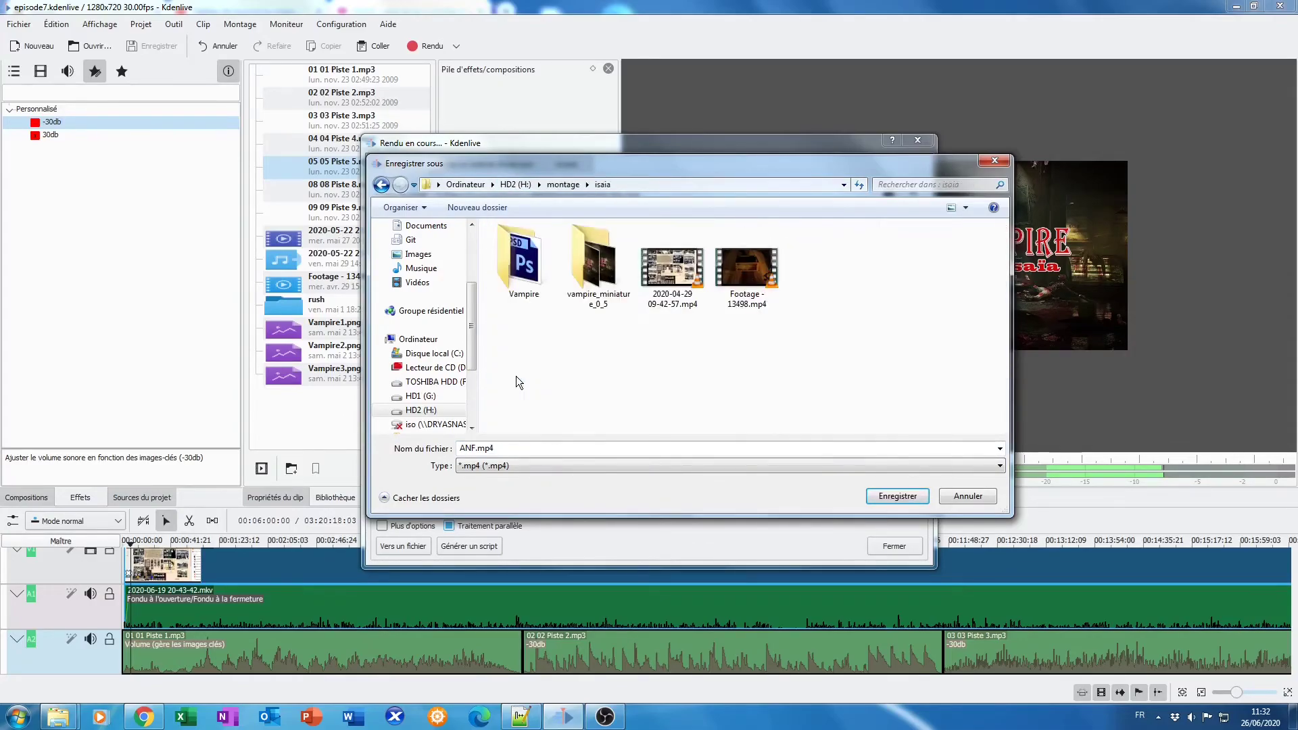
left_click(562, 184)
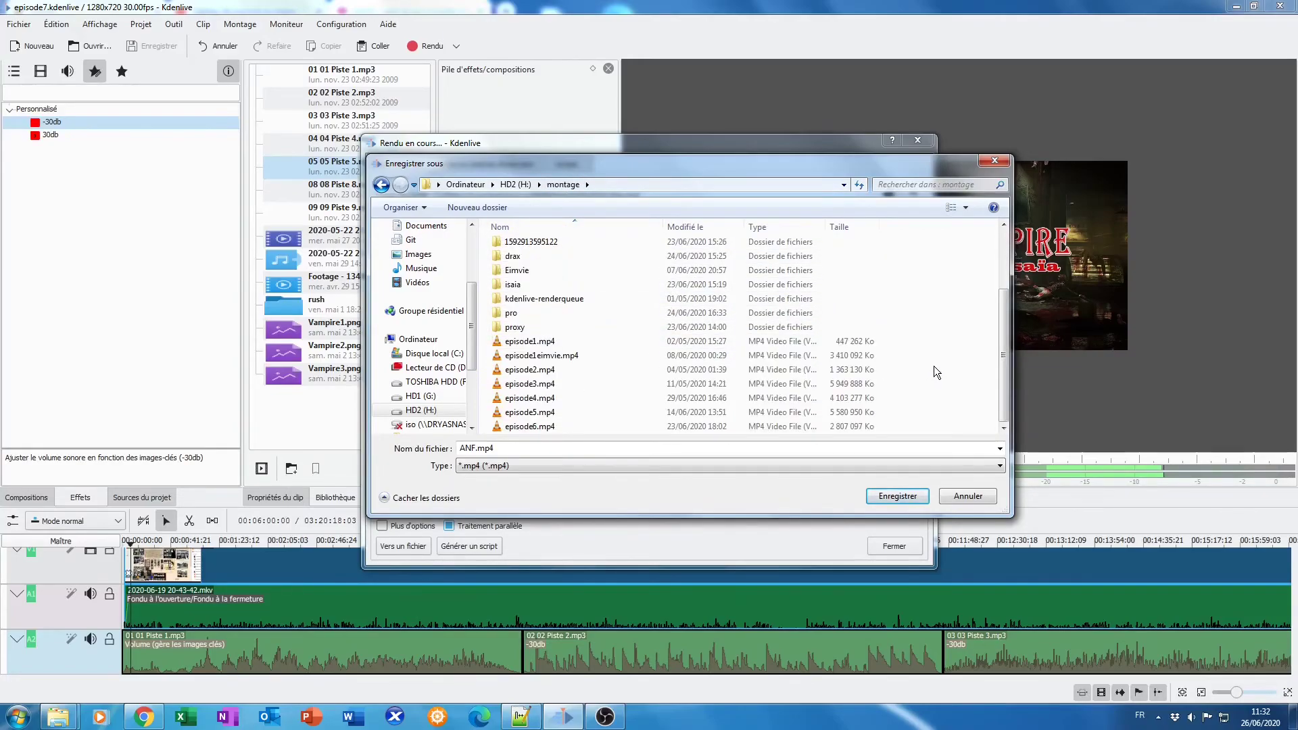
left_click(535, 426)
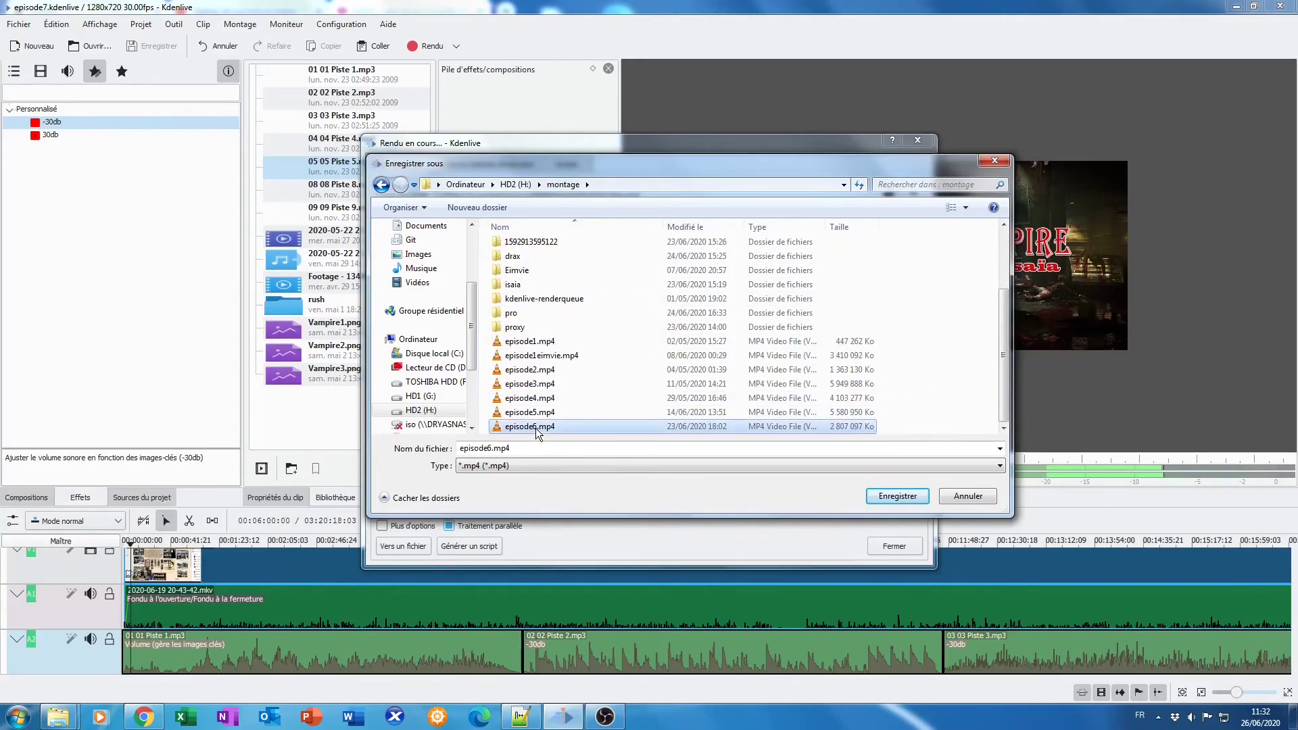
left_click(494, 449)
left_click(491, 448)
key("BackSpace")
type("7")
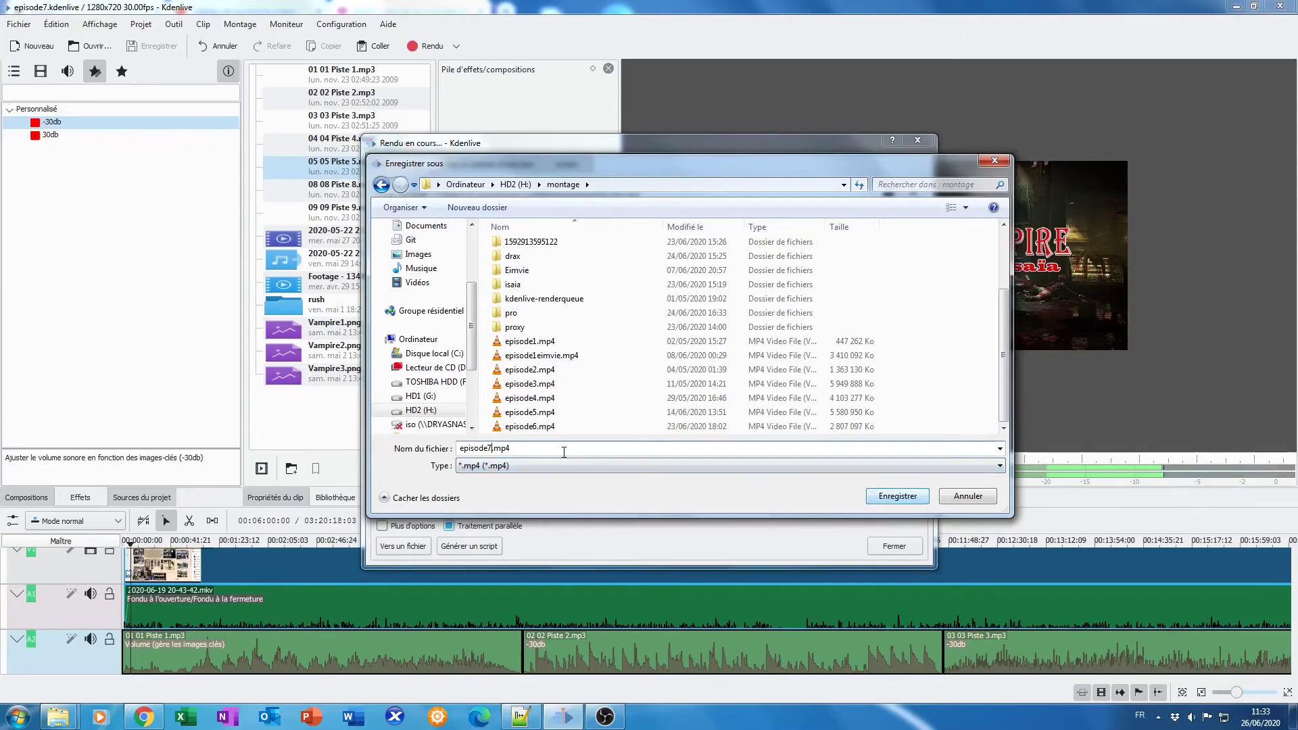
left_click(895, 497)
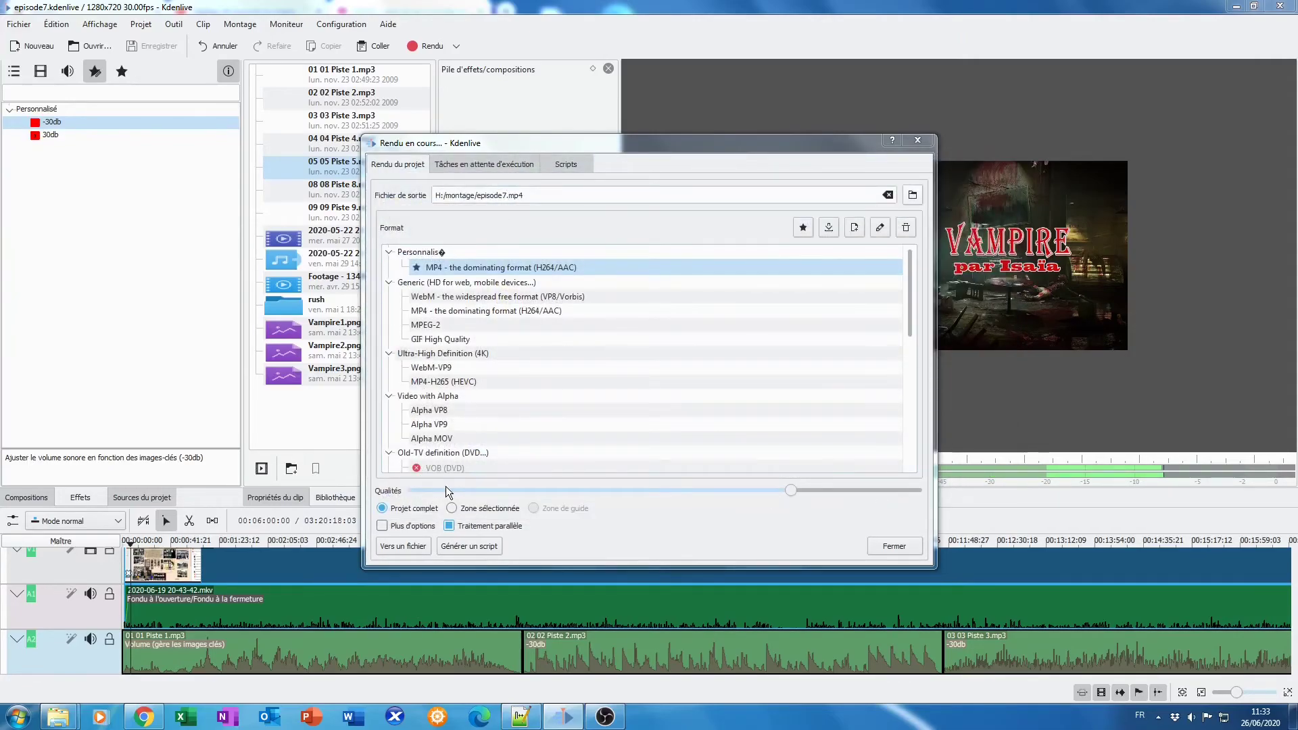
Step: Review the available formats, render the full project as MP4 (H264/AAC) with parallel processing, and check the task's remaining time
left_click(515, 526)
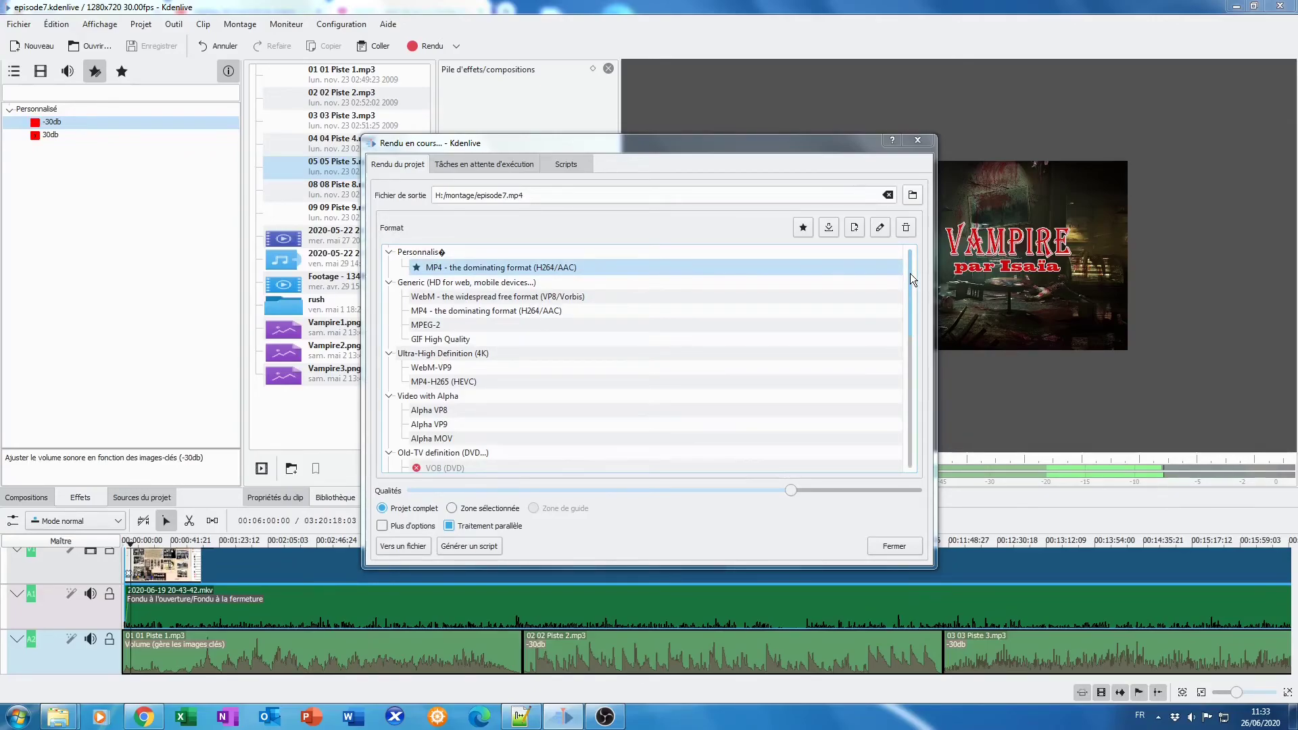
left_click_drag(909, 273, 908, 432)
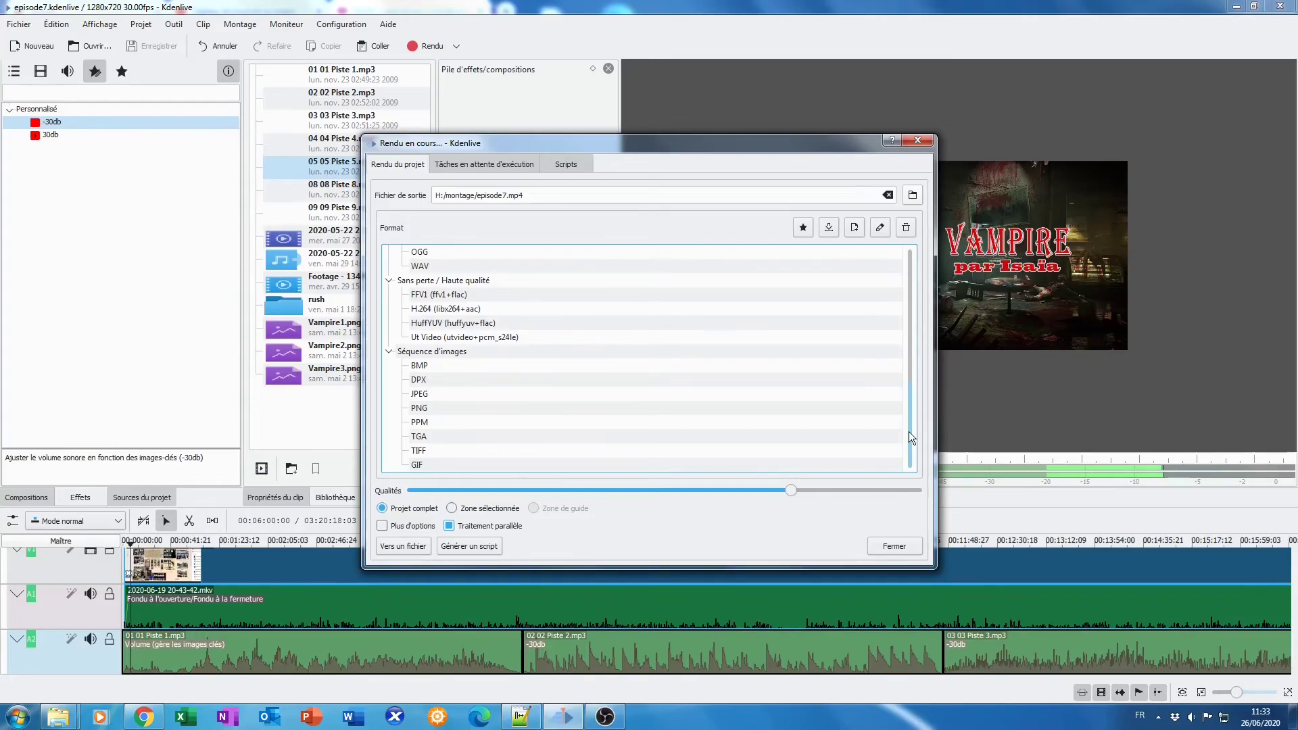
left_click_drag(908, 408, 910, 277)
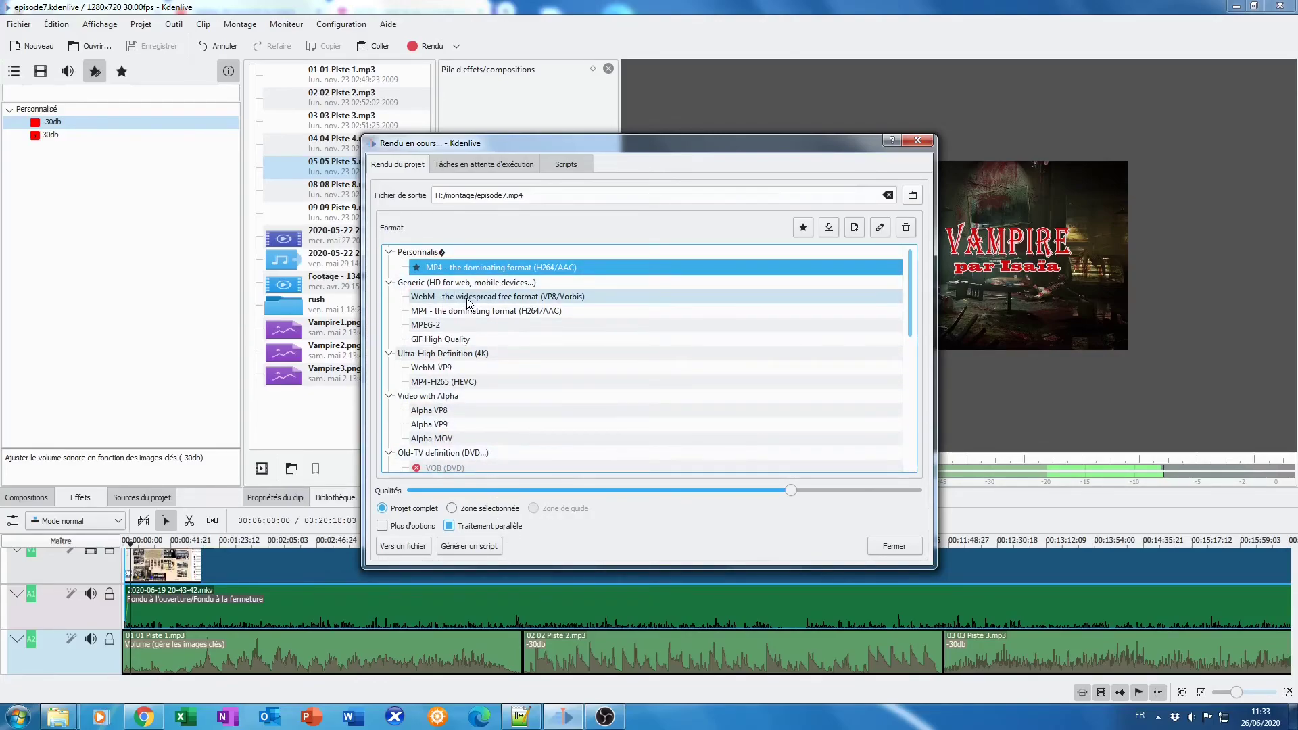
left_click(400, 549)
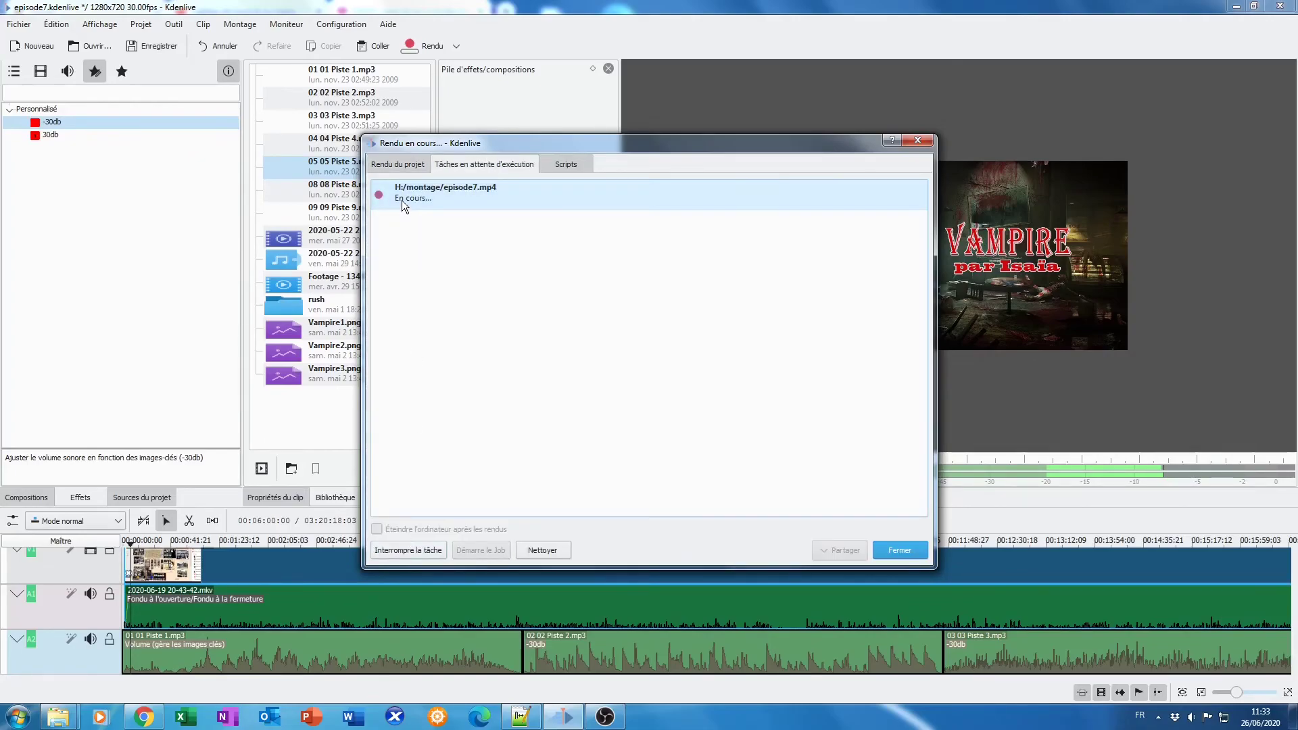
left_click_drag(466, 147, 774, 55)
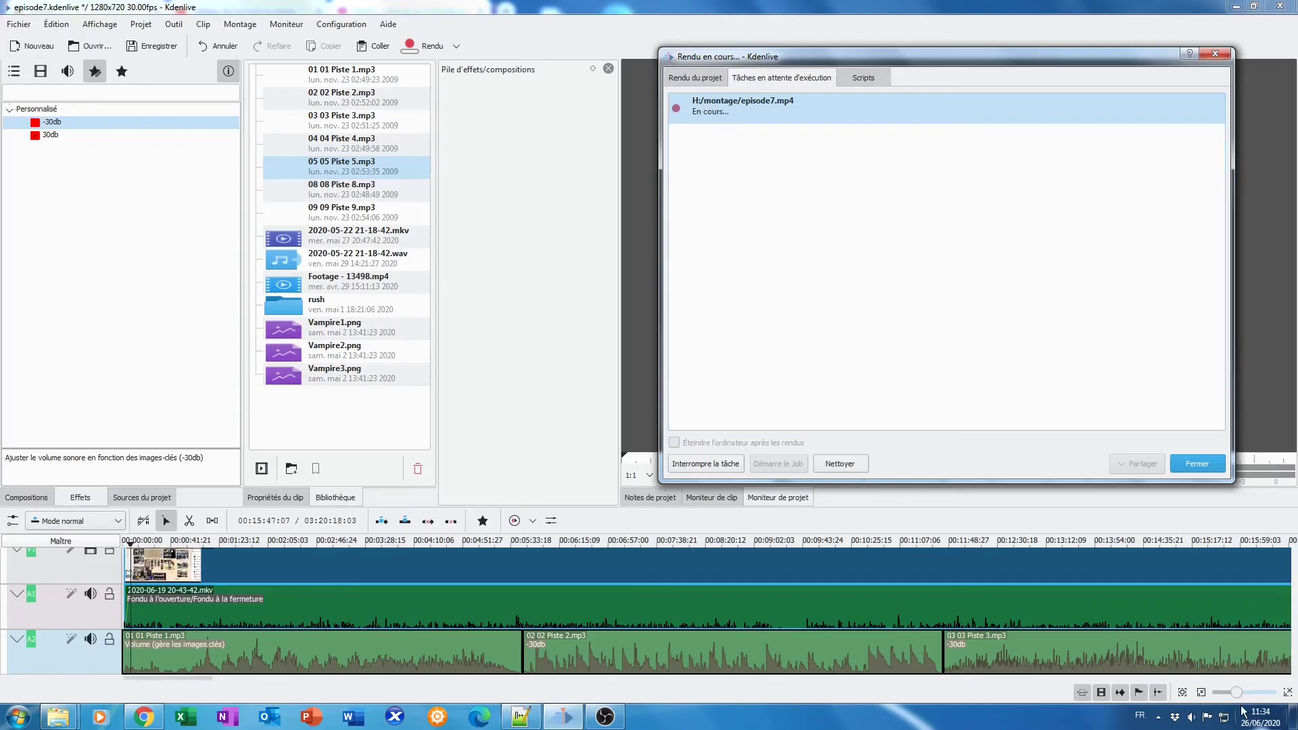
mouse_move(1257, 722)
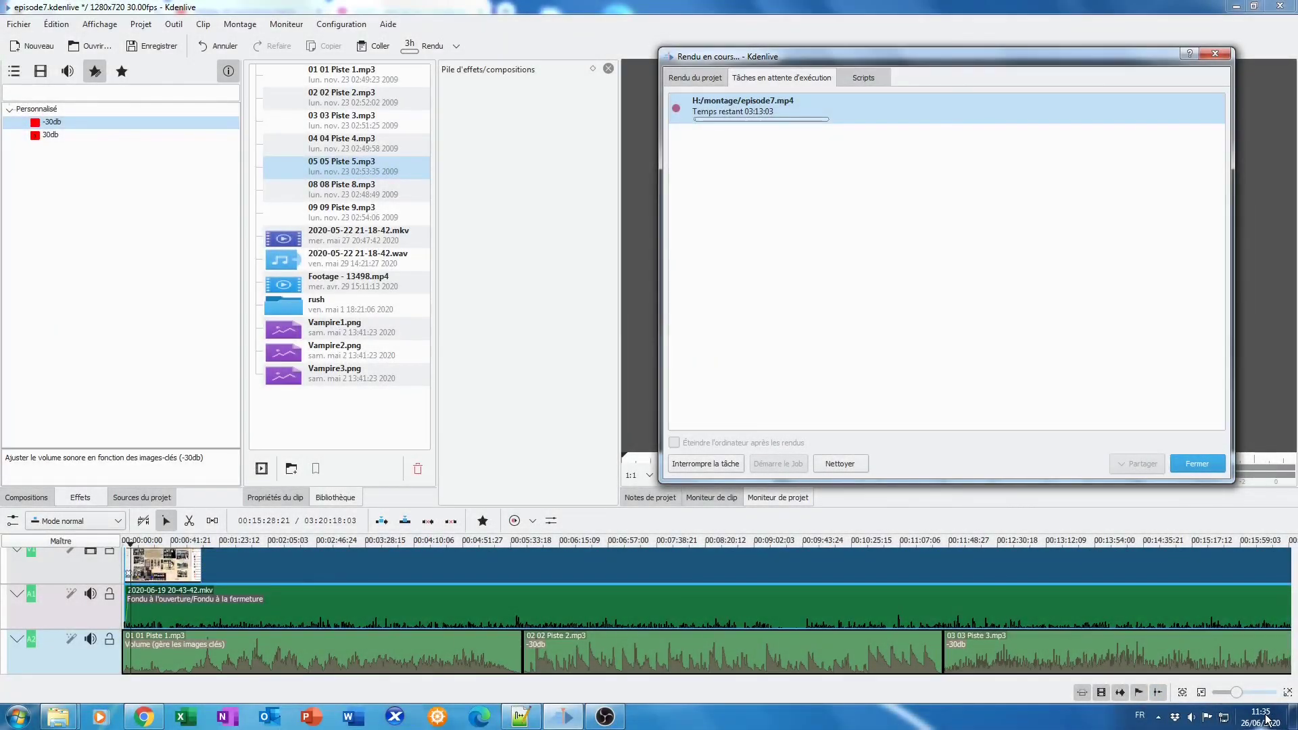
mouse_move(1256, 713)
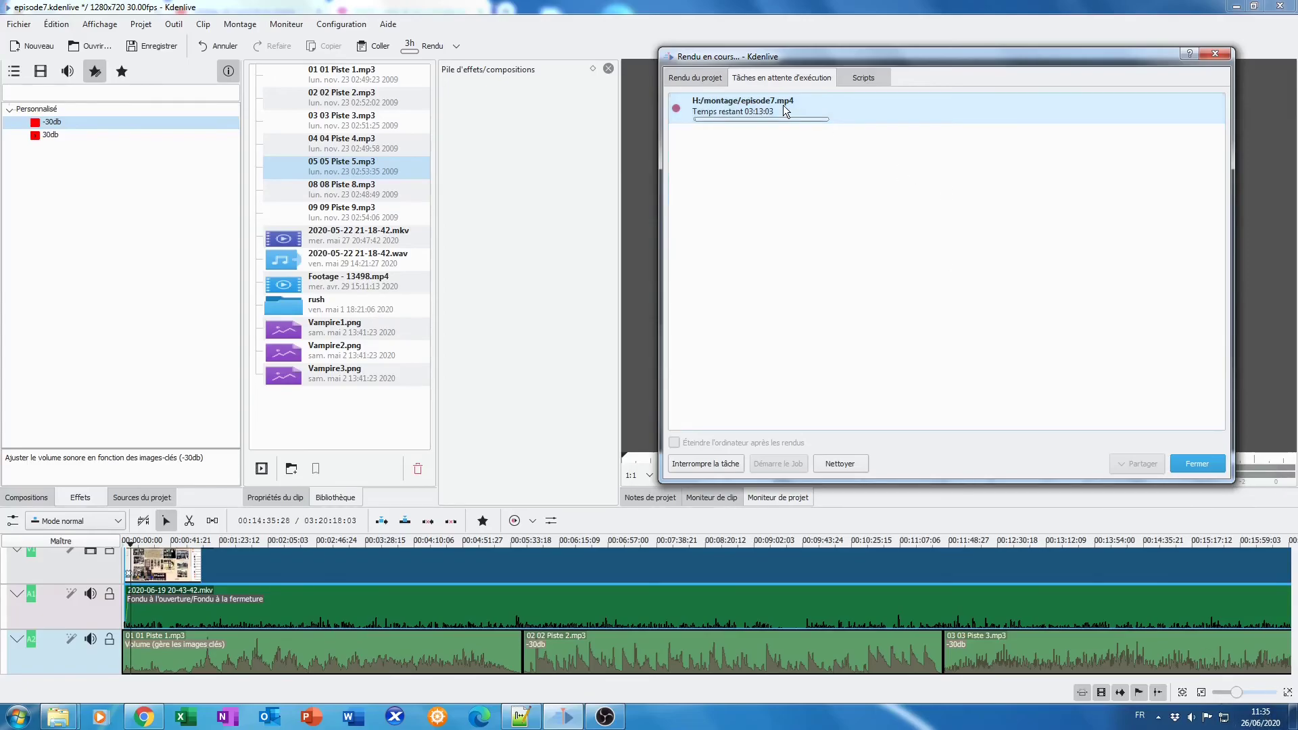